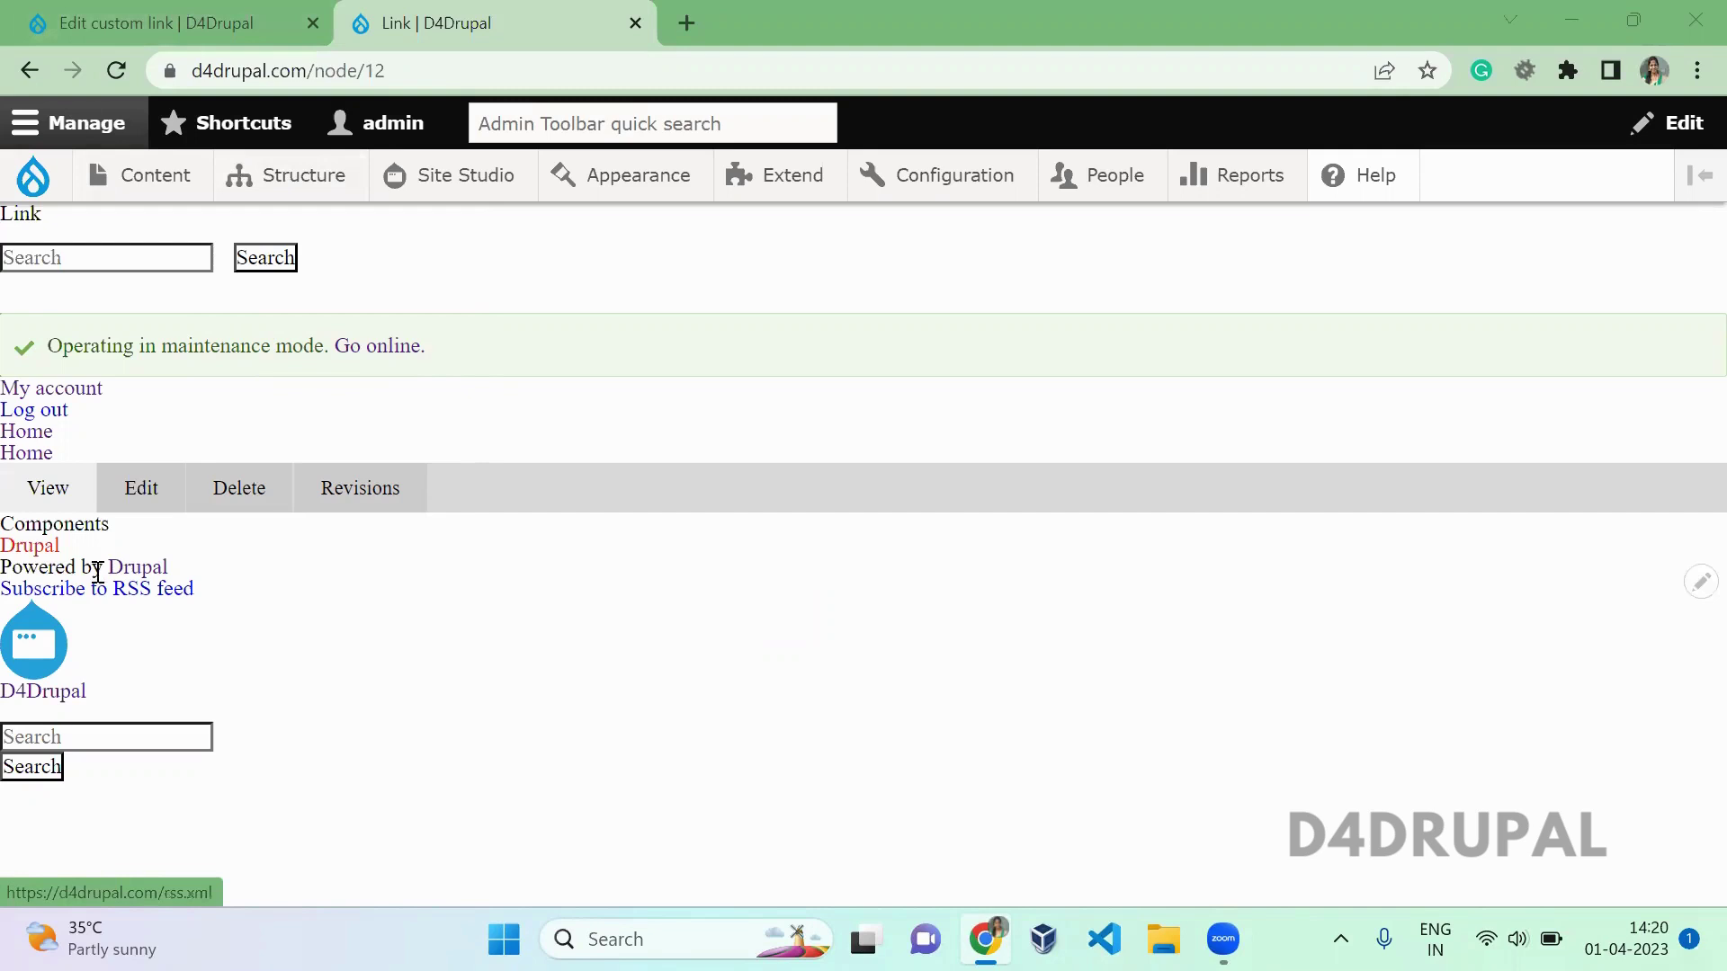
# Step: Follow the footer Drupal link from the Link page to the D4Drupal home page
pyautogui.moveTo(90, 547); pyautogui.dragTo(5, 545)
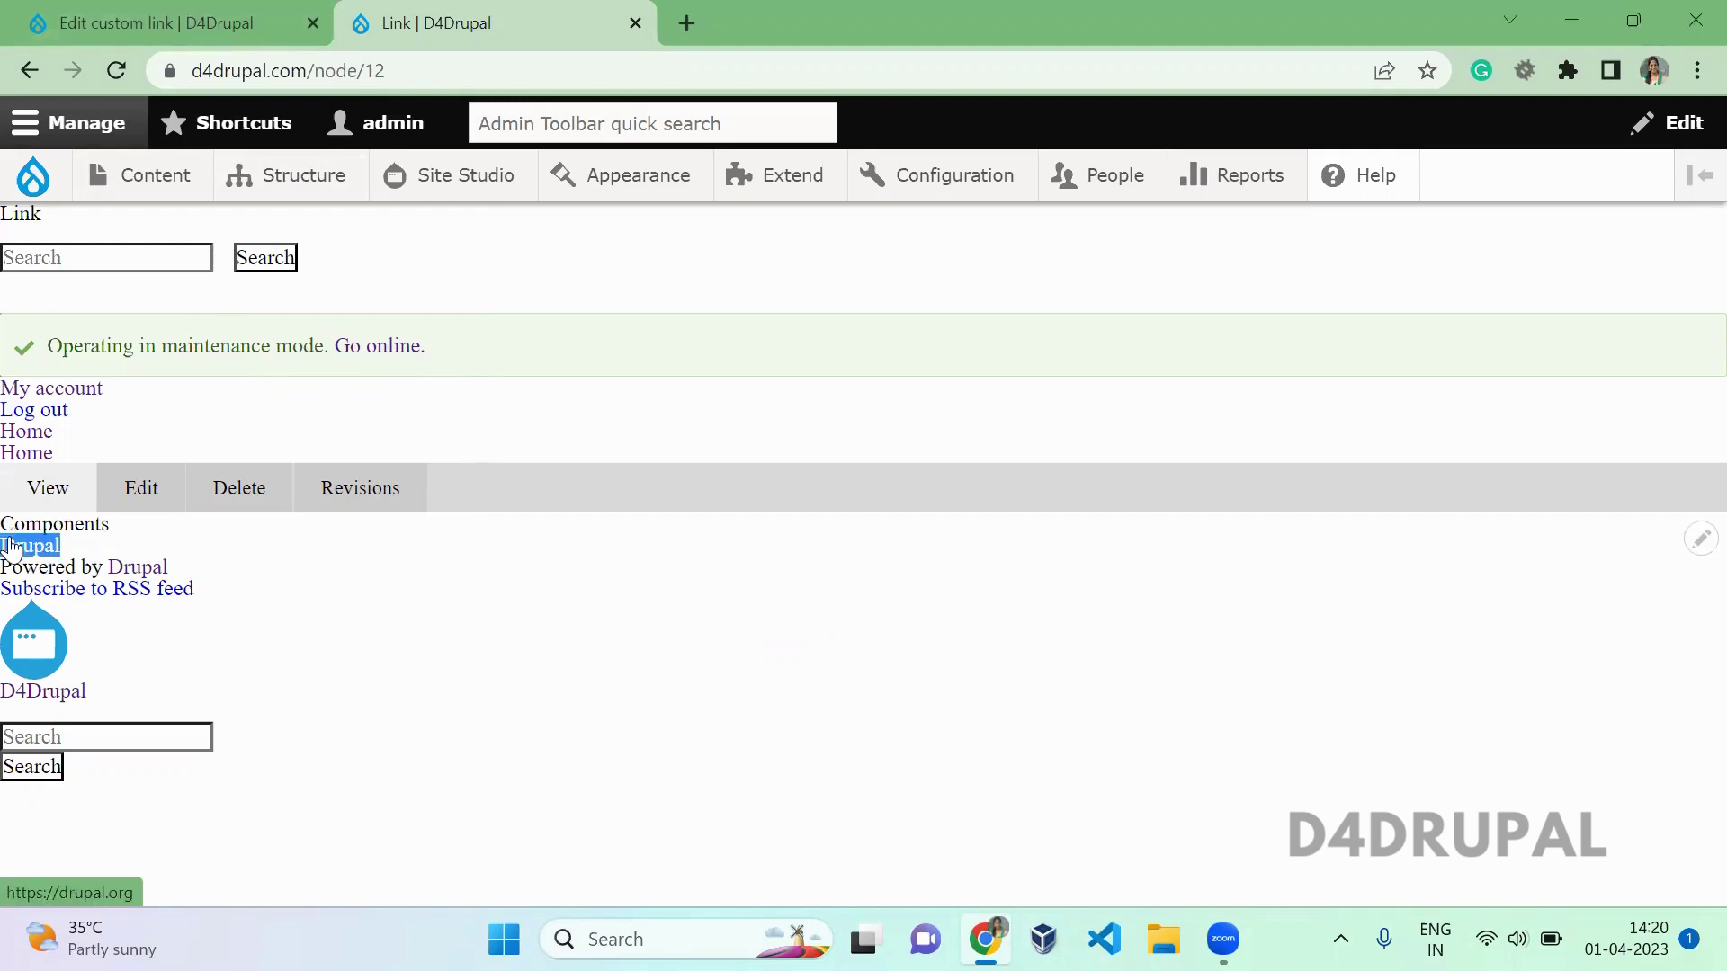
pyautogui.click(443, 631)
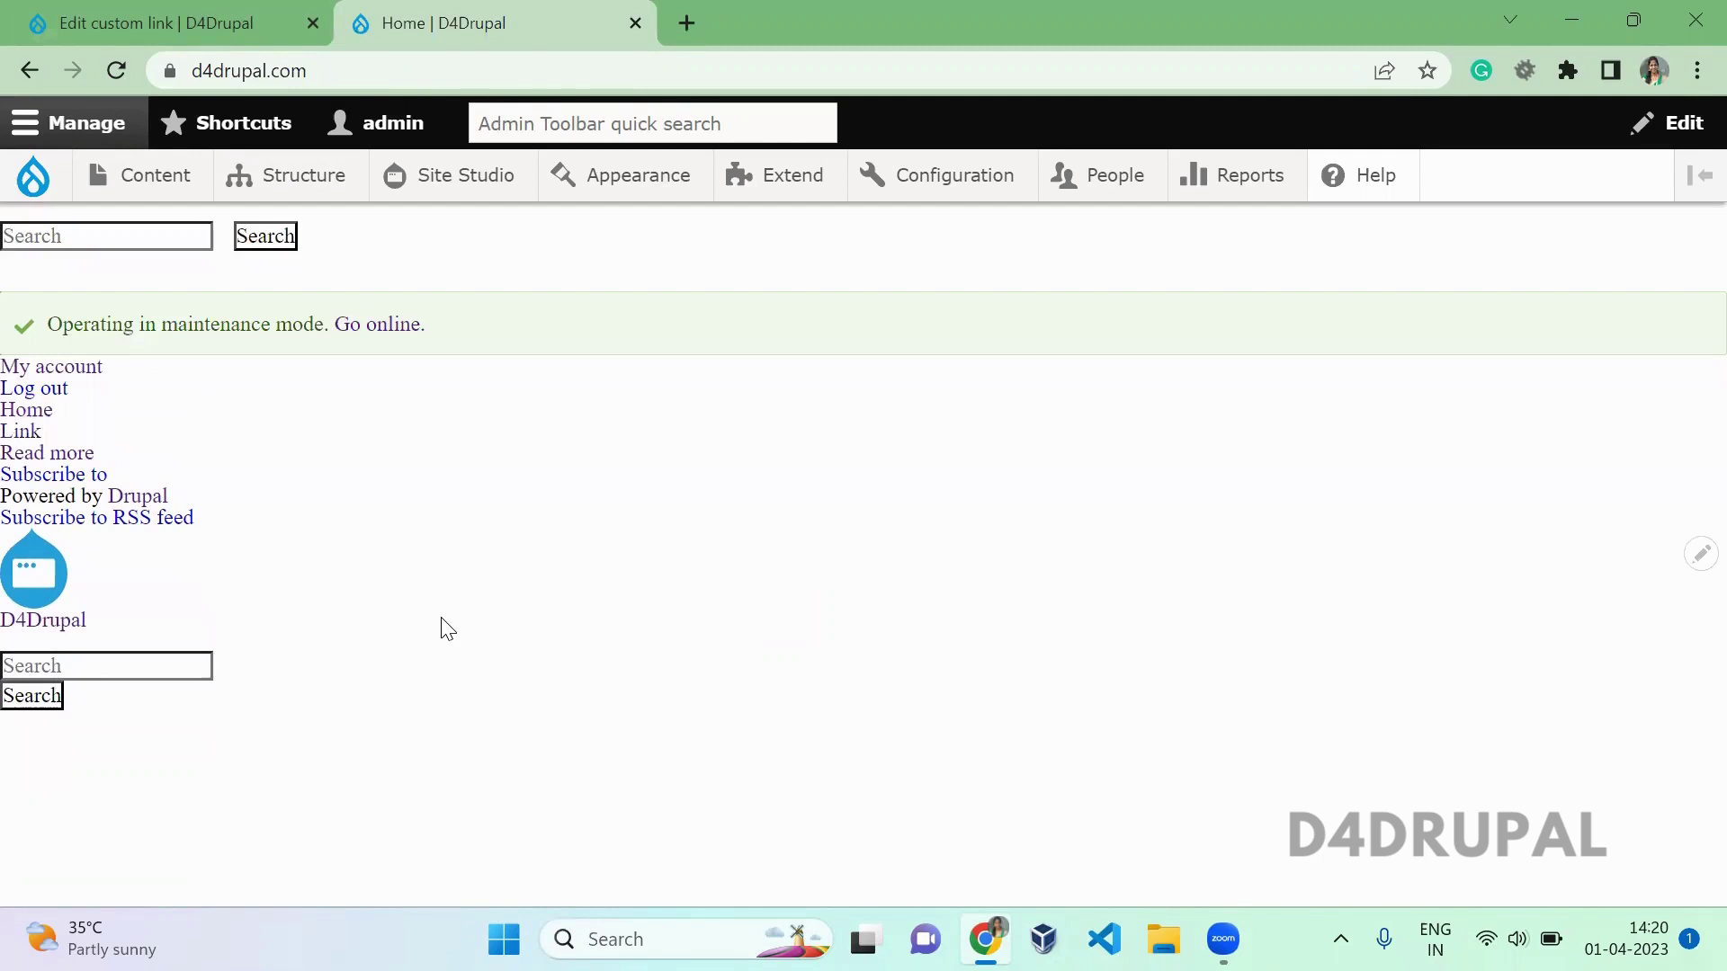
# Step: Go to Font libraries under Site Studio > Website settings in the admin toolbar
pyautogui.moveTo(468, 199)
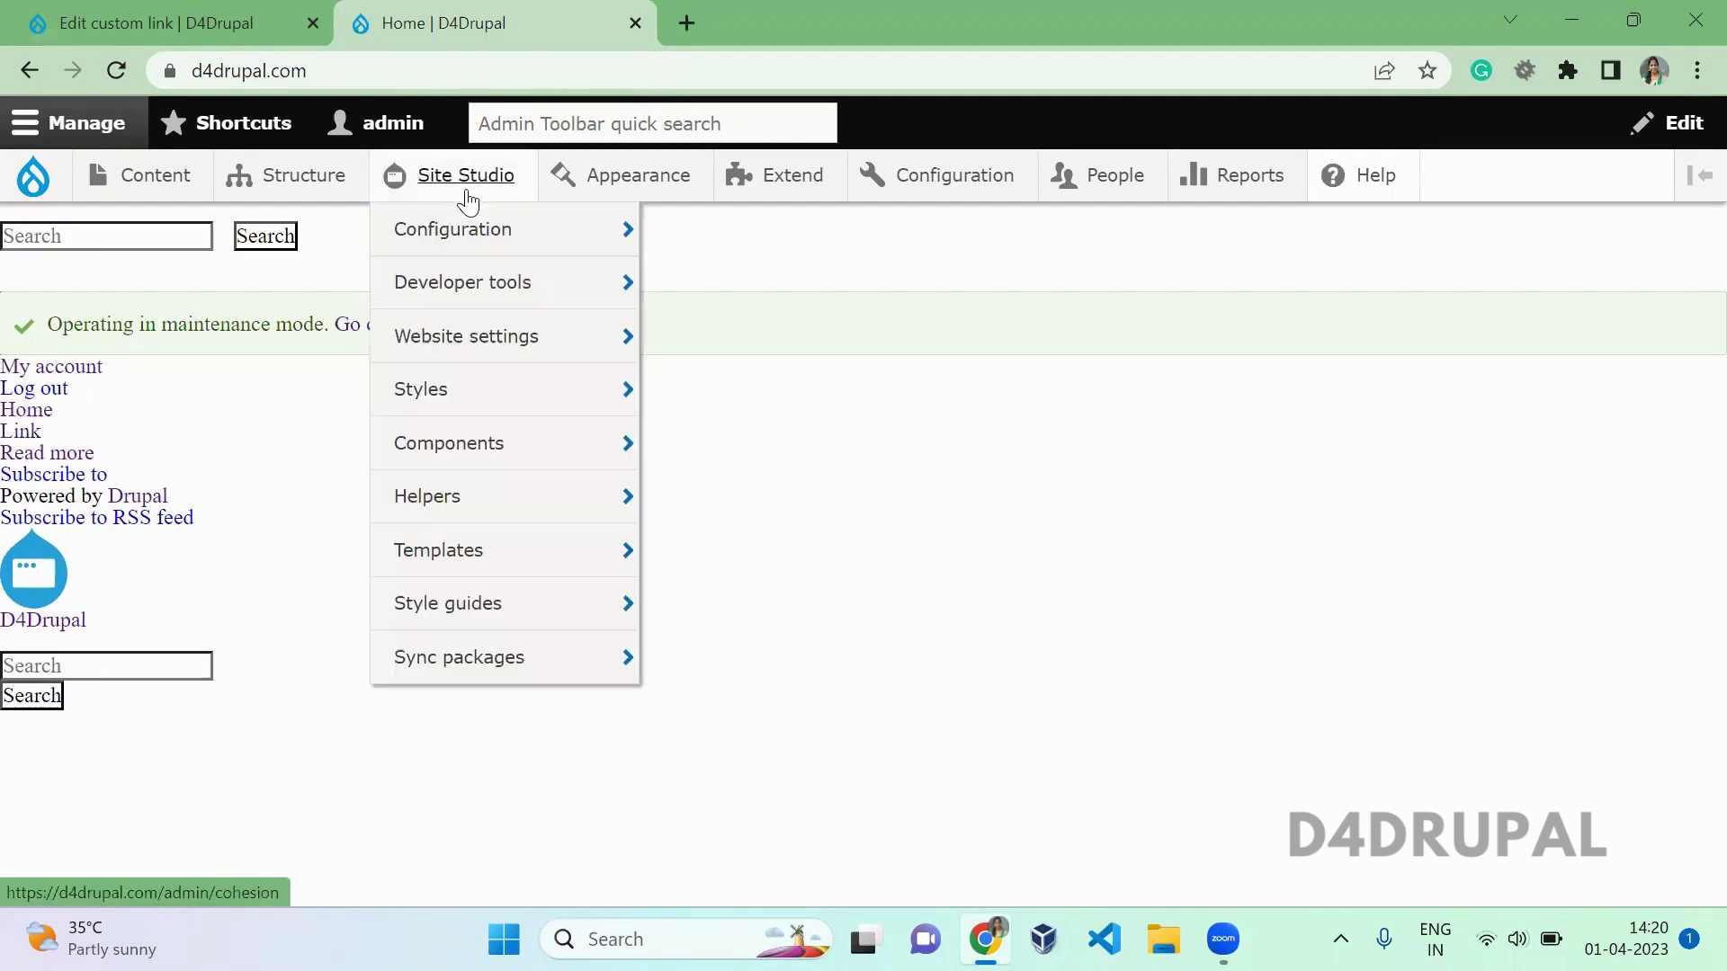
pyautogui.moveTo(450, 356)
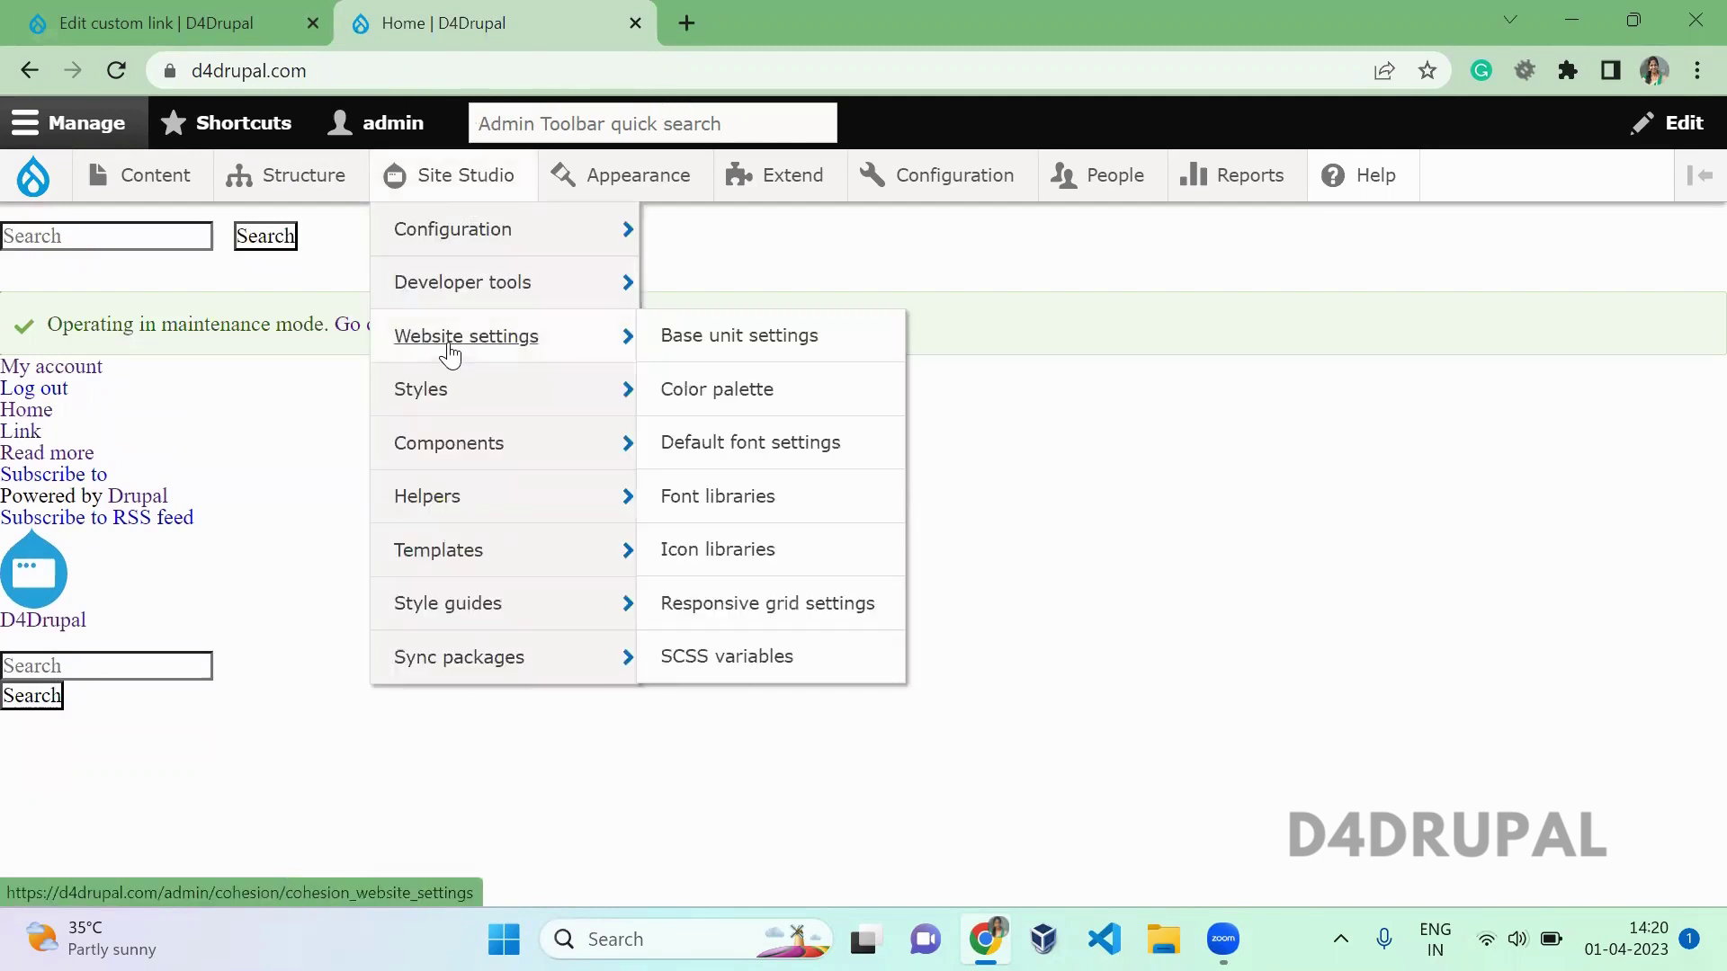
pyautogui.click(727, 505)
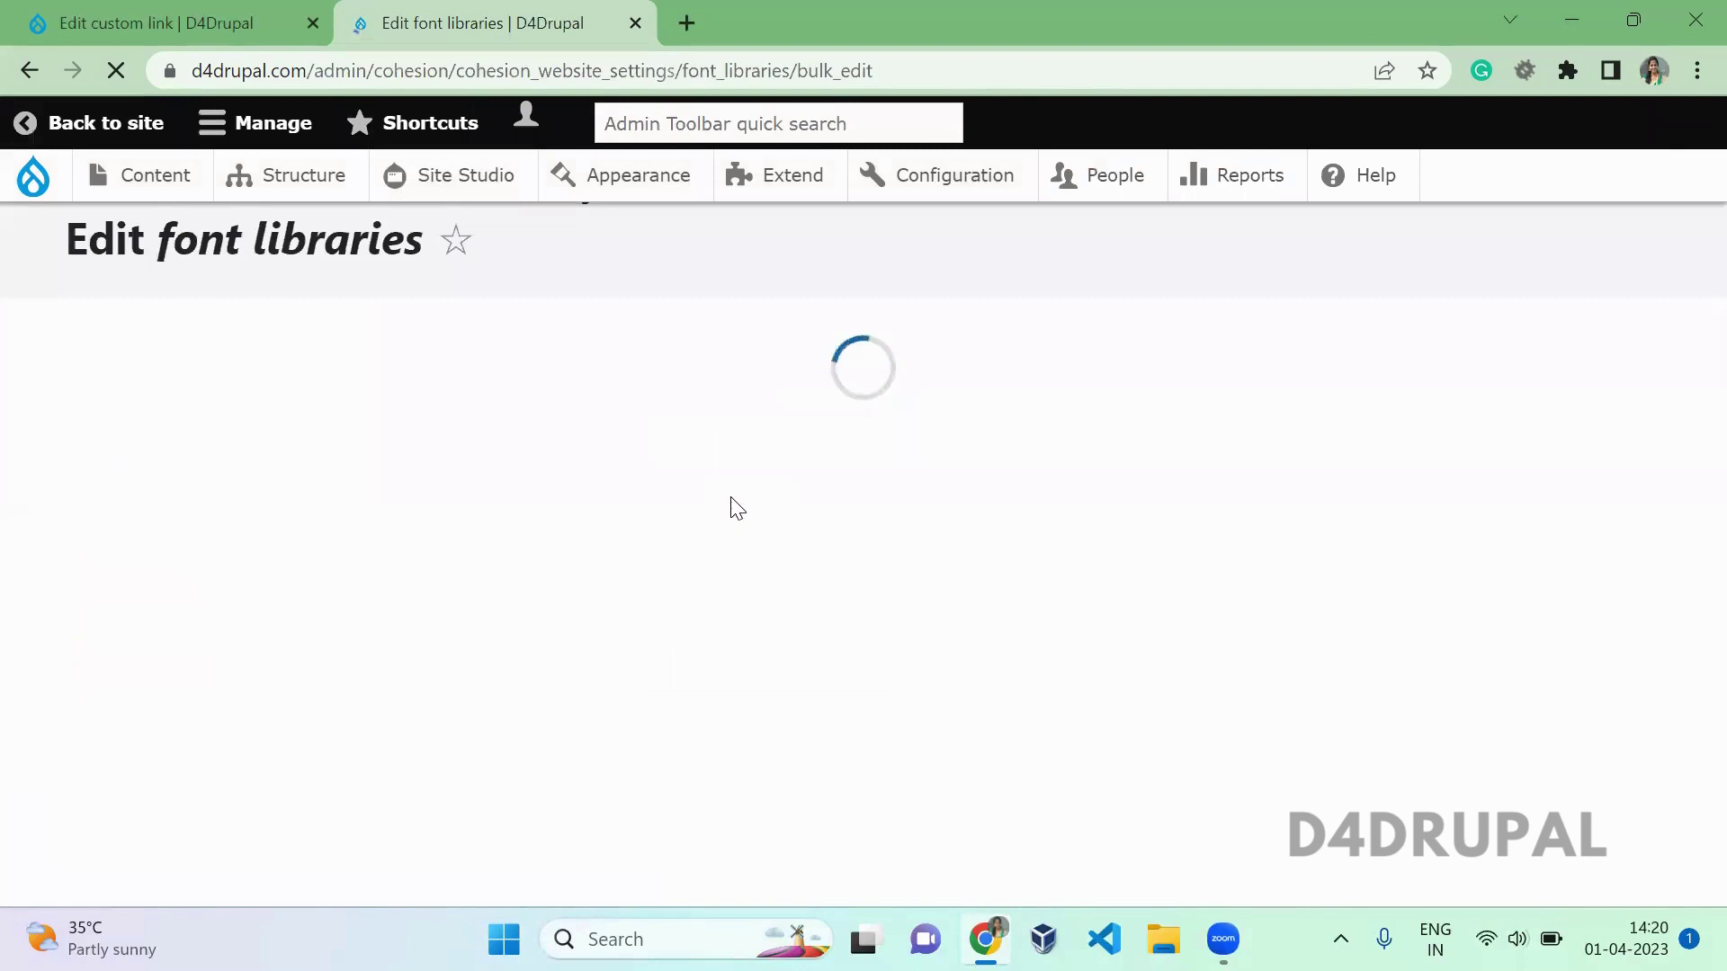
# Step: Search 'font' in a new browser tab and go to the Google Fonts browse page
pyautogui.hotkey('ctrl', 't')
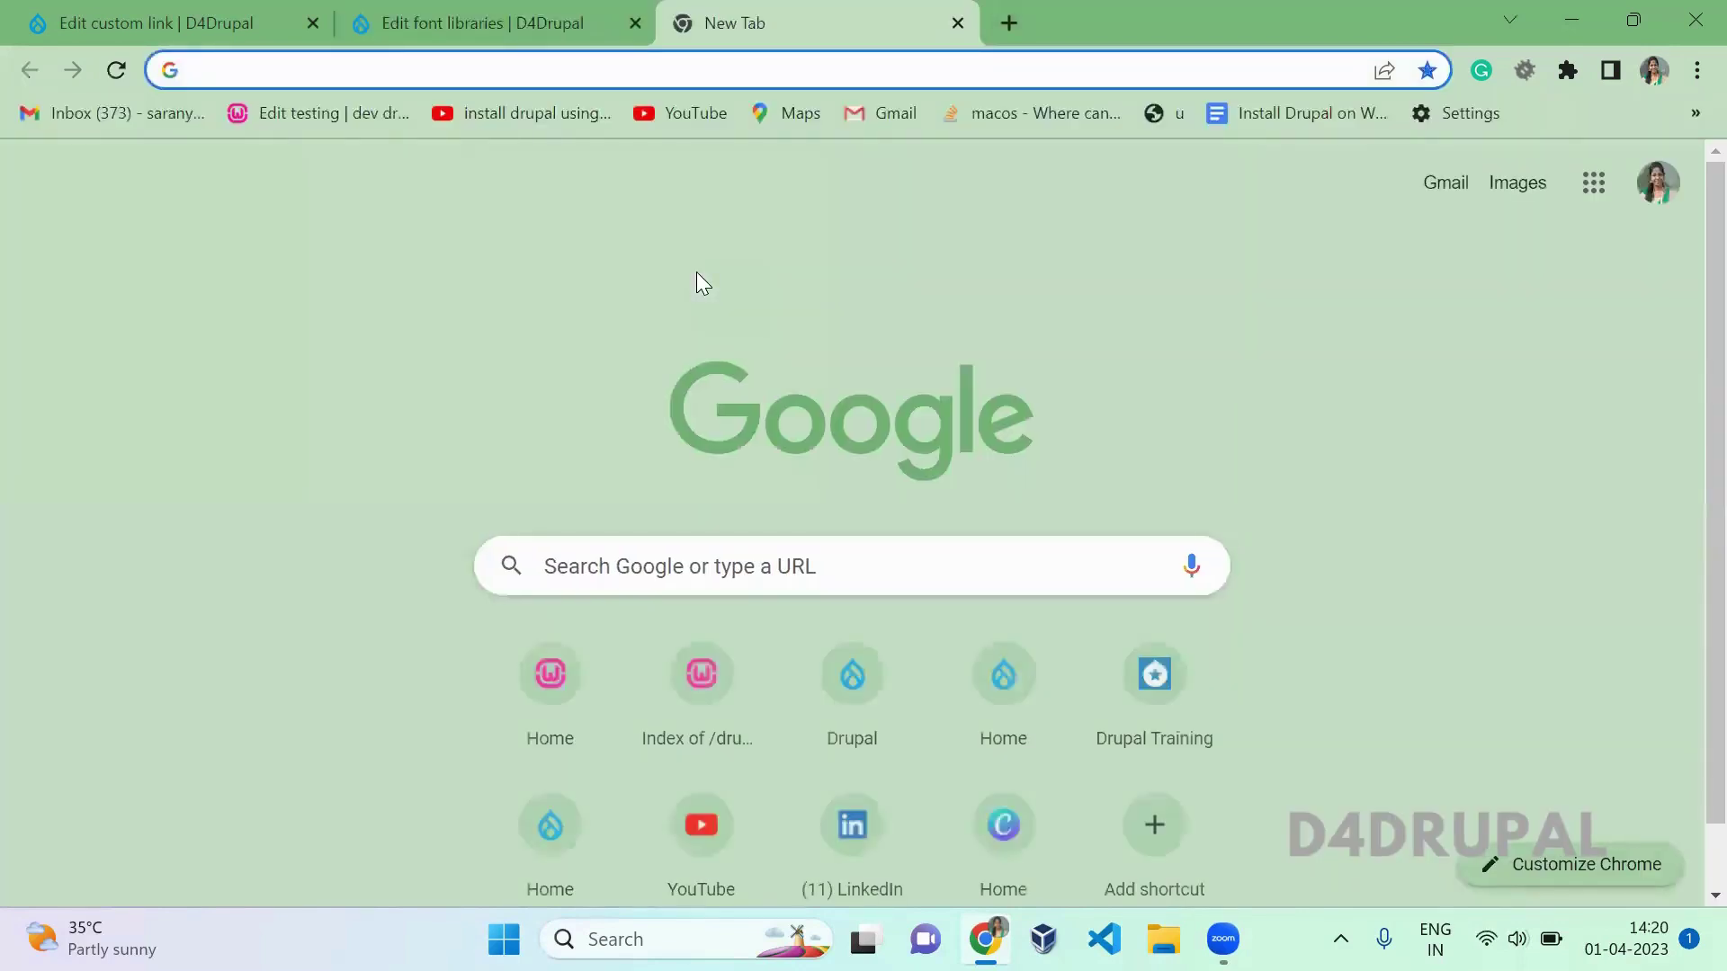
pyautogui.write('font family google')
pyautogui.press('Return')
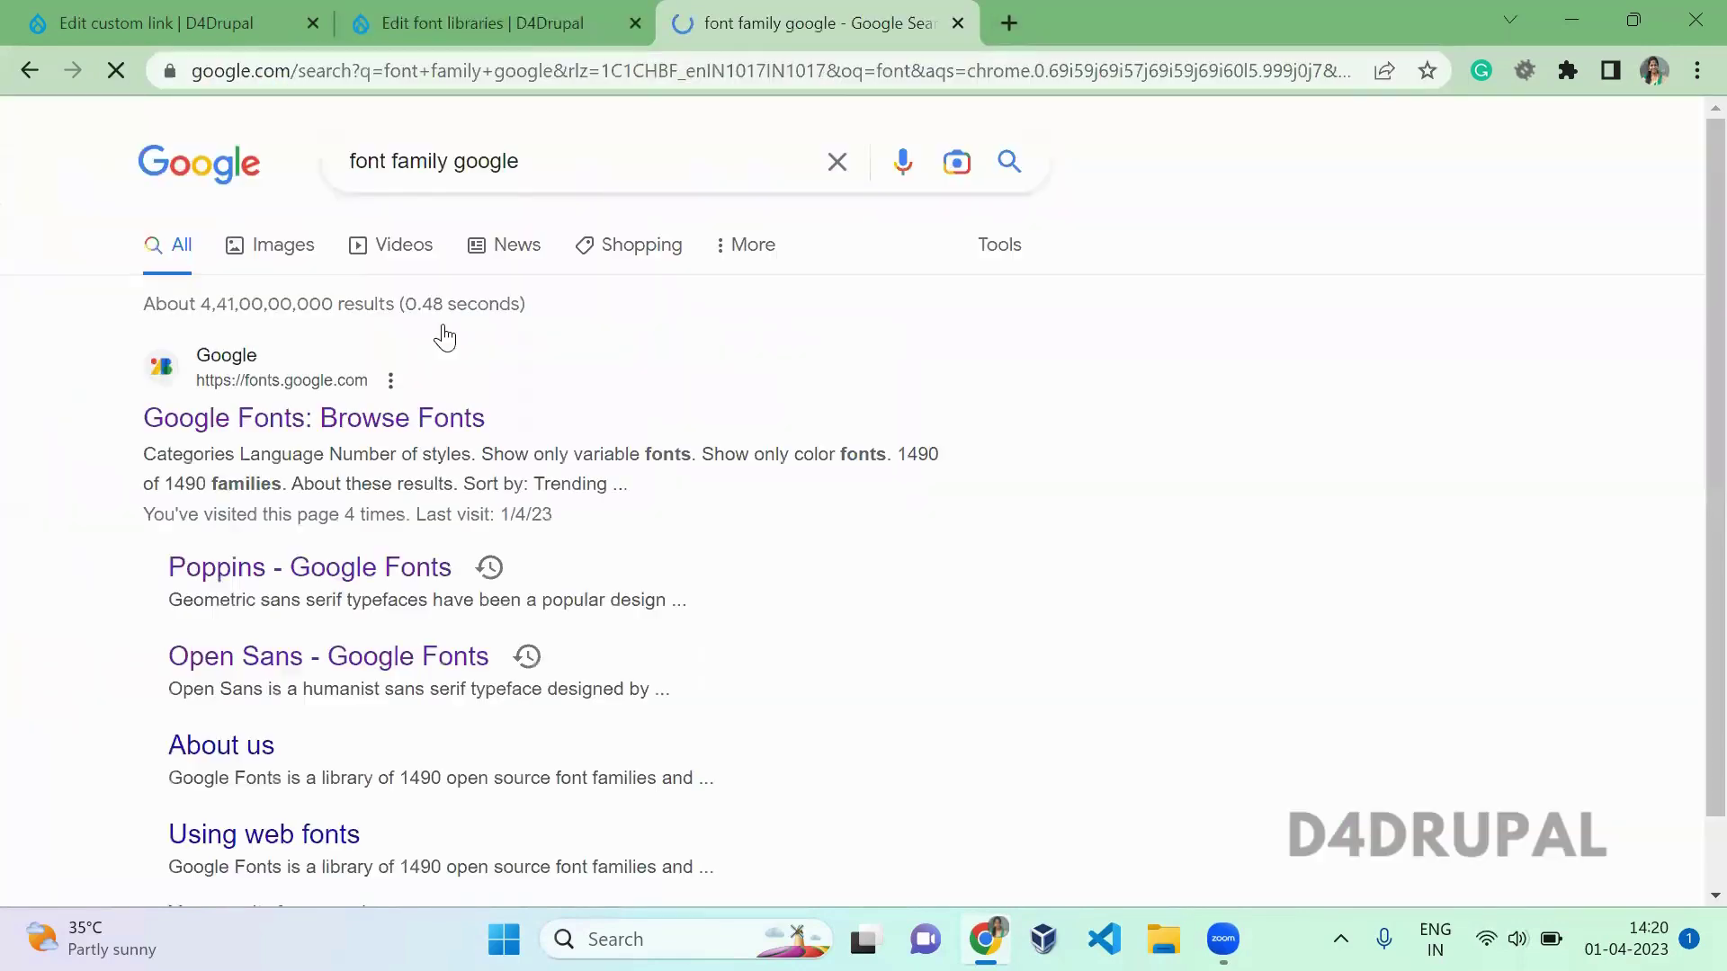
pyautogui.click(349, 421)
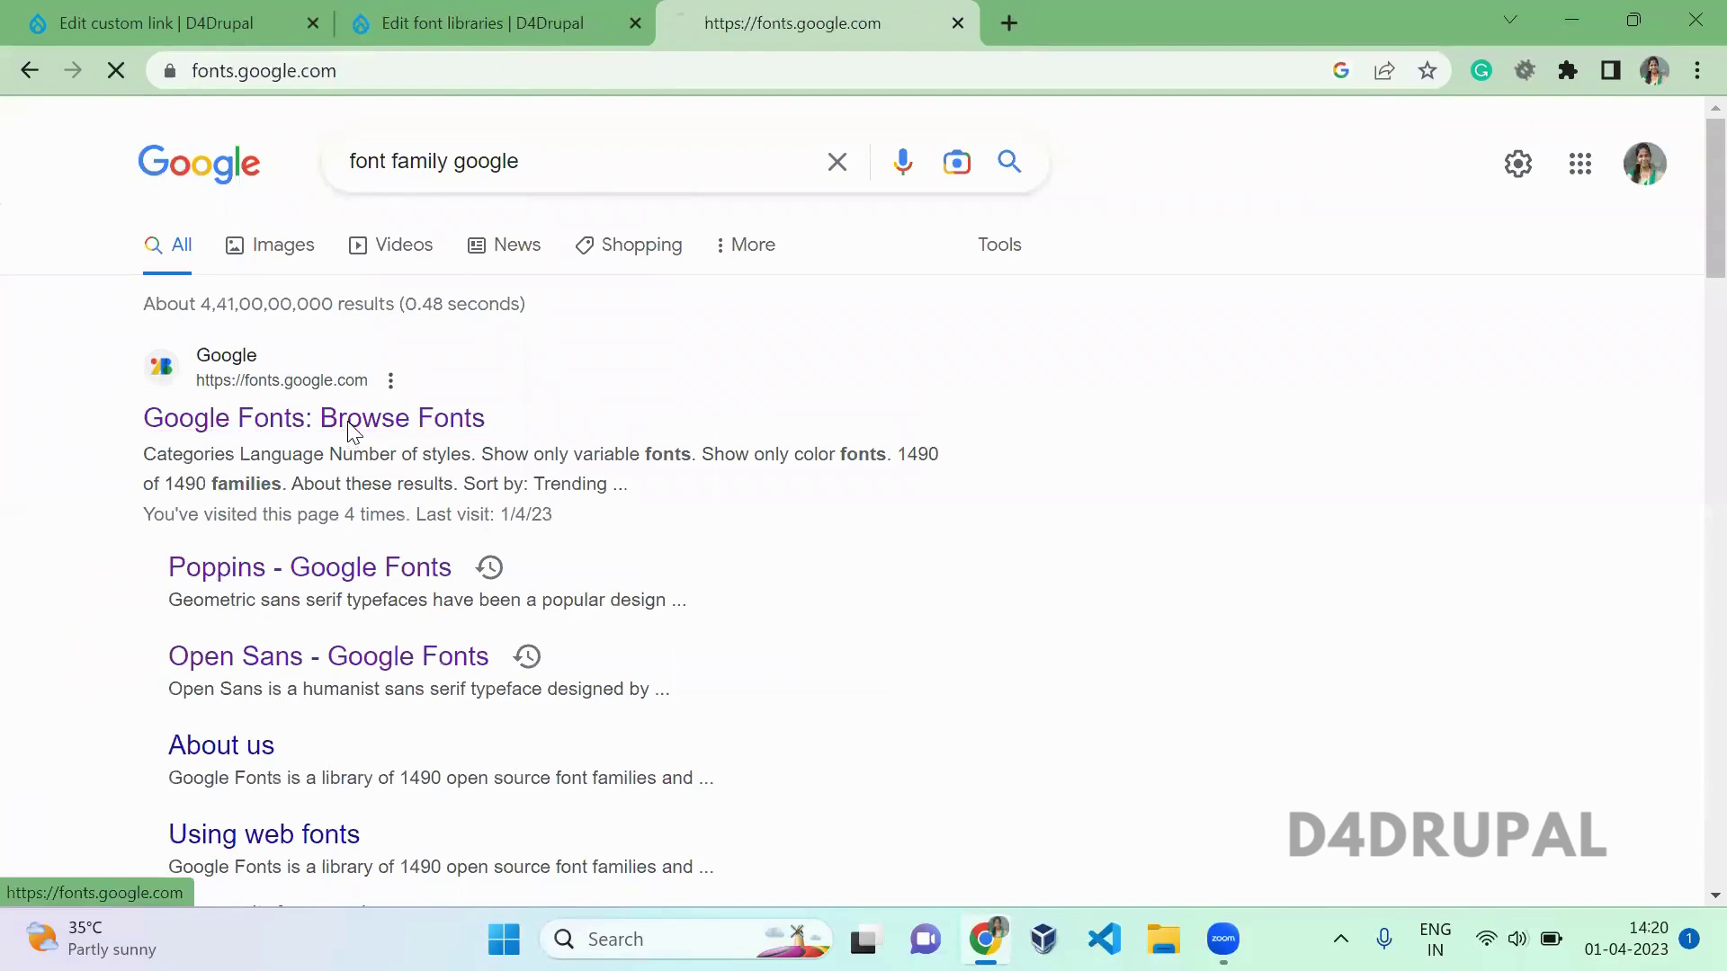
# Step: Find Delicious Handrawn and download its whole font family as a zip
pyautogui.scroll(-1, 350, 435)
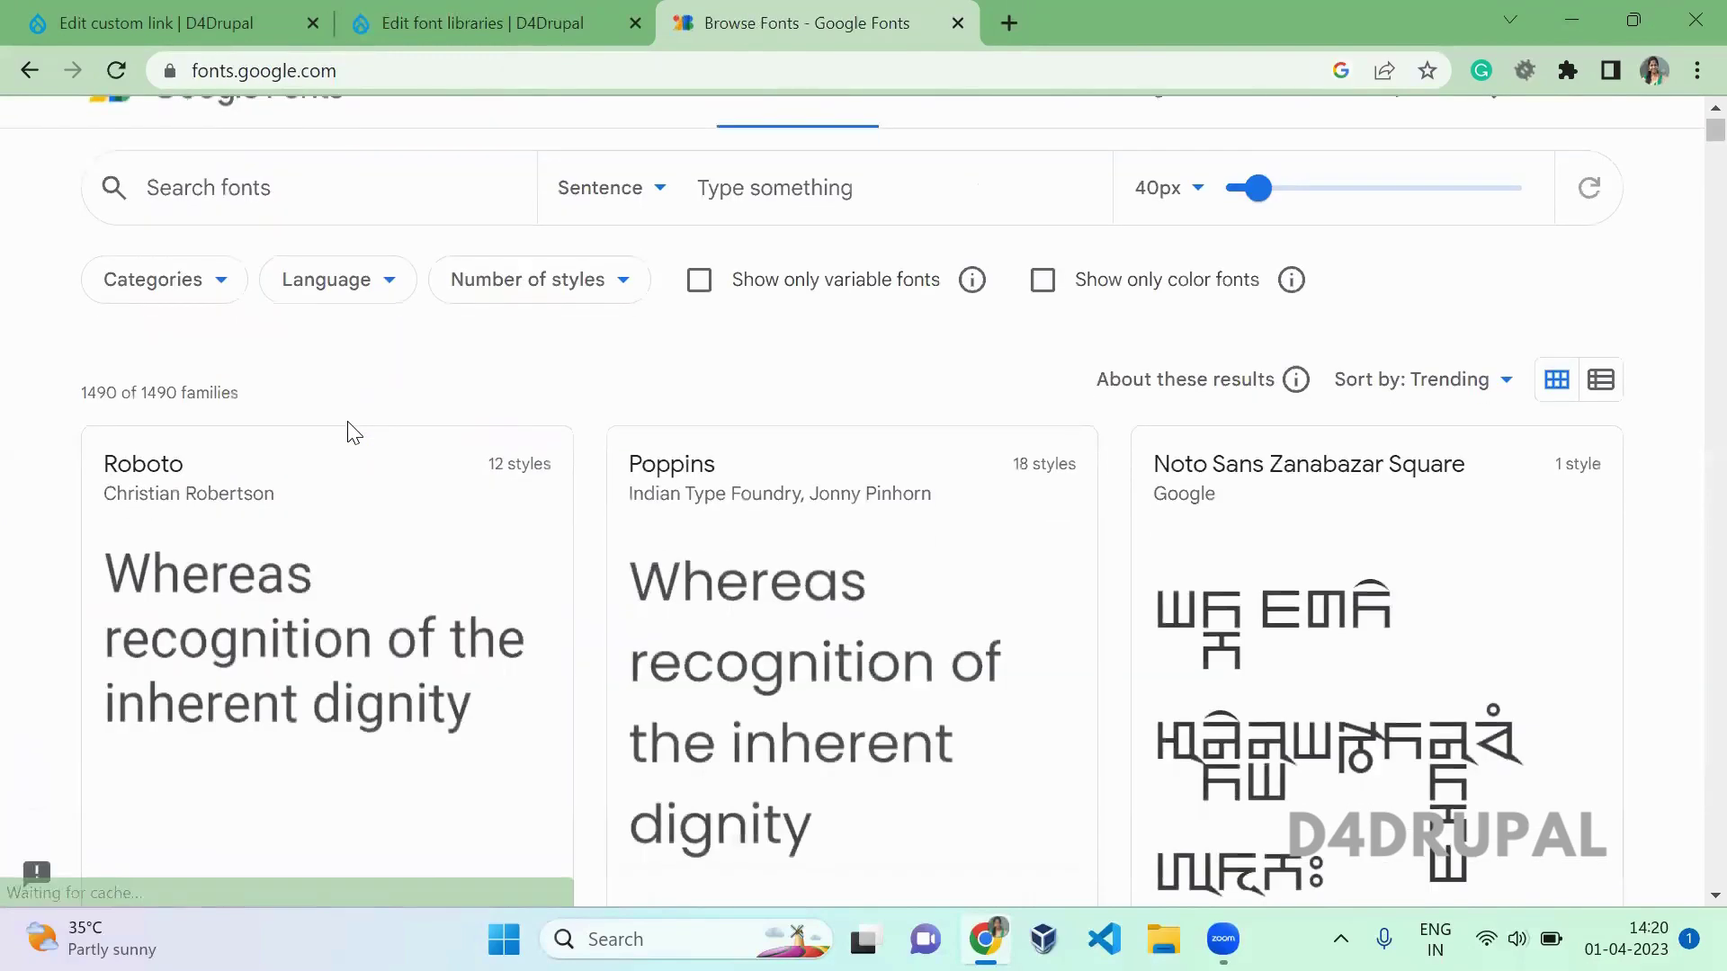
pyautogui.scroll(-14, 349, 434)
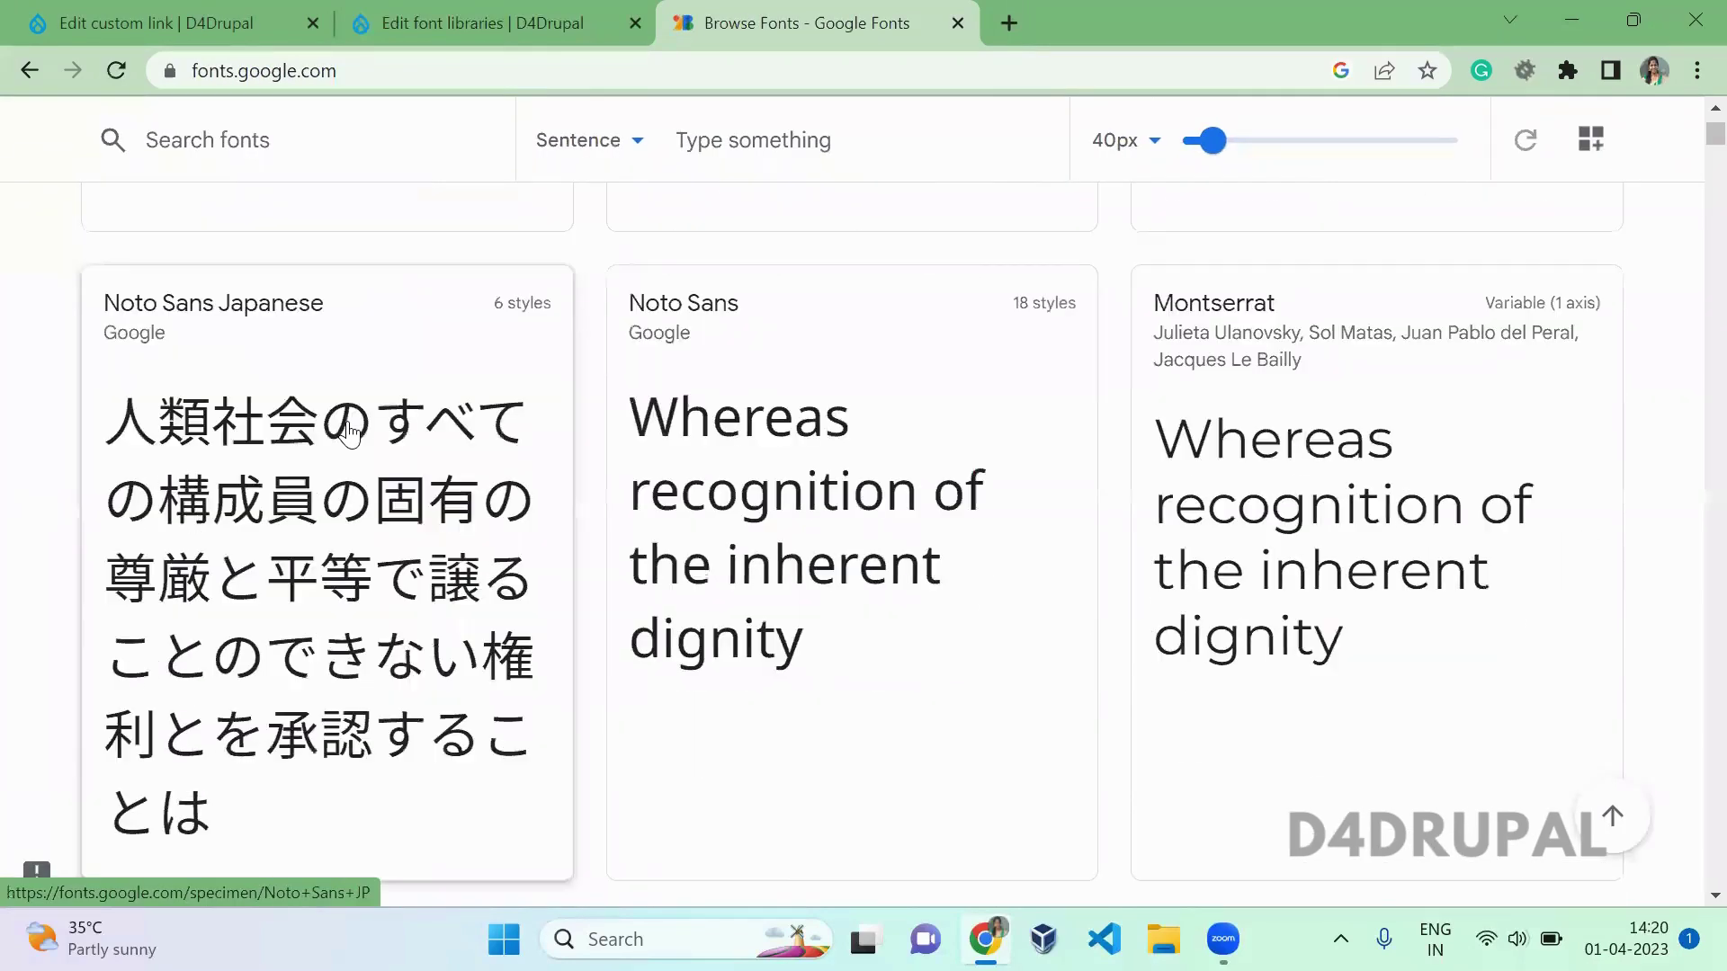
pyautogui.scroll(-5, 354, 432)
pyautogui.click(350, 434)
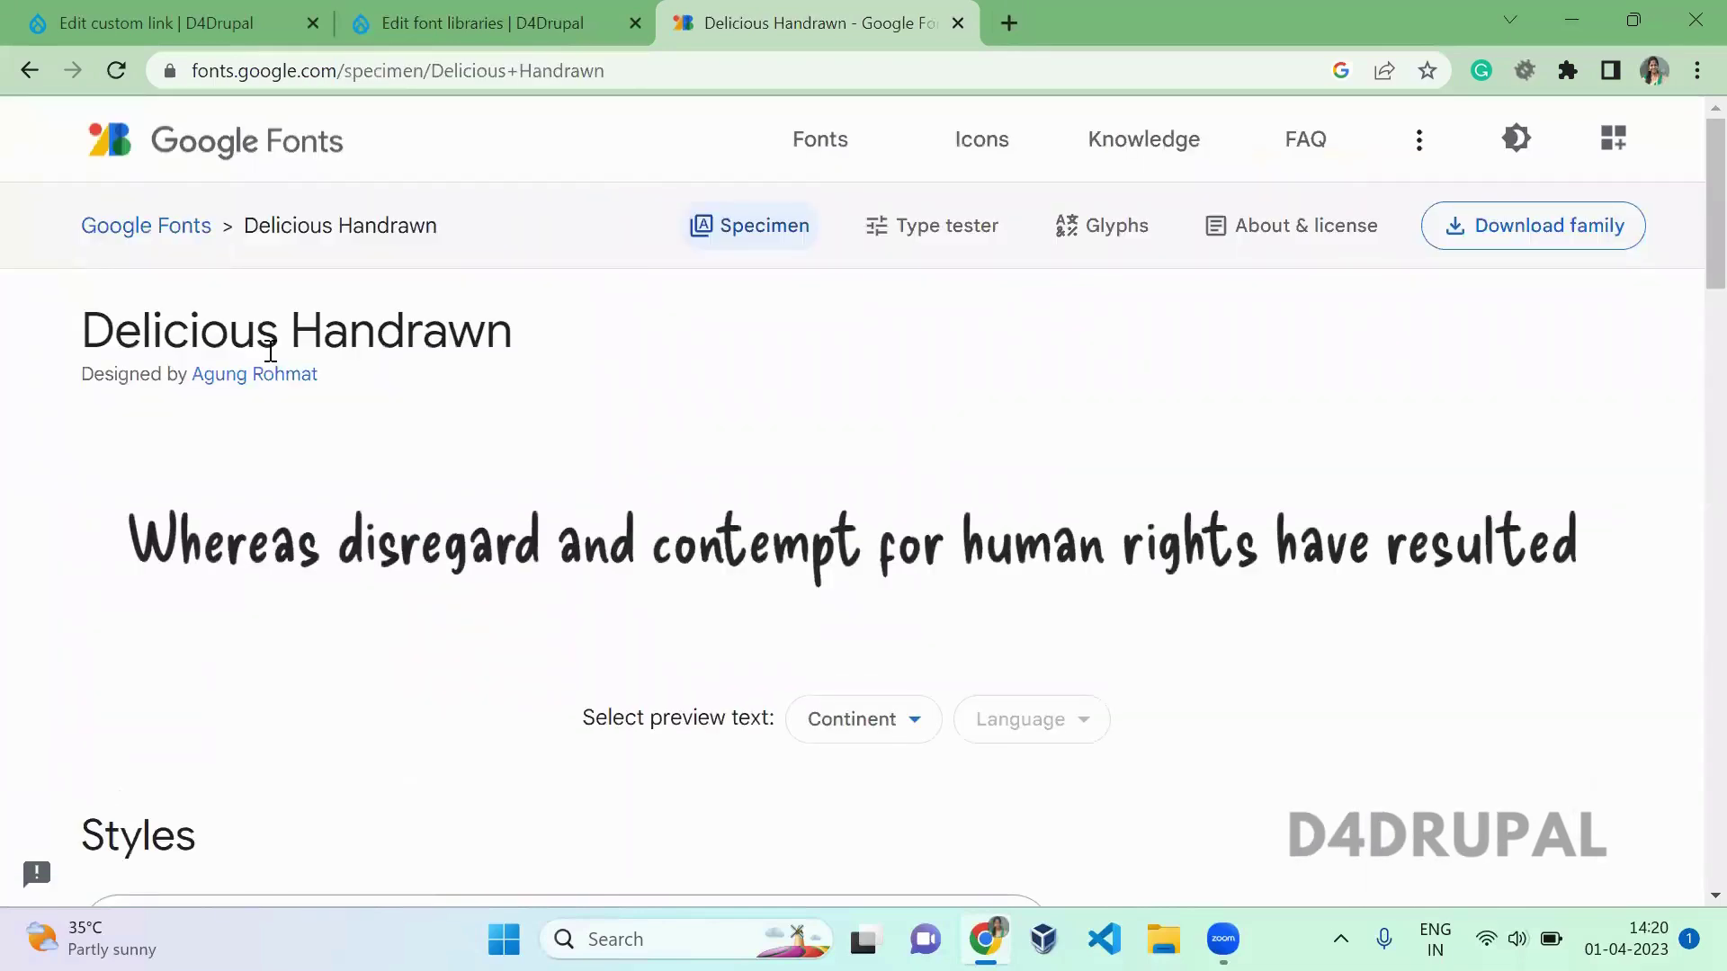
pyautogui.click(1515, 244)
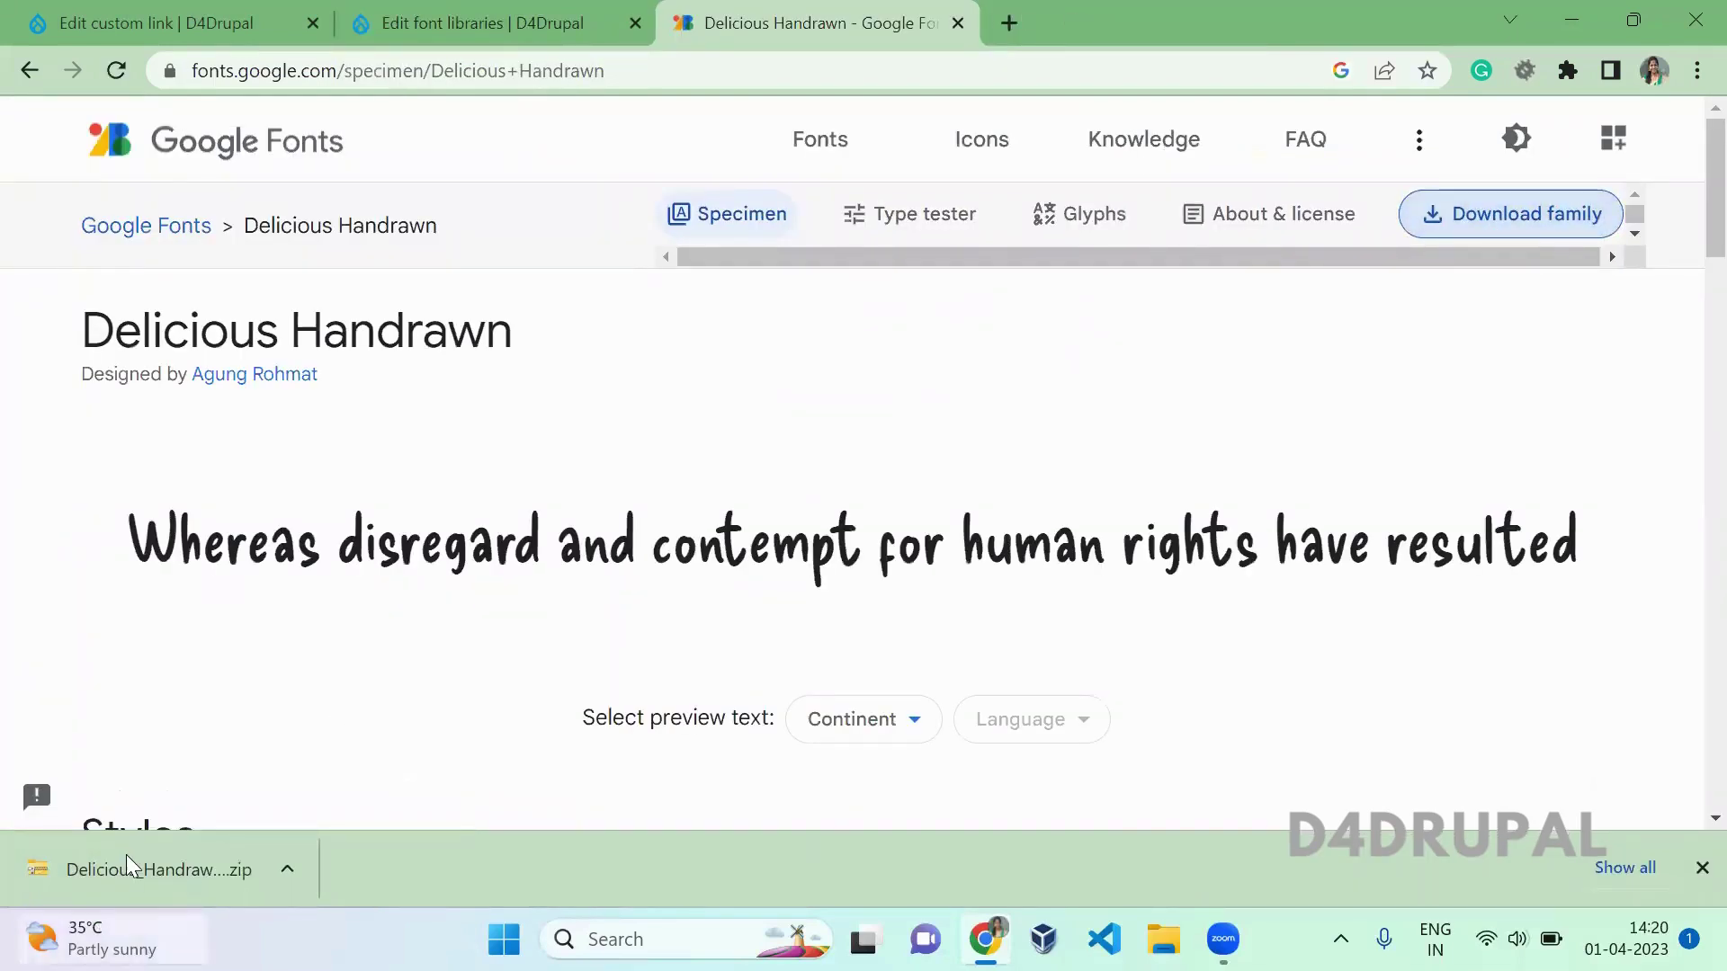
pyautogui.moveTo(81, 914)
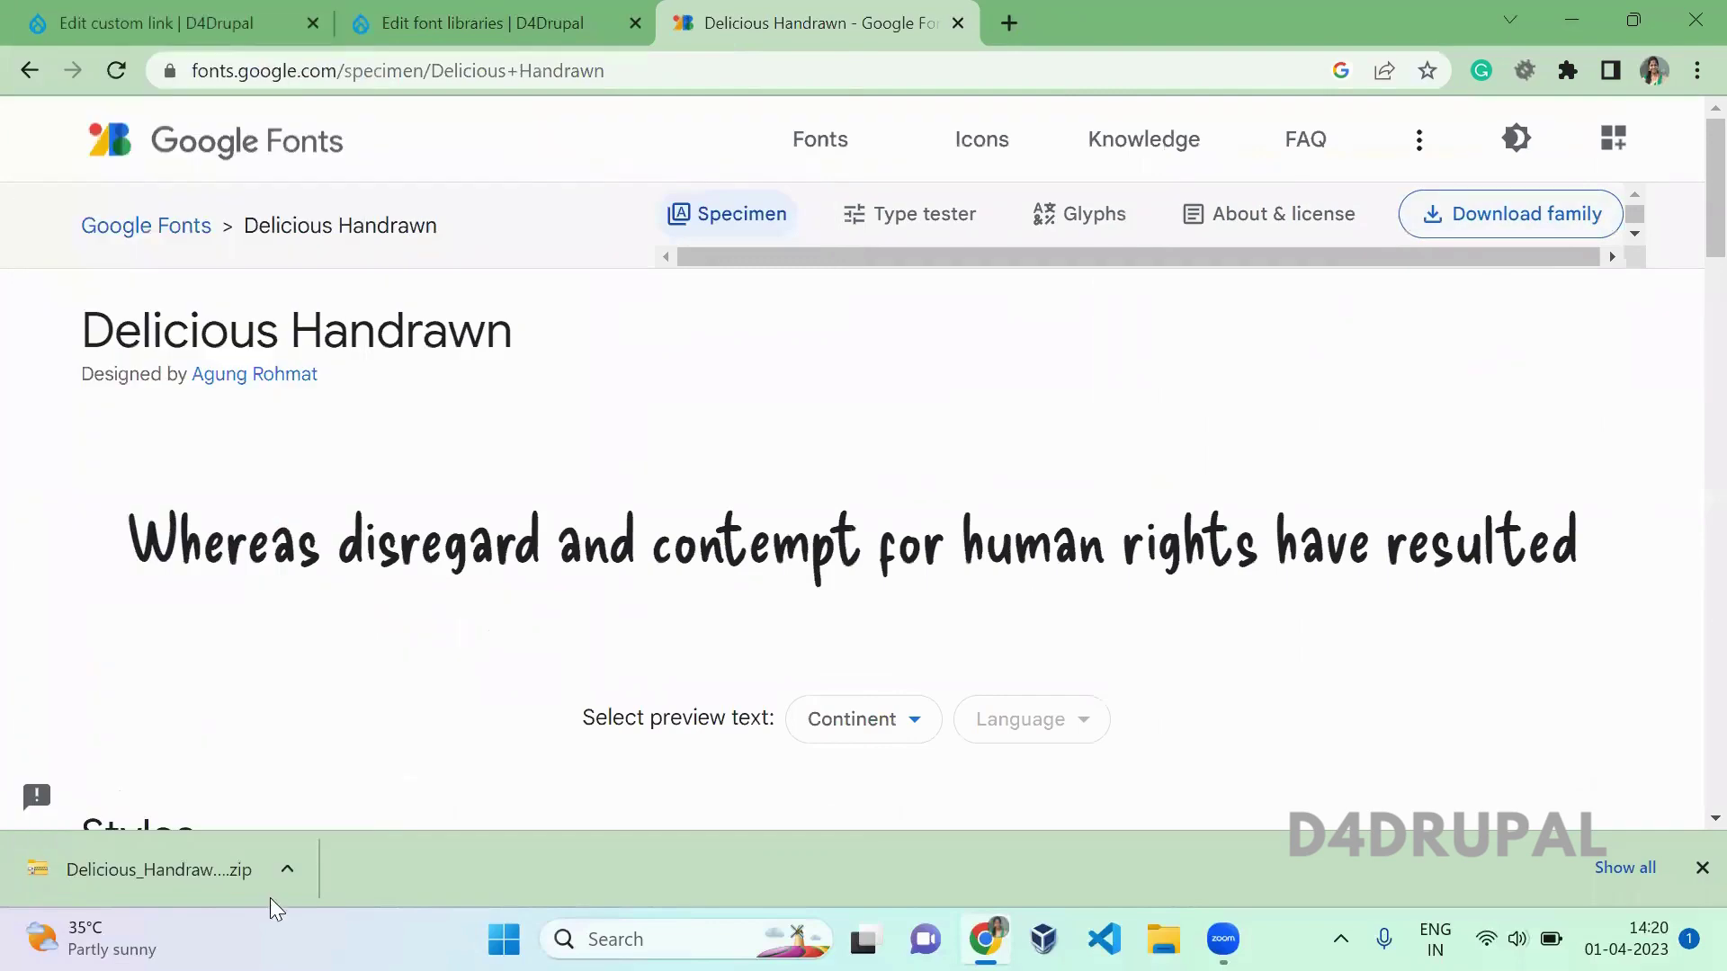
pyautogui.click(451, 22)
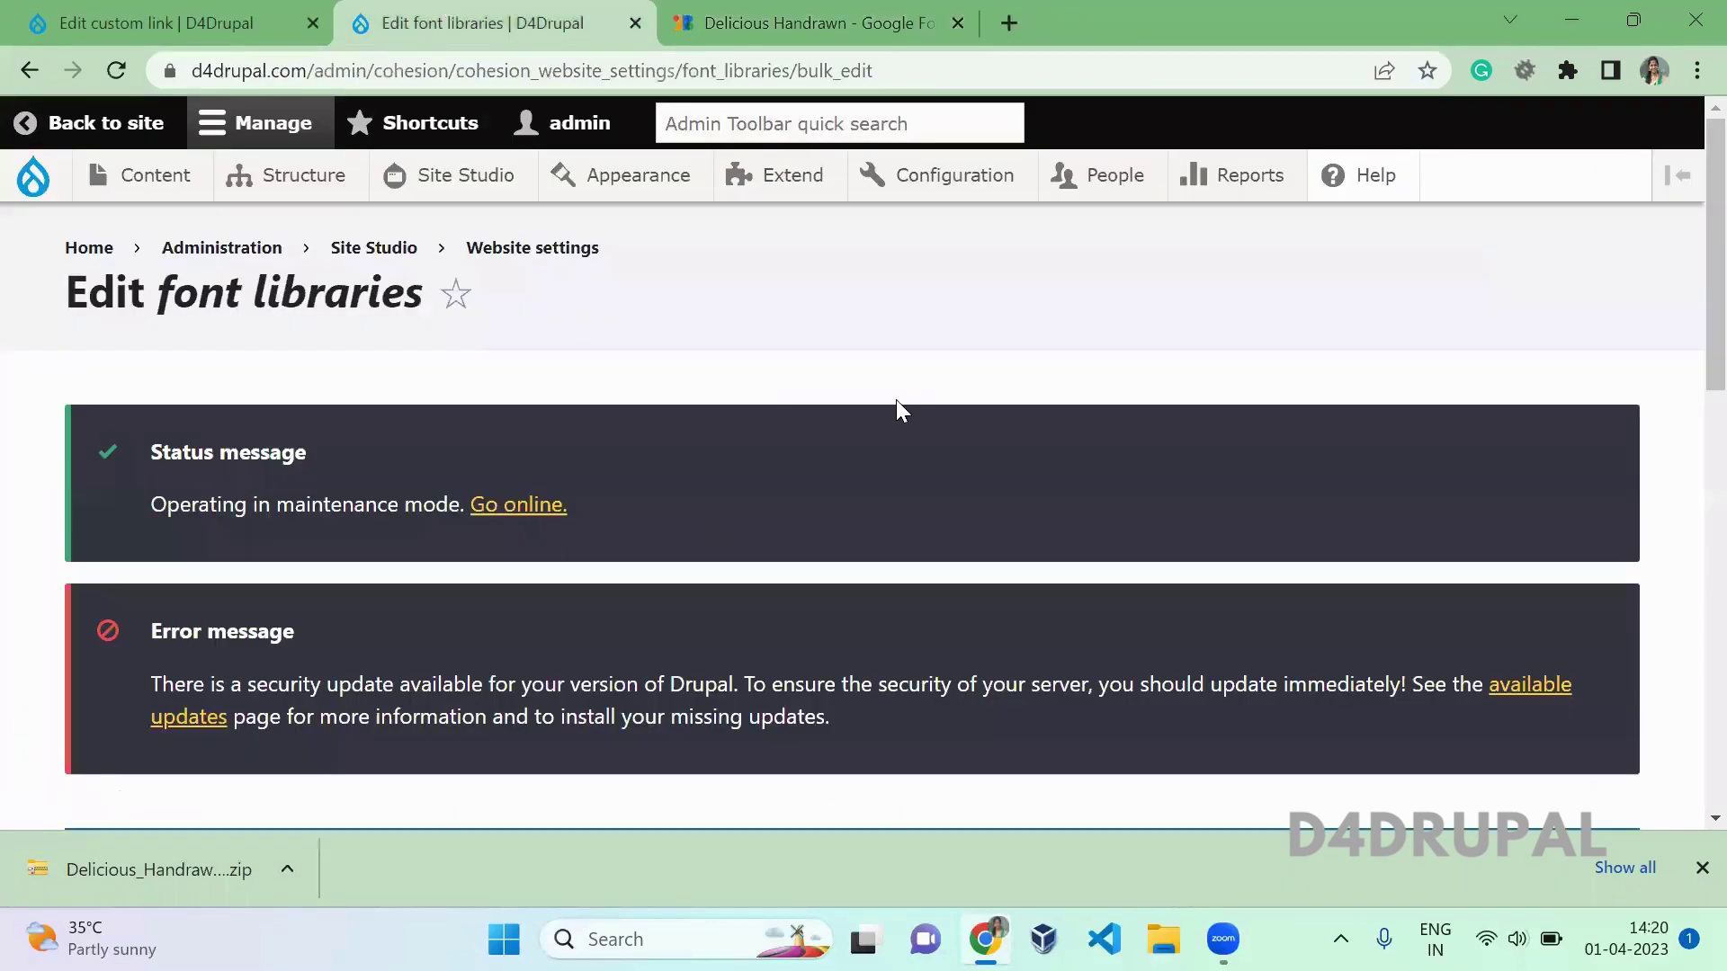
pyautogui.scroll(-1, 910, 410)
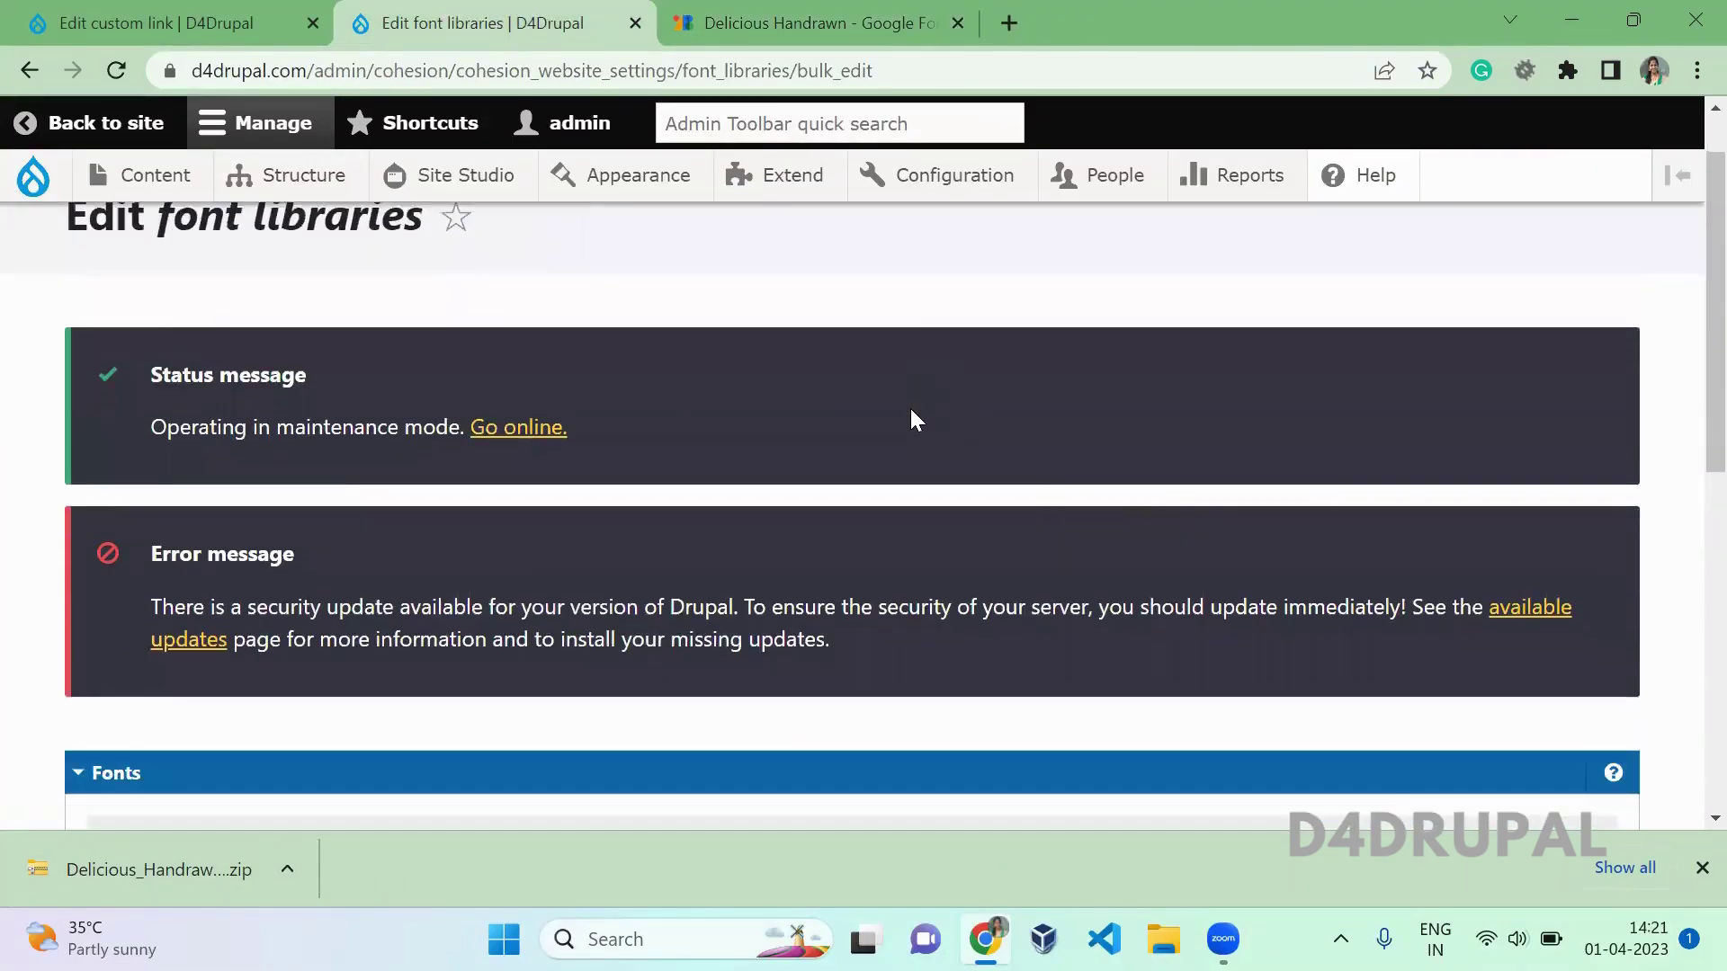
pyautogui.scroll(-6, 911, 410)
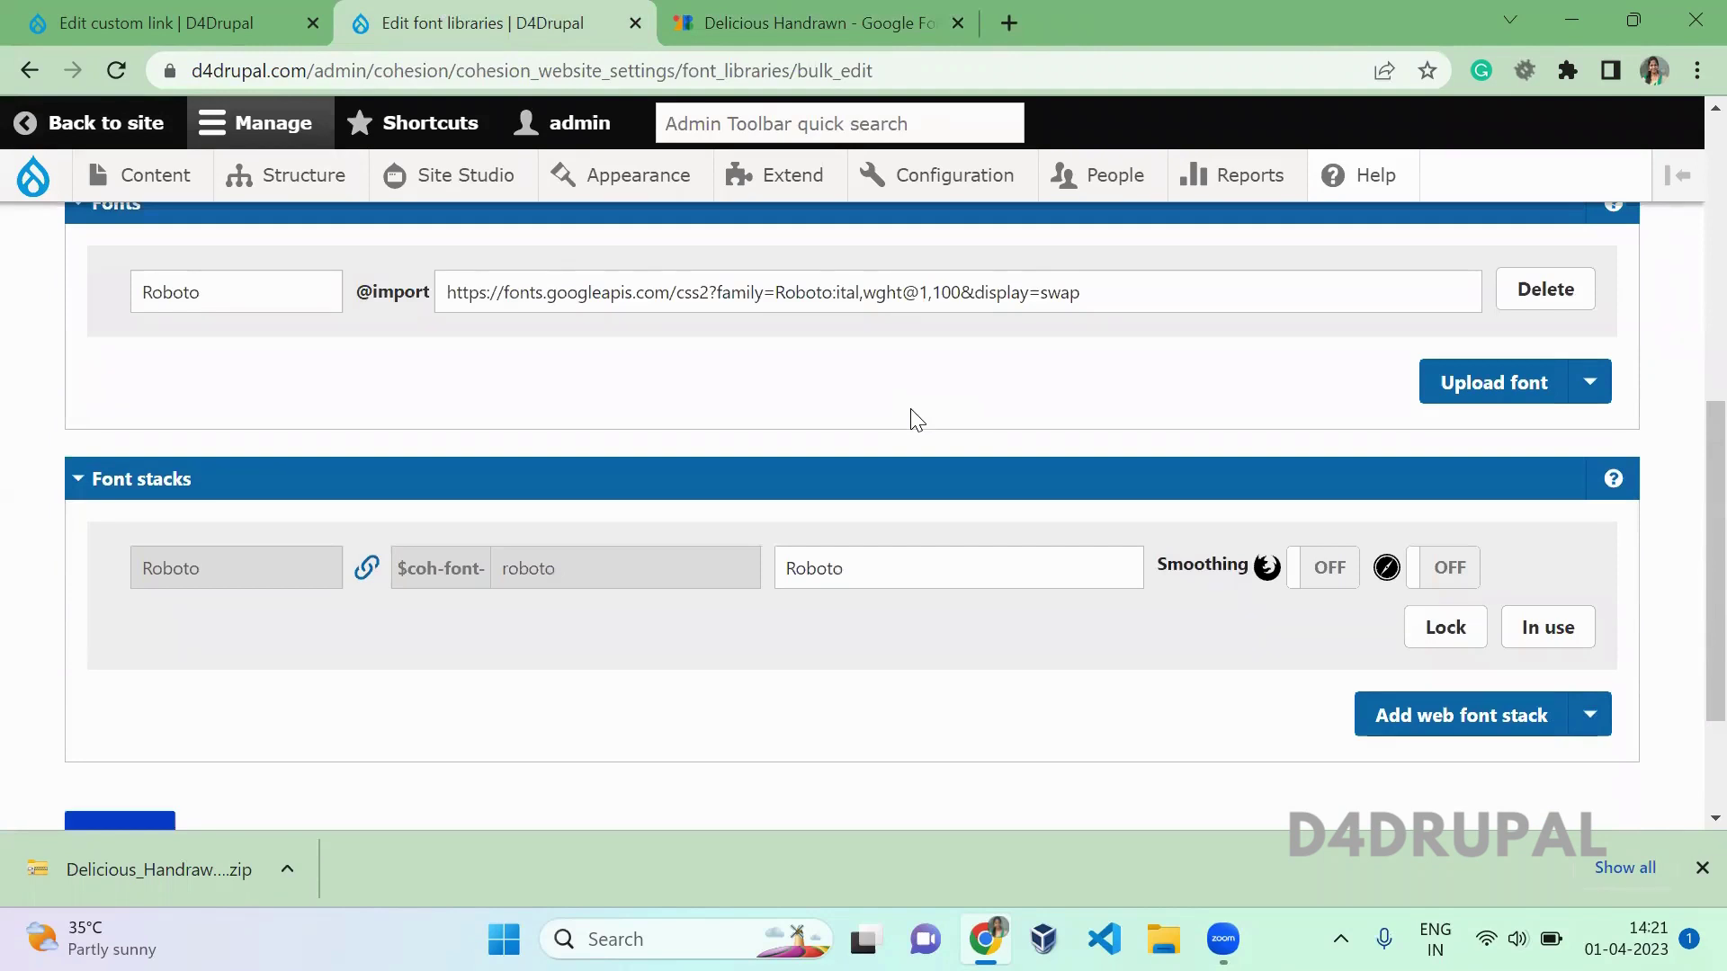
pyautogui.moveTo(1147, 298); pyautogui.dragTo(387, 294)
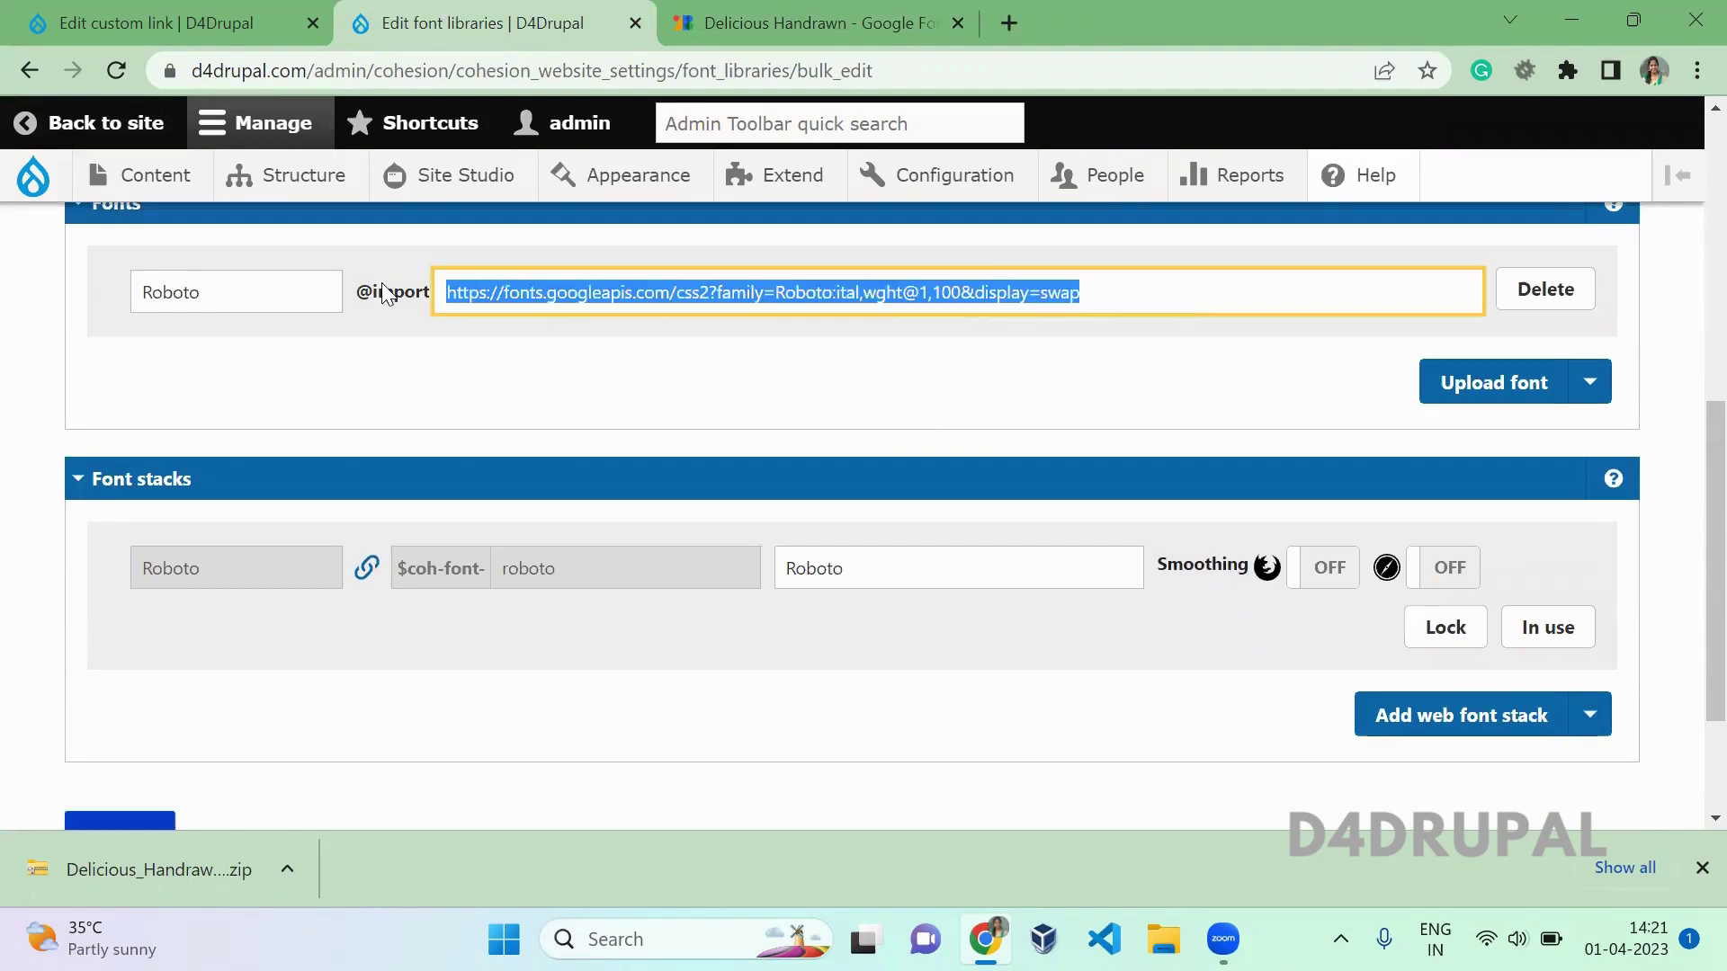
pyautogui.click(562, 343)
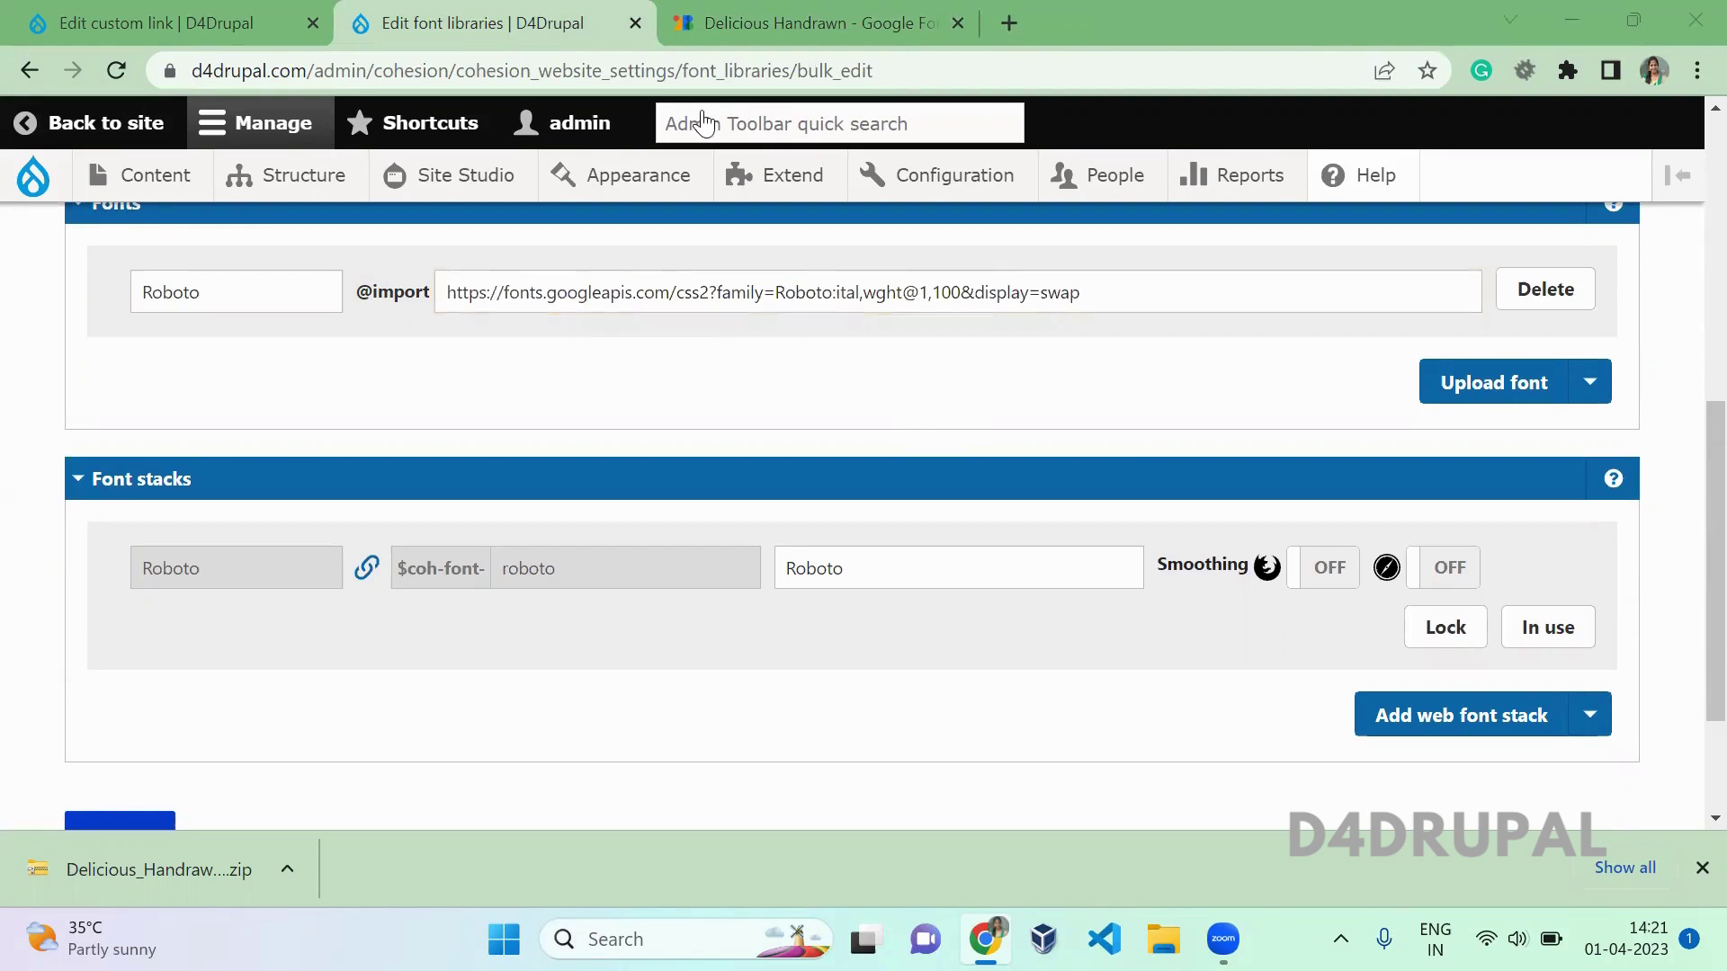
# Step: On the Delicious Handrawn page, add the Regular 400 style to the selected families
pyautogui.hotkey('ctrl', 'Tab')
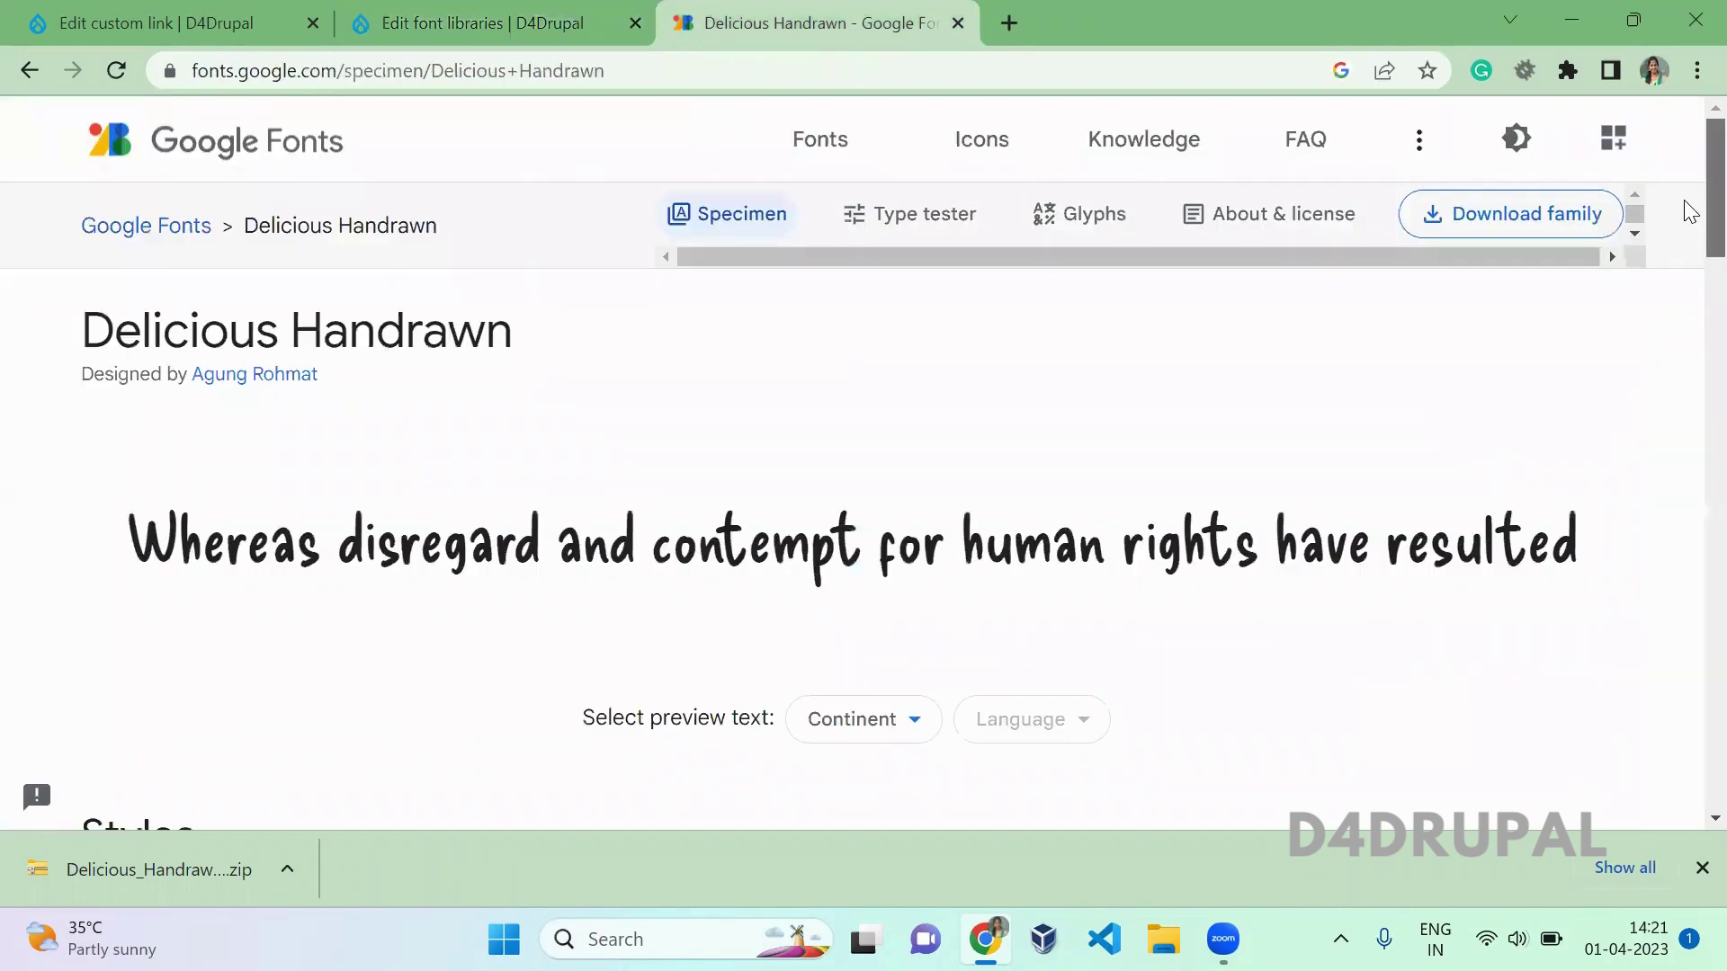
pyautogui.scroll(-9, 1687, 261)
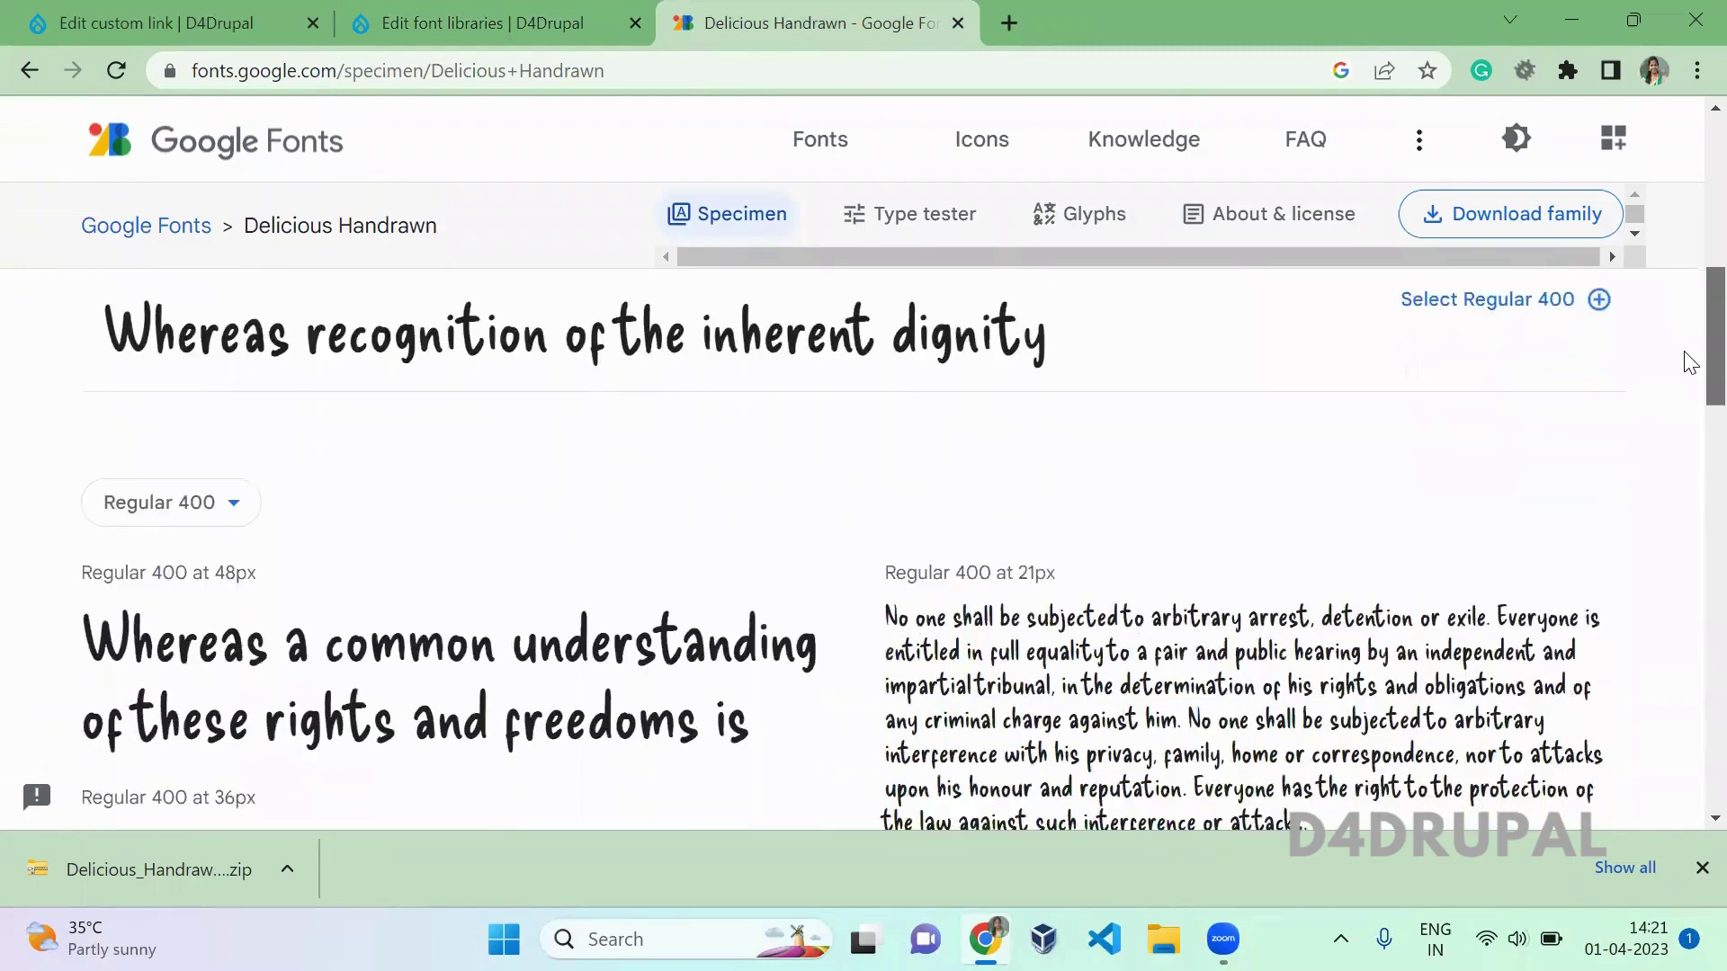
pyautogui.scroll(-5, 1689, 361)
pyautogui.scroll(-9, 1690, 445)
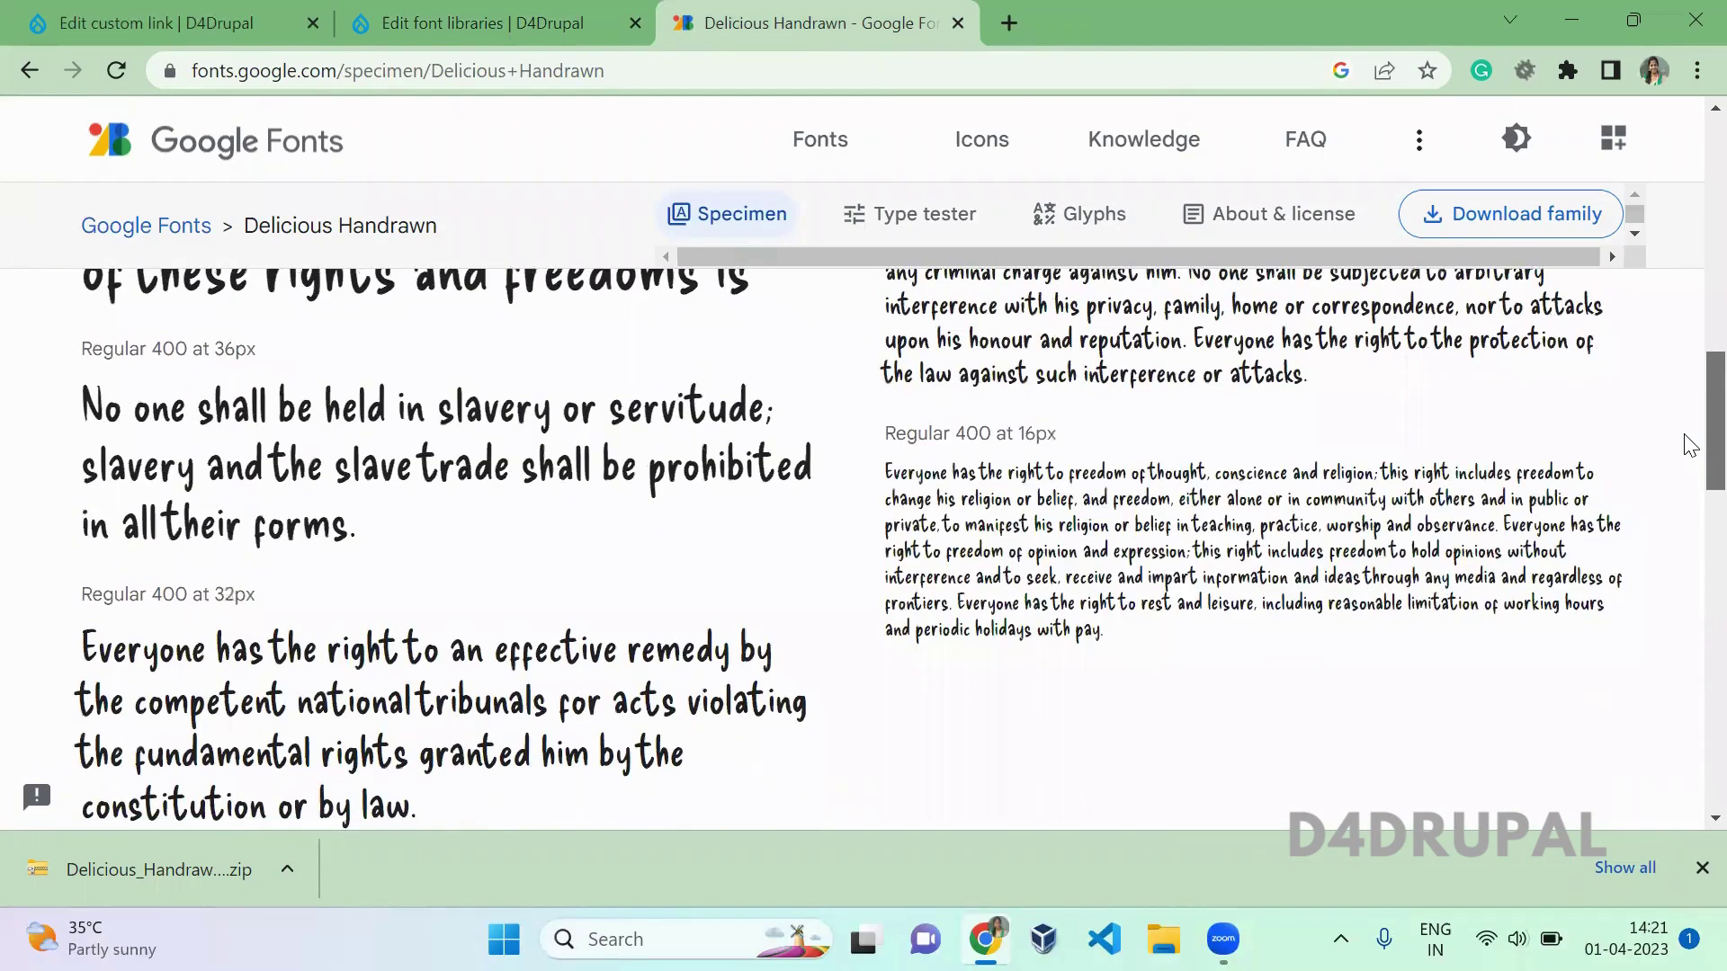
pyautogui.scroll(20, 1690, 336)
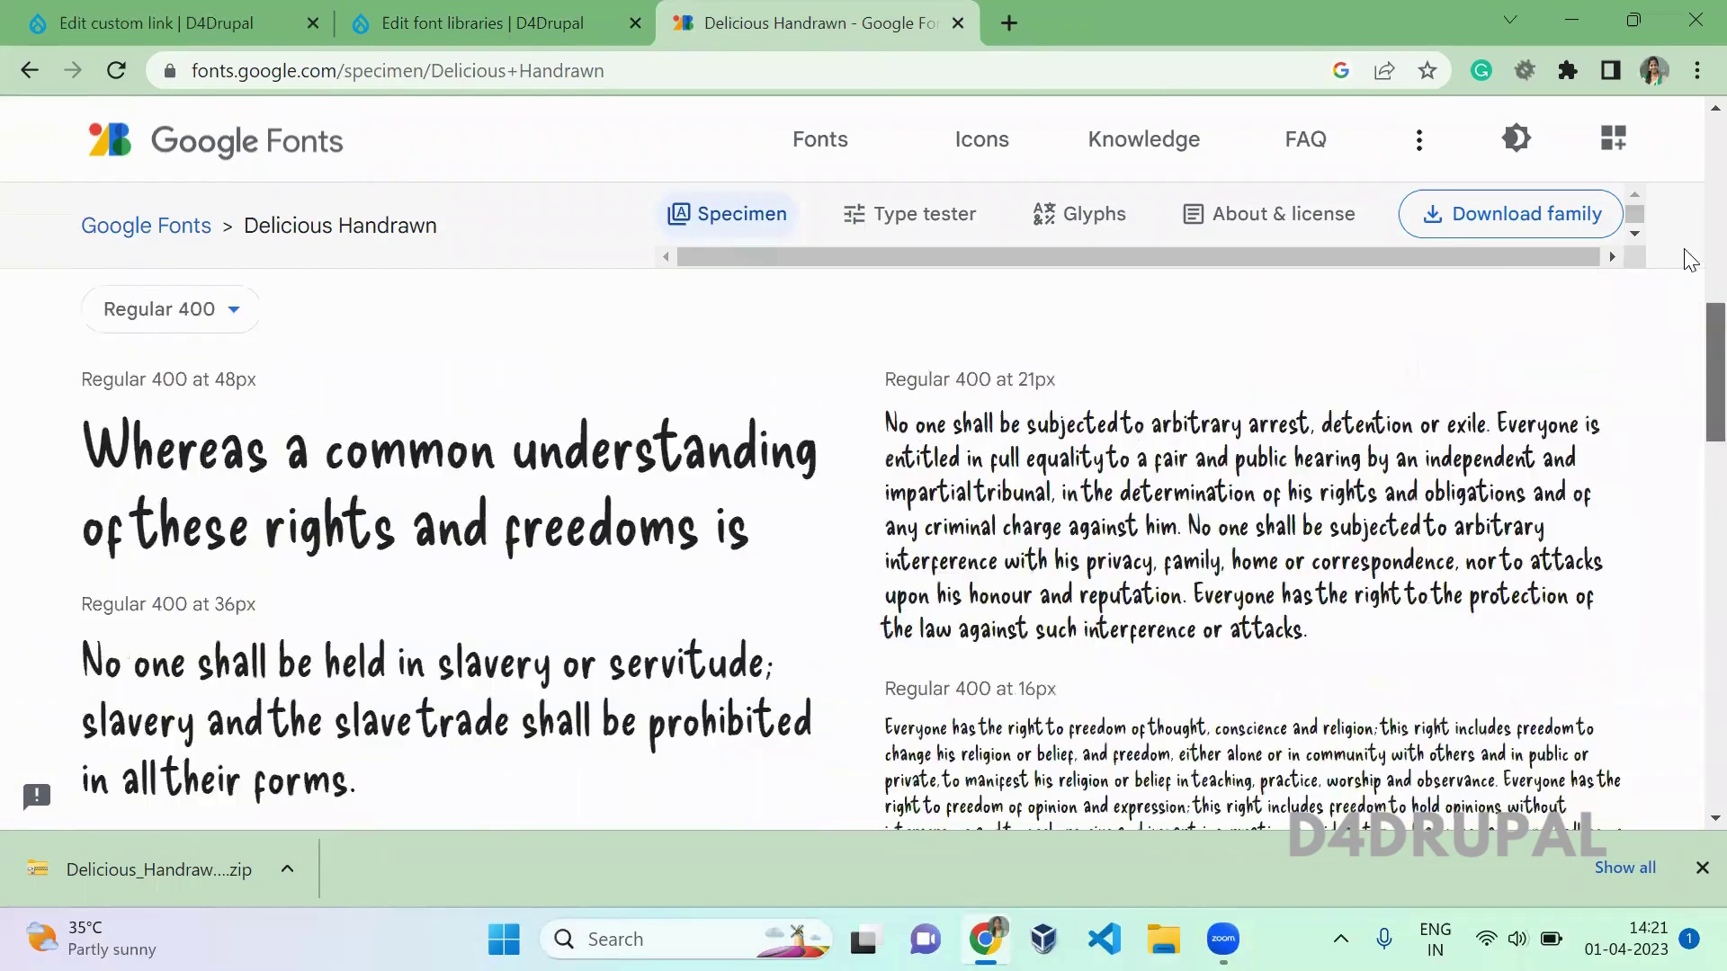
pyautogui.click(1613, 144)
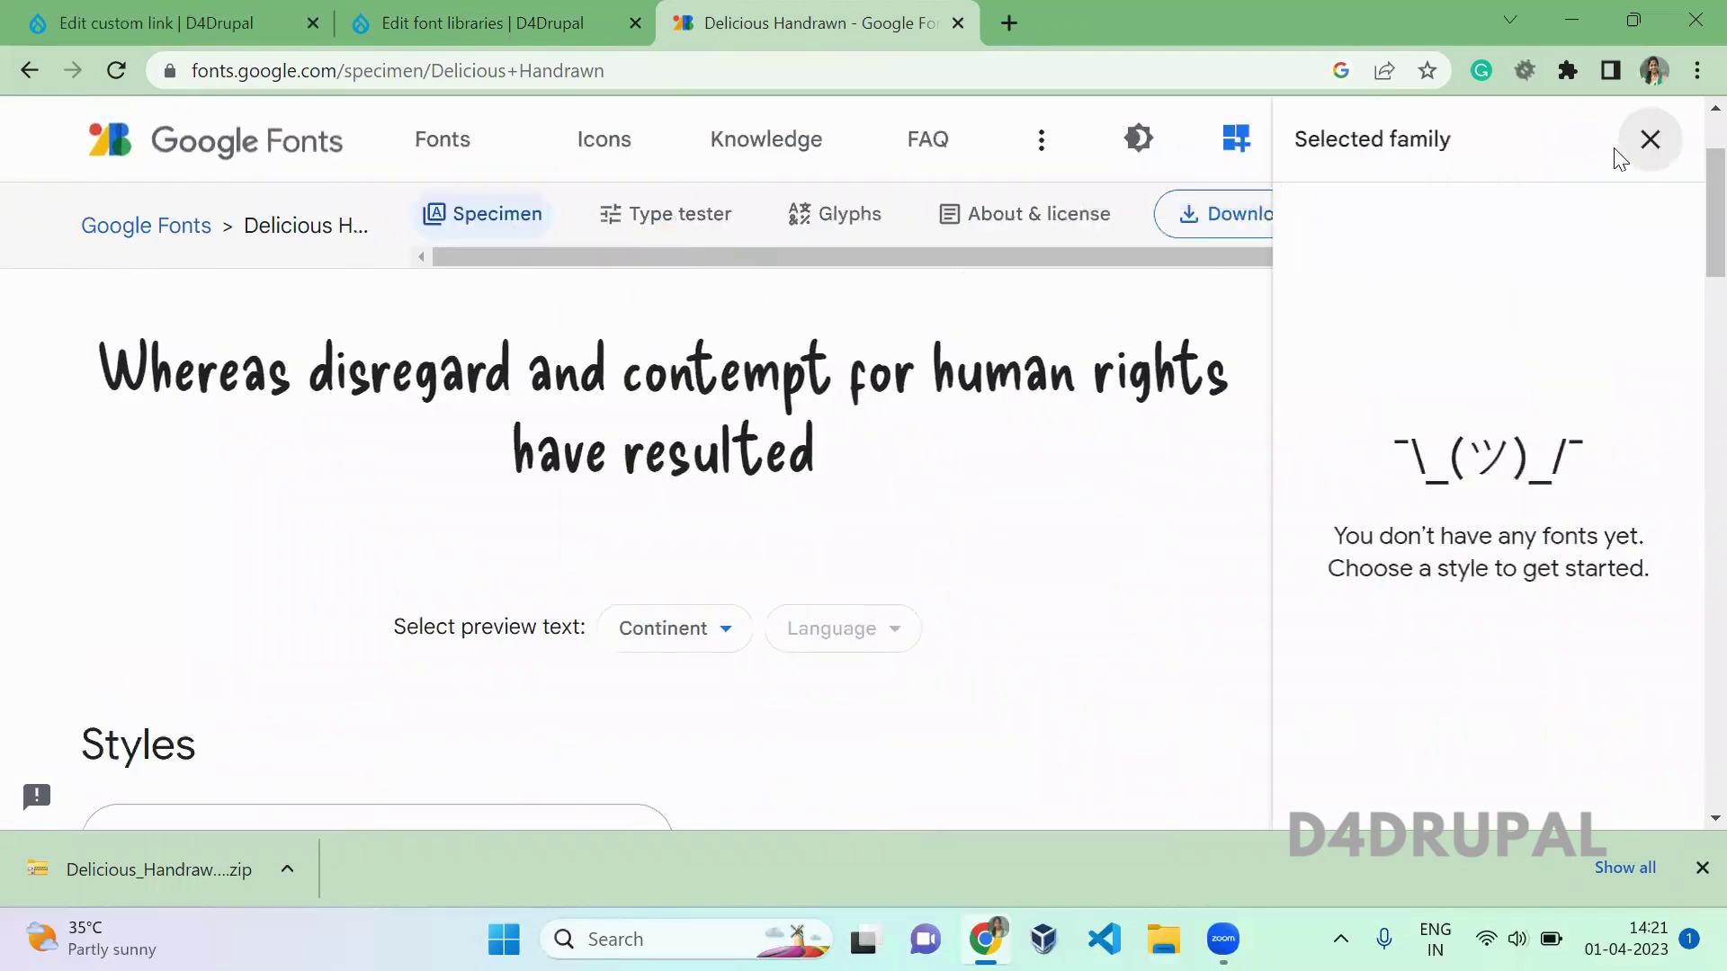
pyautogui.click(1658, 141)
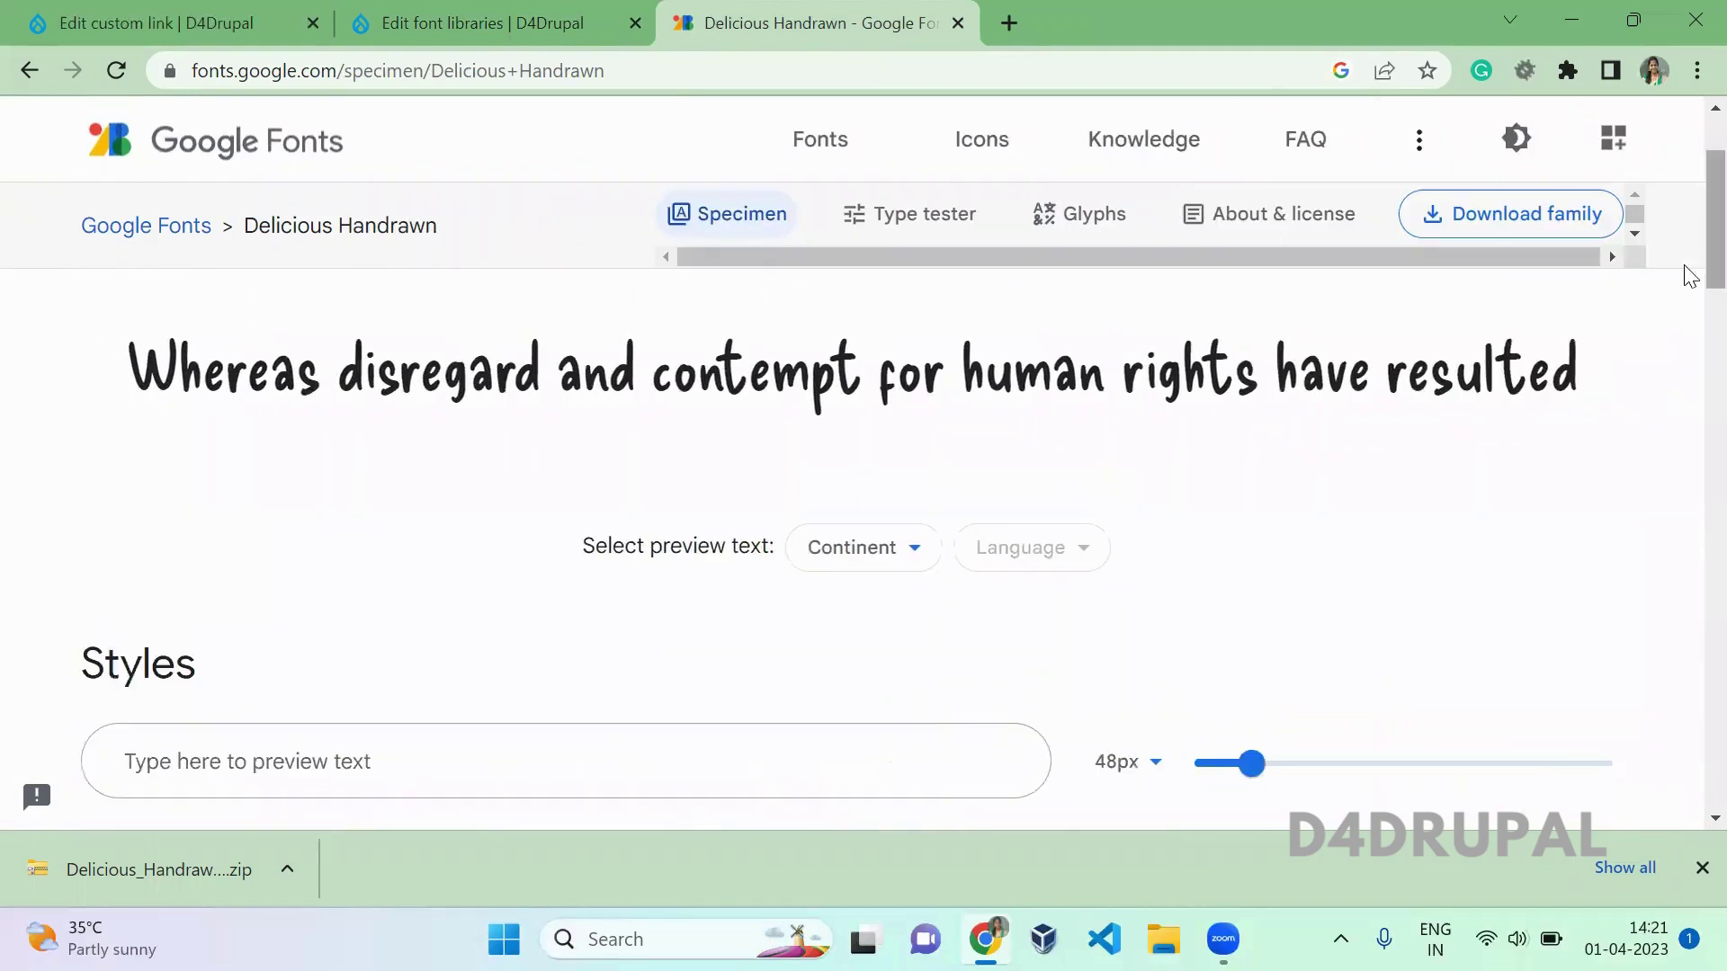
pyautogui.scroll(-6, 1683, 406)
pyautogui.scroll(8, 1685, 270)
pyautogui.scroll(-8, 1685, 378)
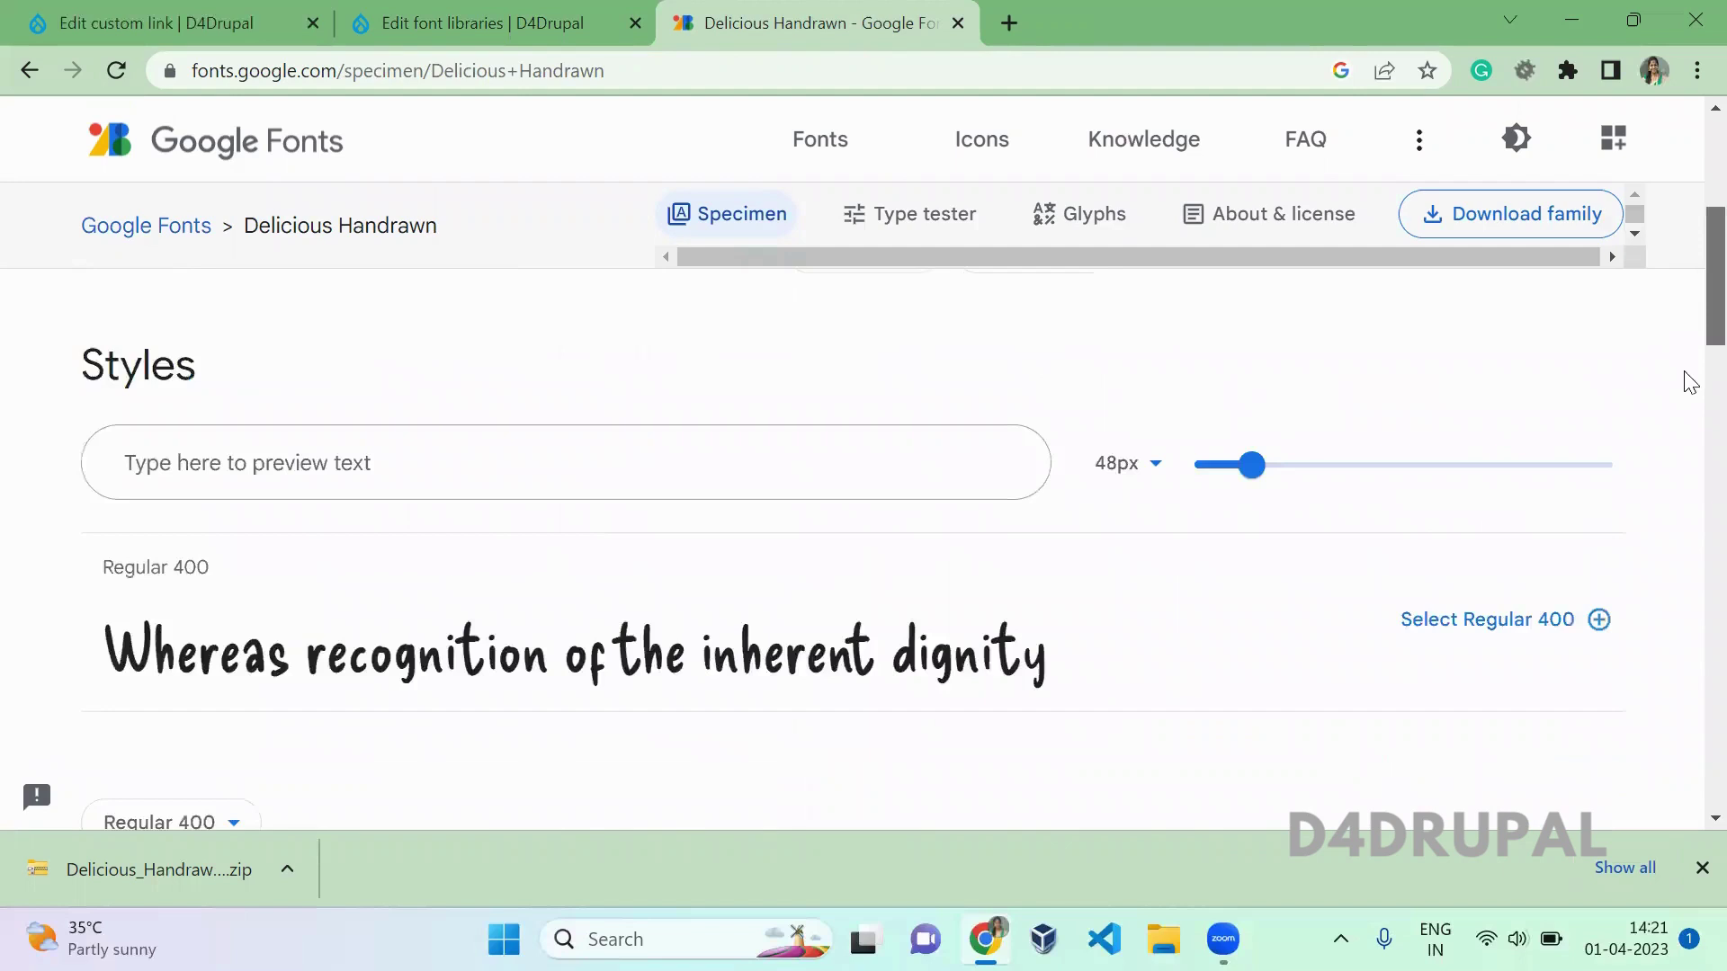
pyautogui.scroll(1, 1689, 385)
pyautogui.click(1598, 342)
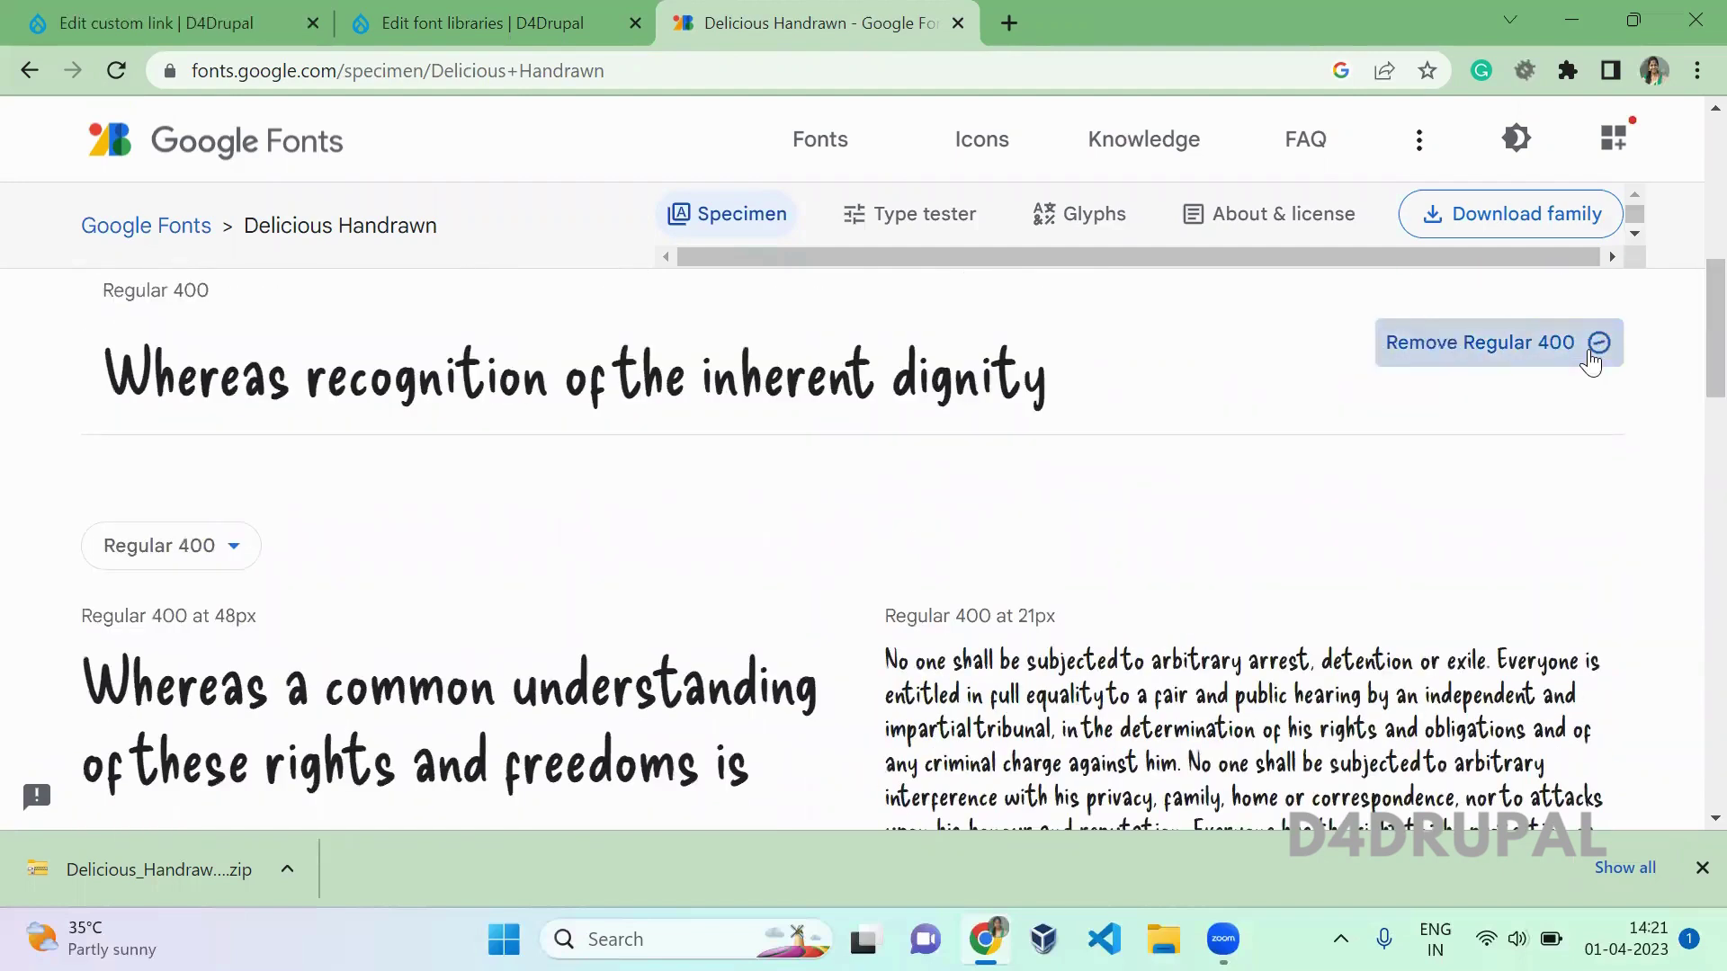
pyautogui.click(1610, 144)
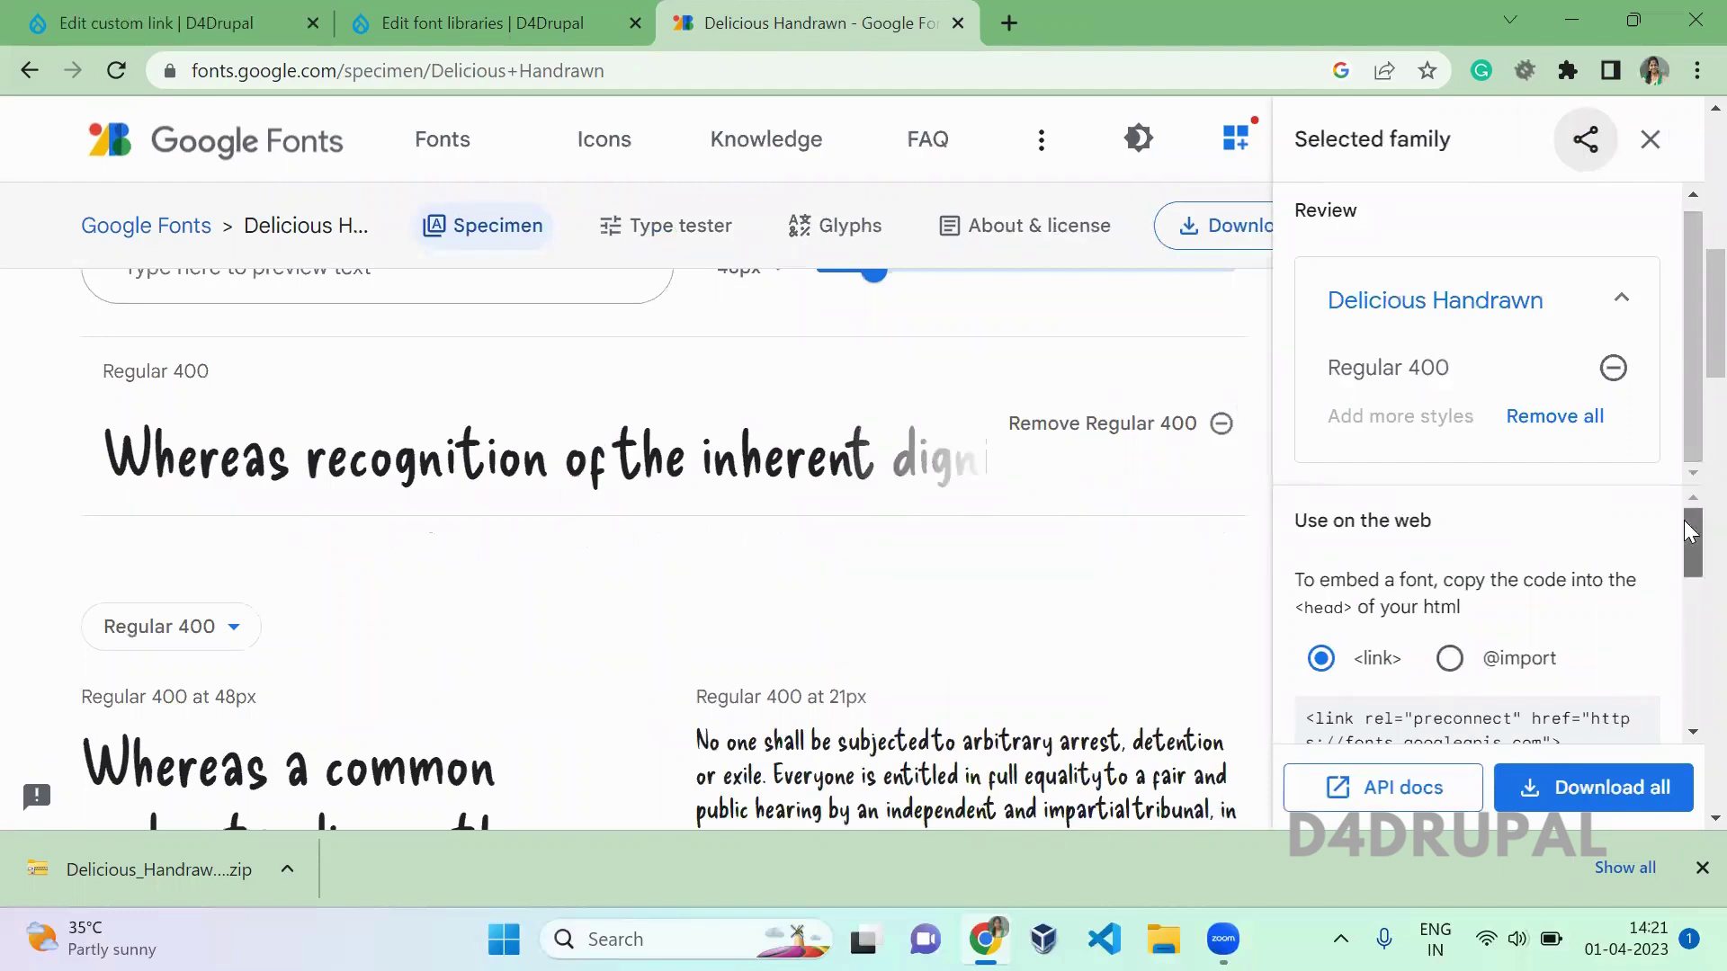
pyautogui.scroll(-2, 1687, 531)
pyautogui.scroll(1, 1489, 565)
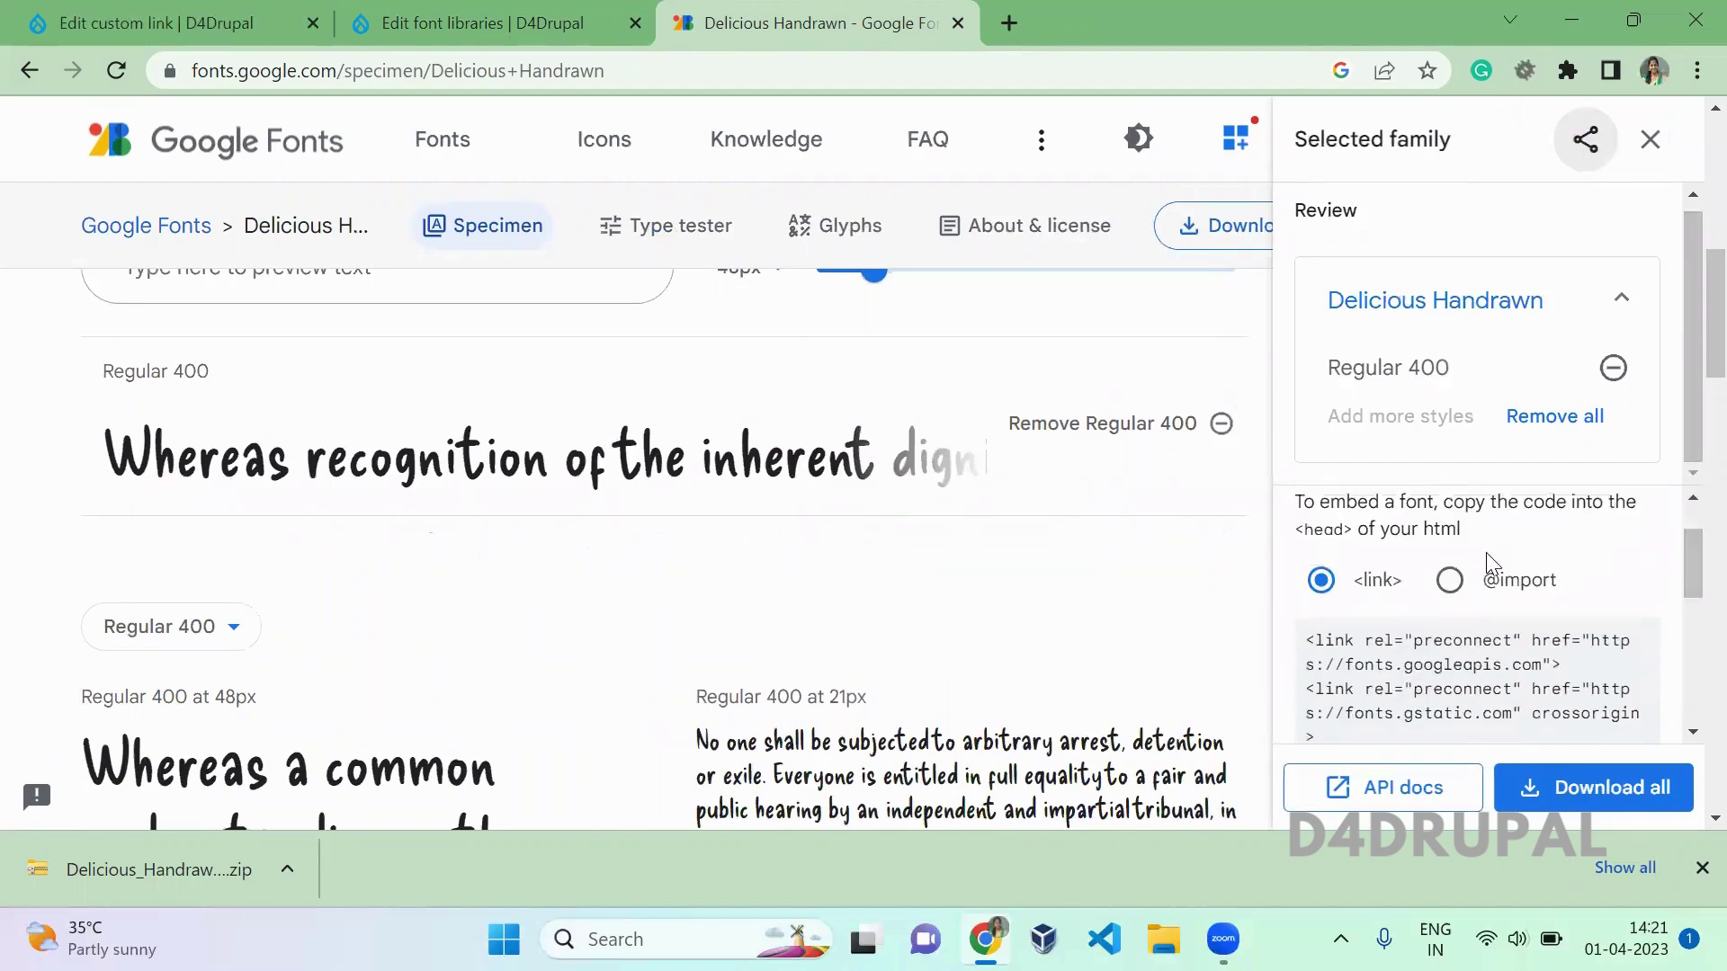
pyautogui.click(1450, 580)
pyautogui.scroll(-5, 1689, 594)
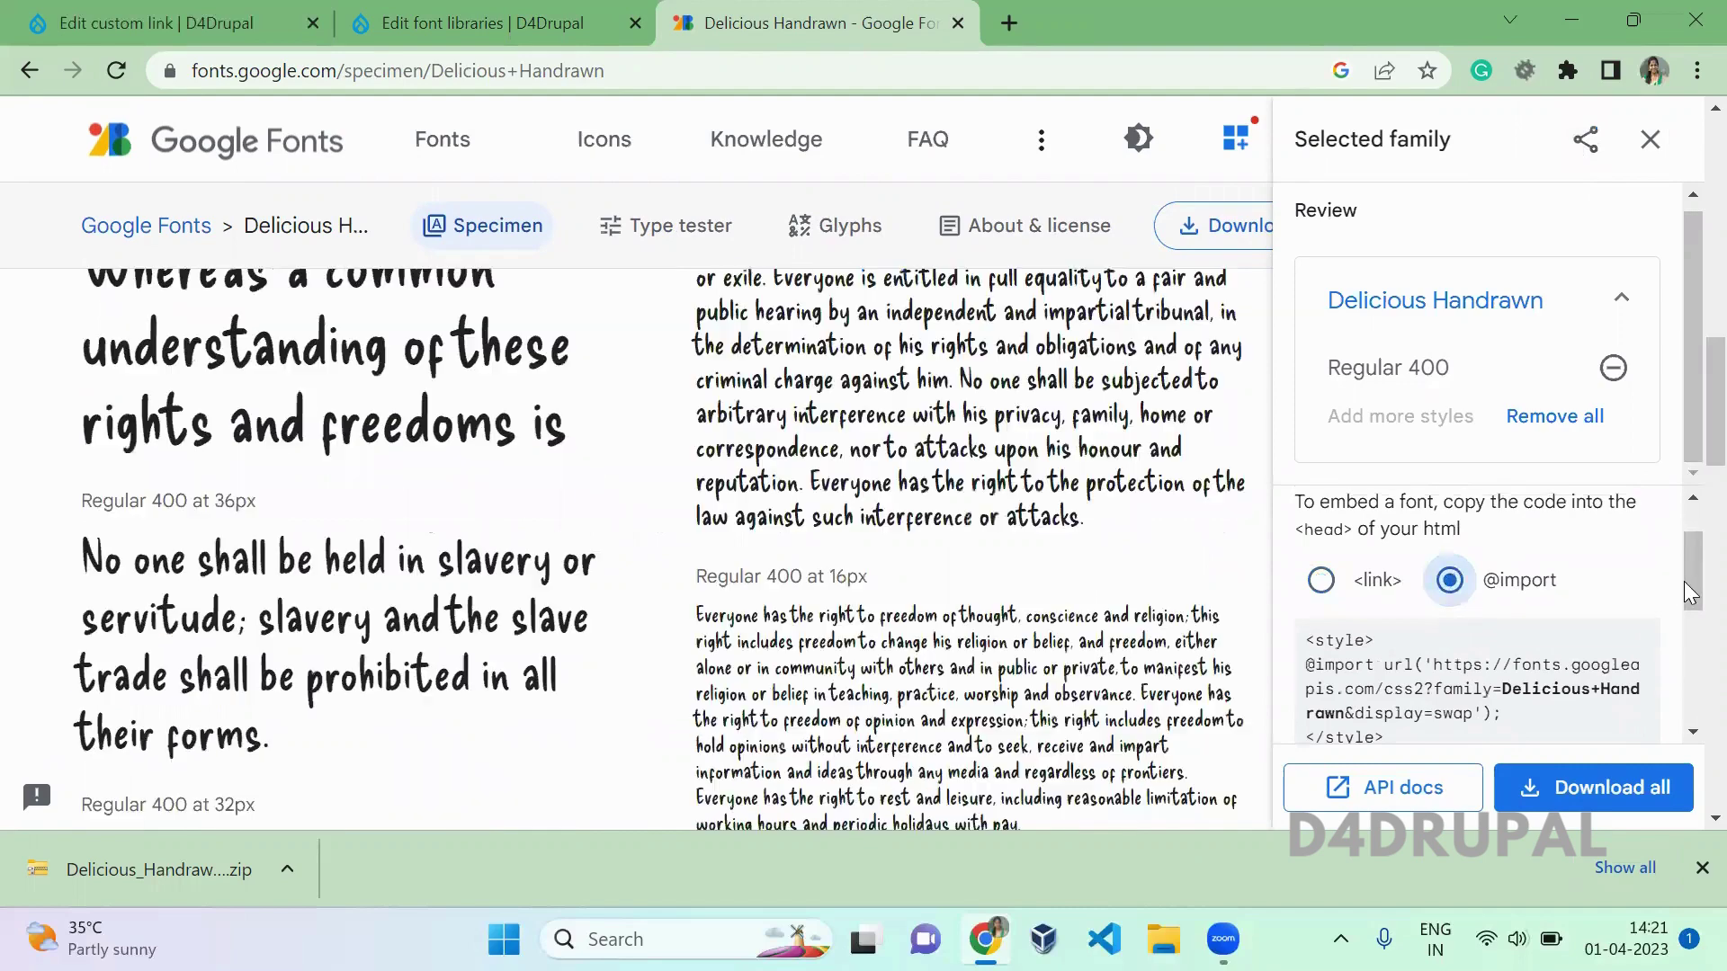
pyautogui.scroll(-5, 1690, 627)
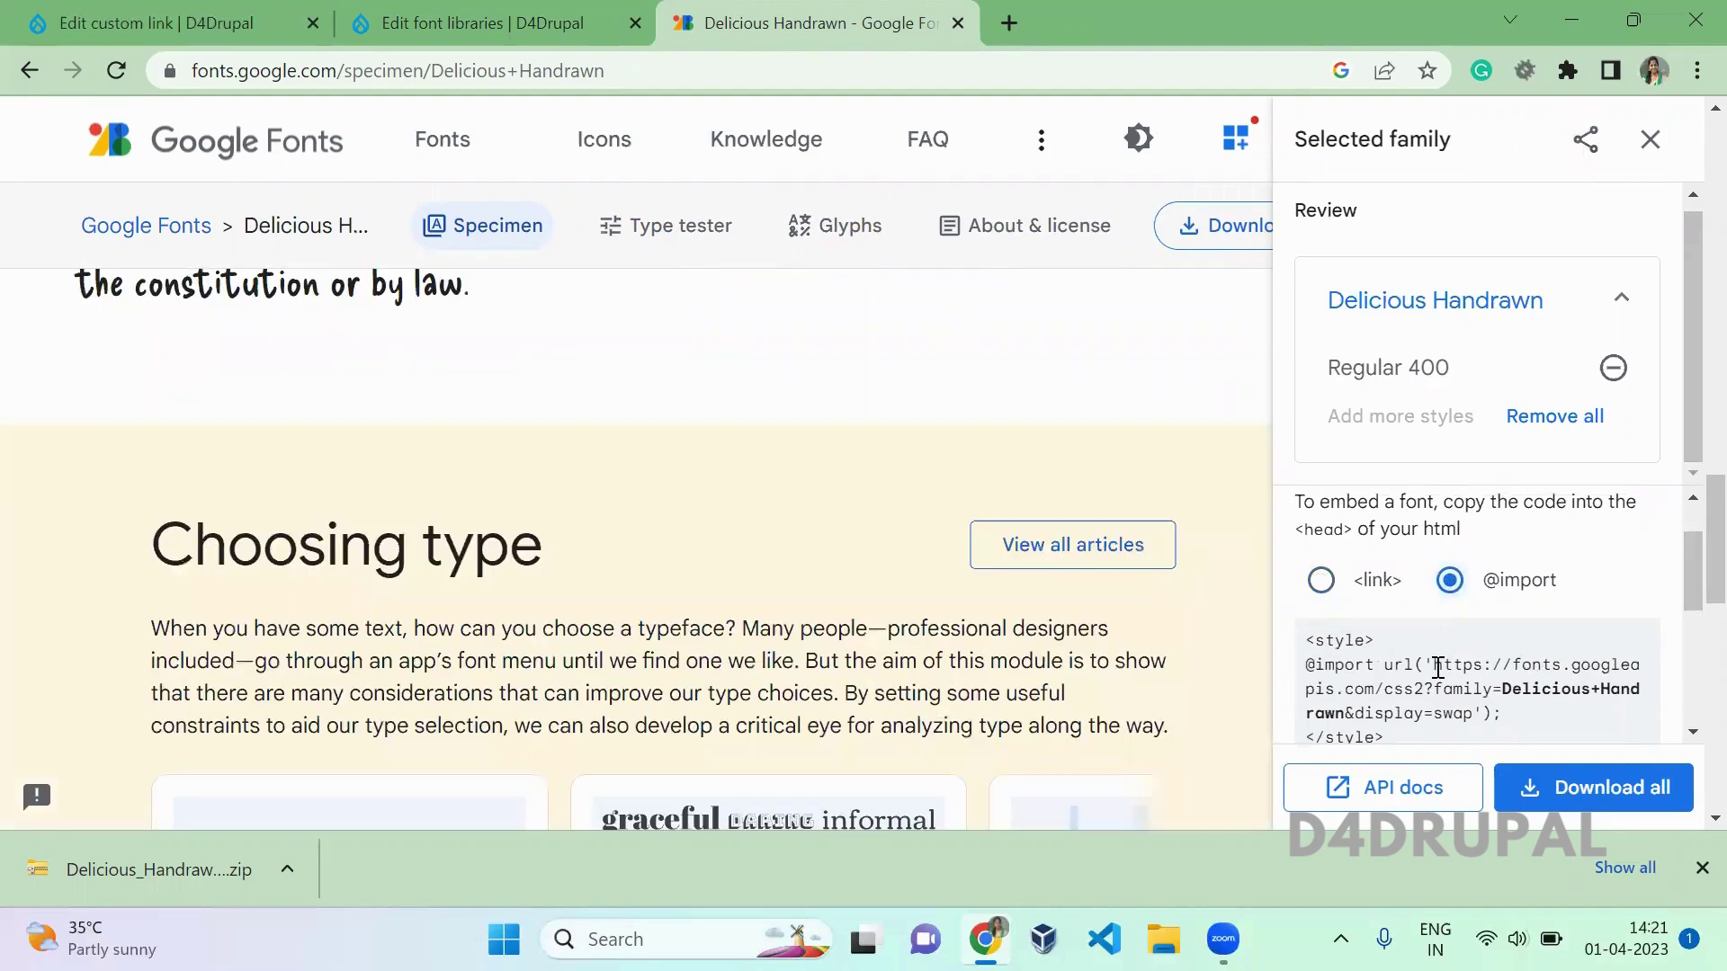
pyautogui.moveTo(1435, 664); pyautogui.dragTo(1465, 712)
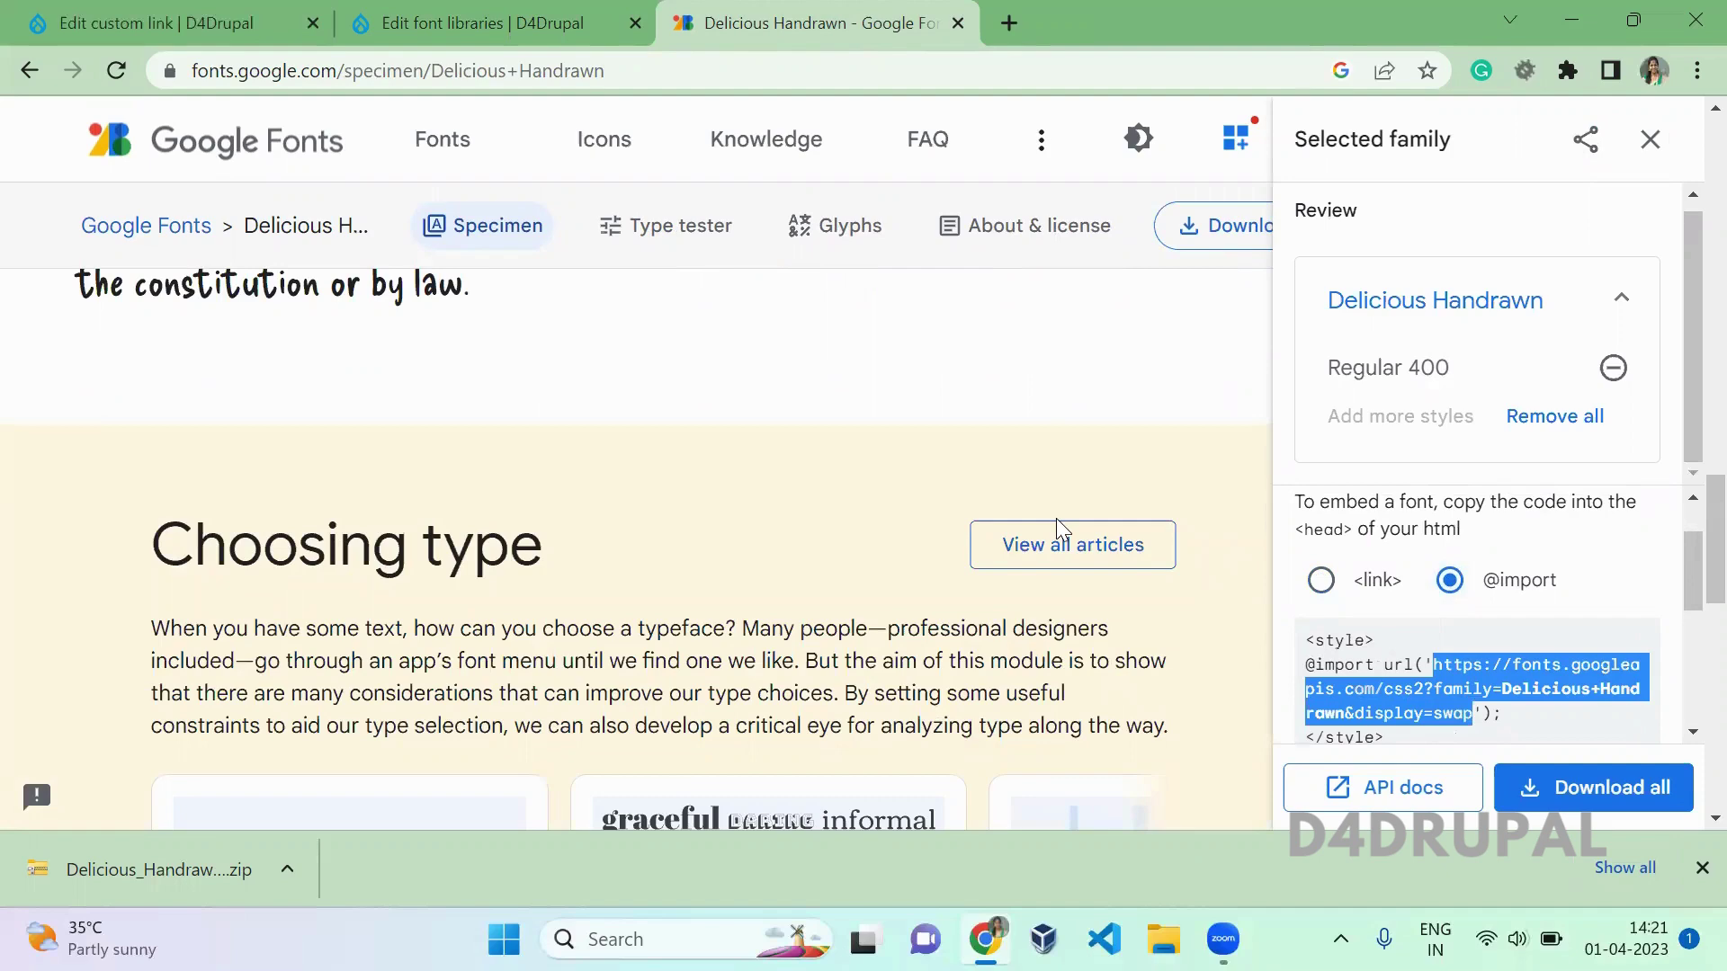
# Step: Add a new uploaded font row and upload the Delicious_Handrawn zip file
pyautogui.click(466, 22)
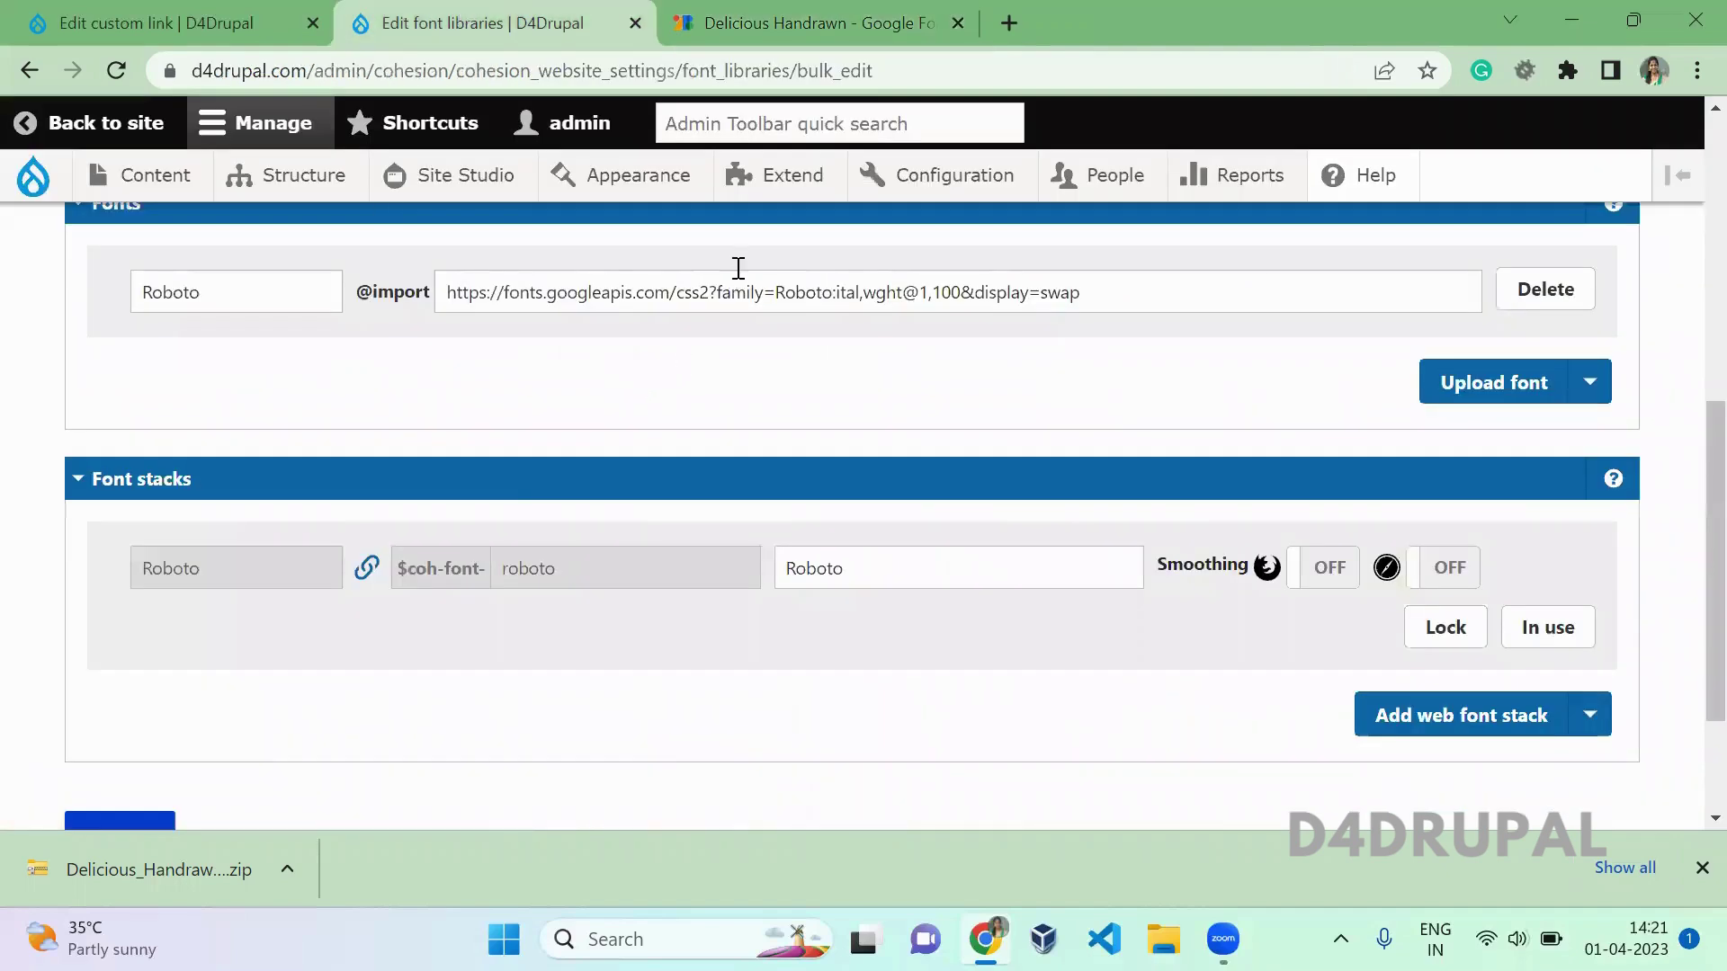
pyautogui.doubleClick(689, 292)
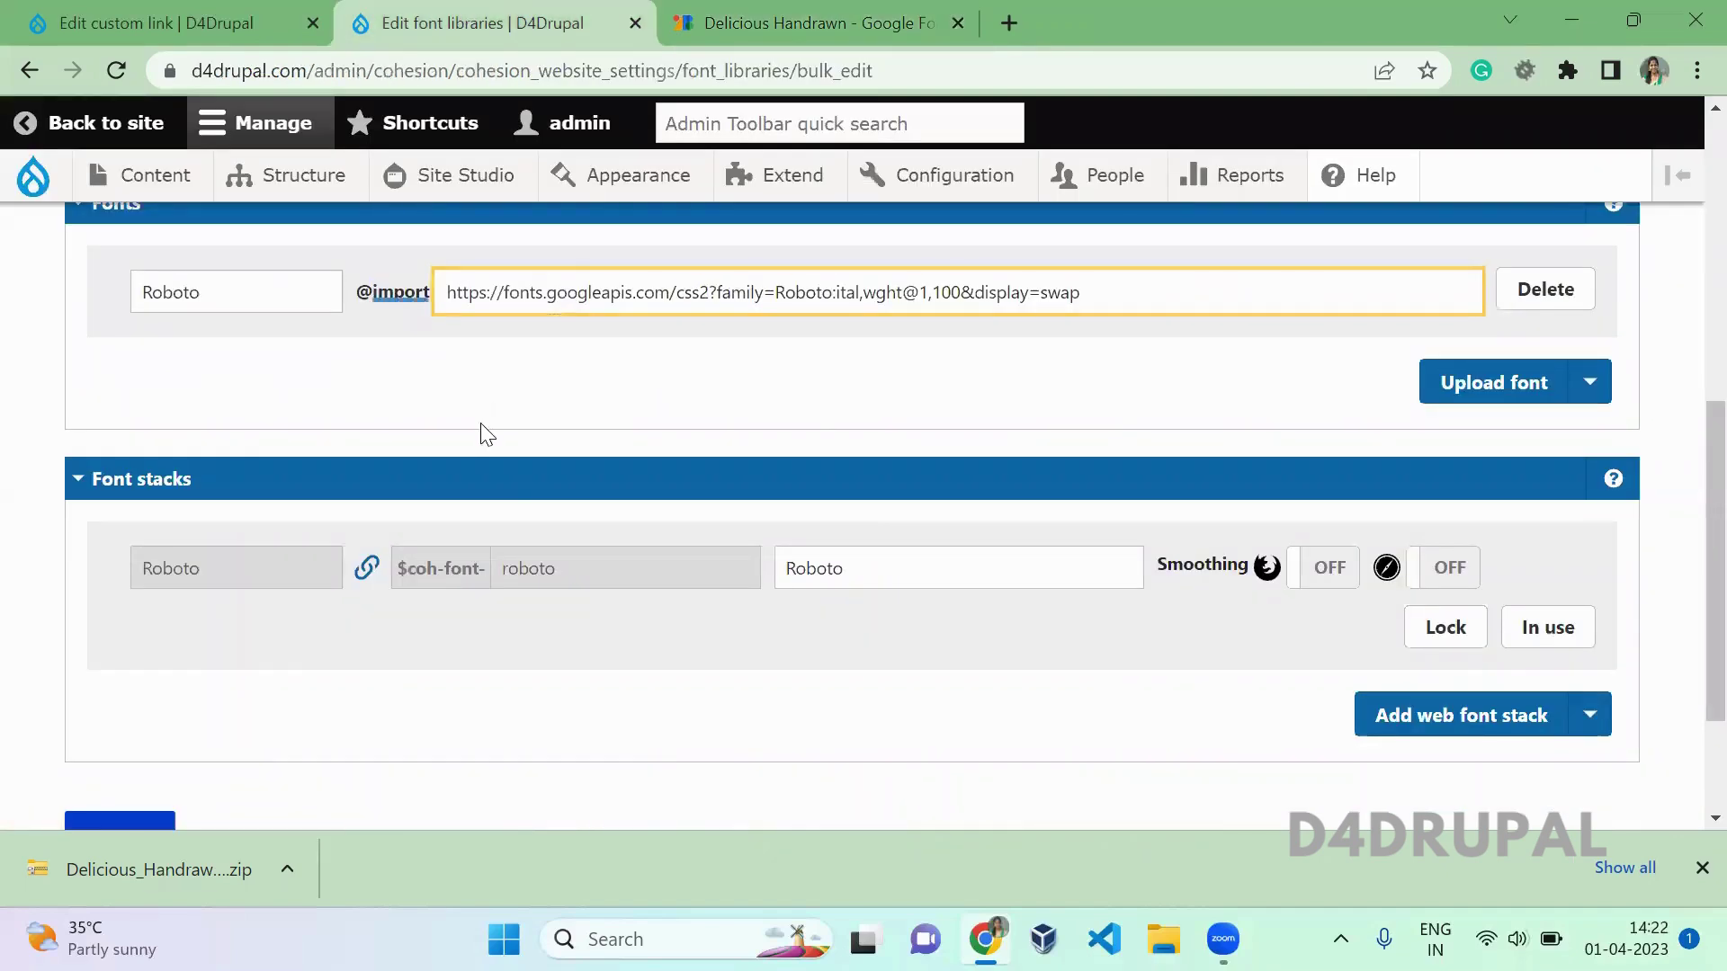
pyautogui.click(486, 435)
pyautogui.click(1481, 385)
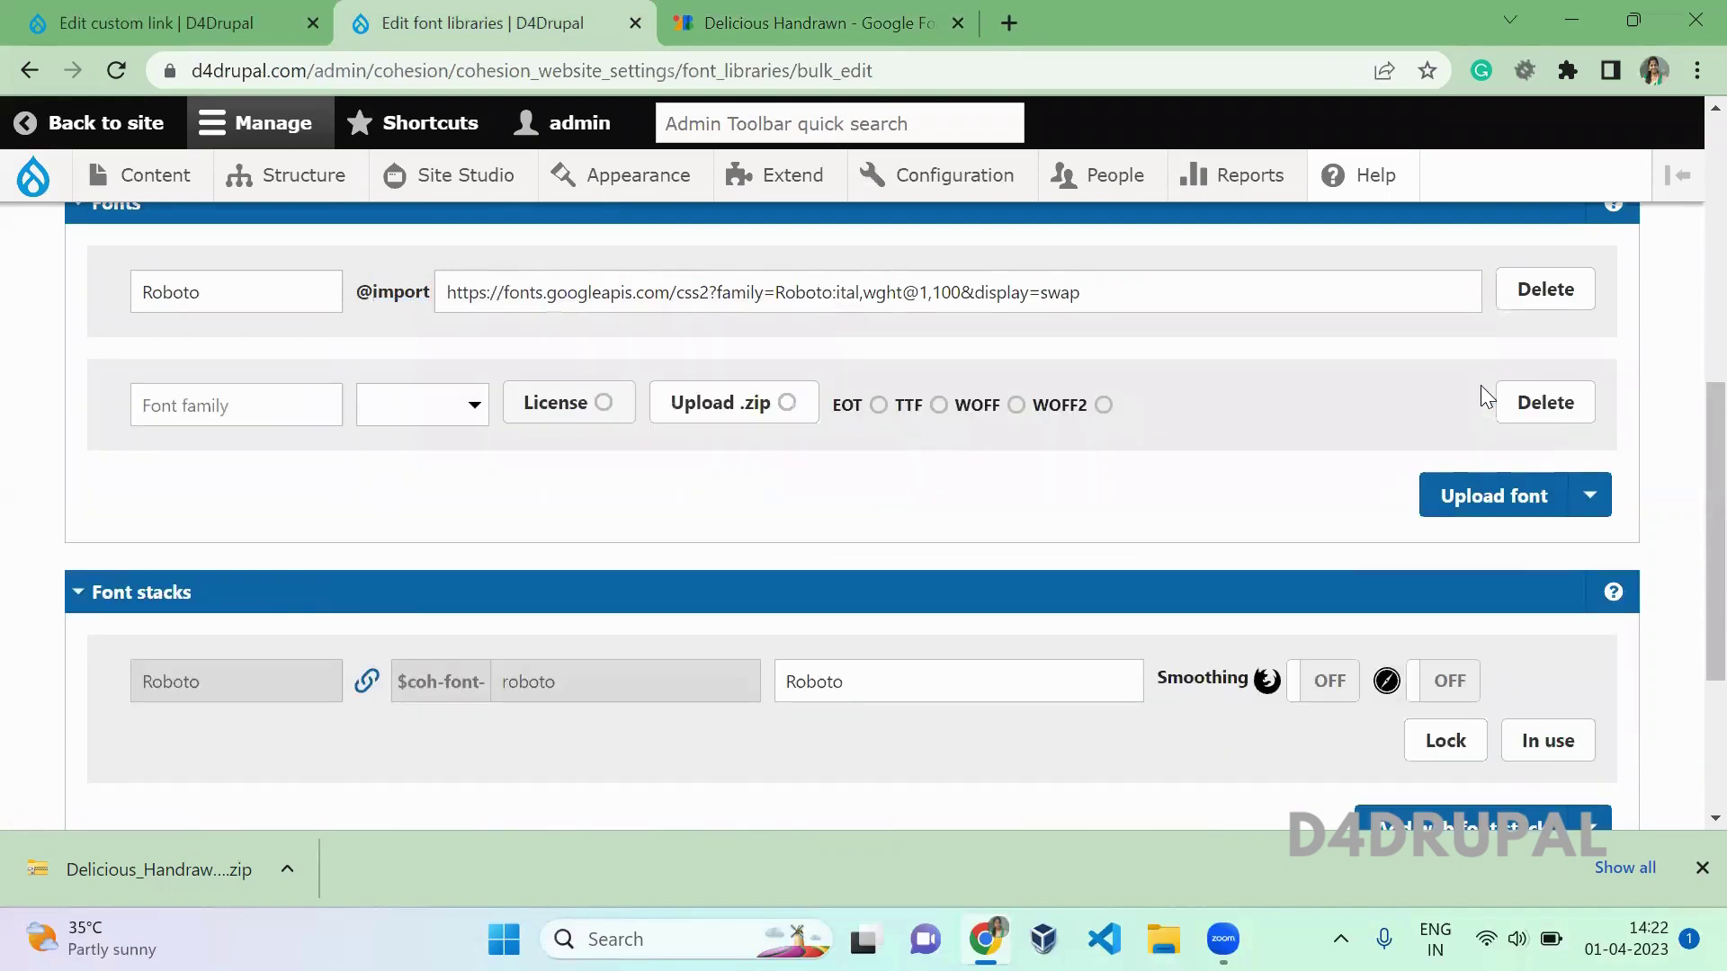
pyautogui.click(805, 414)
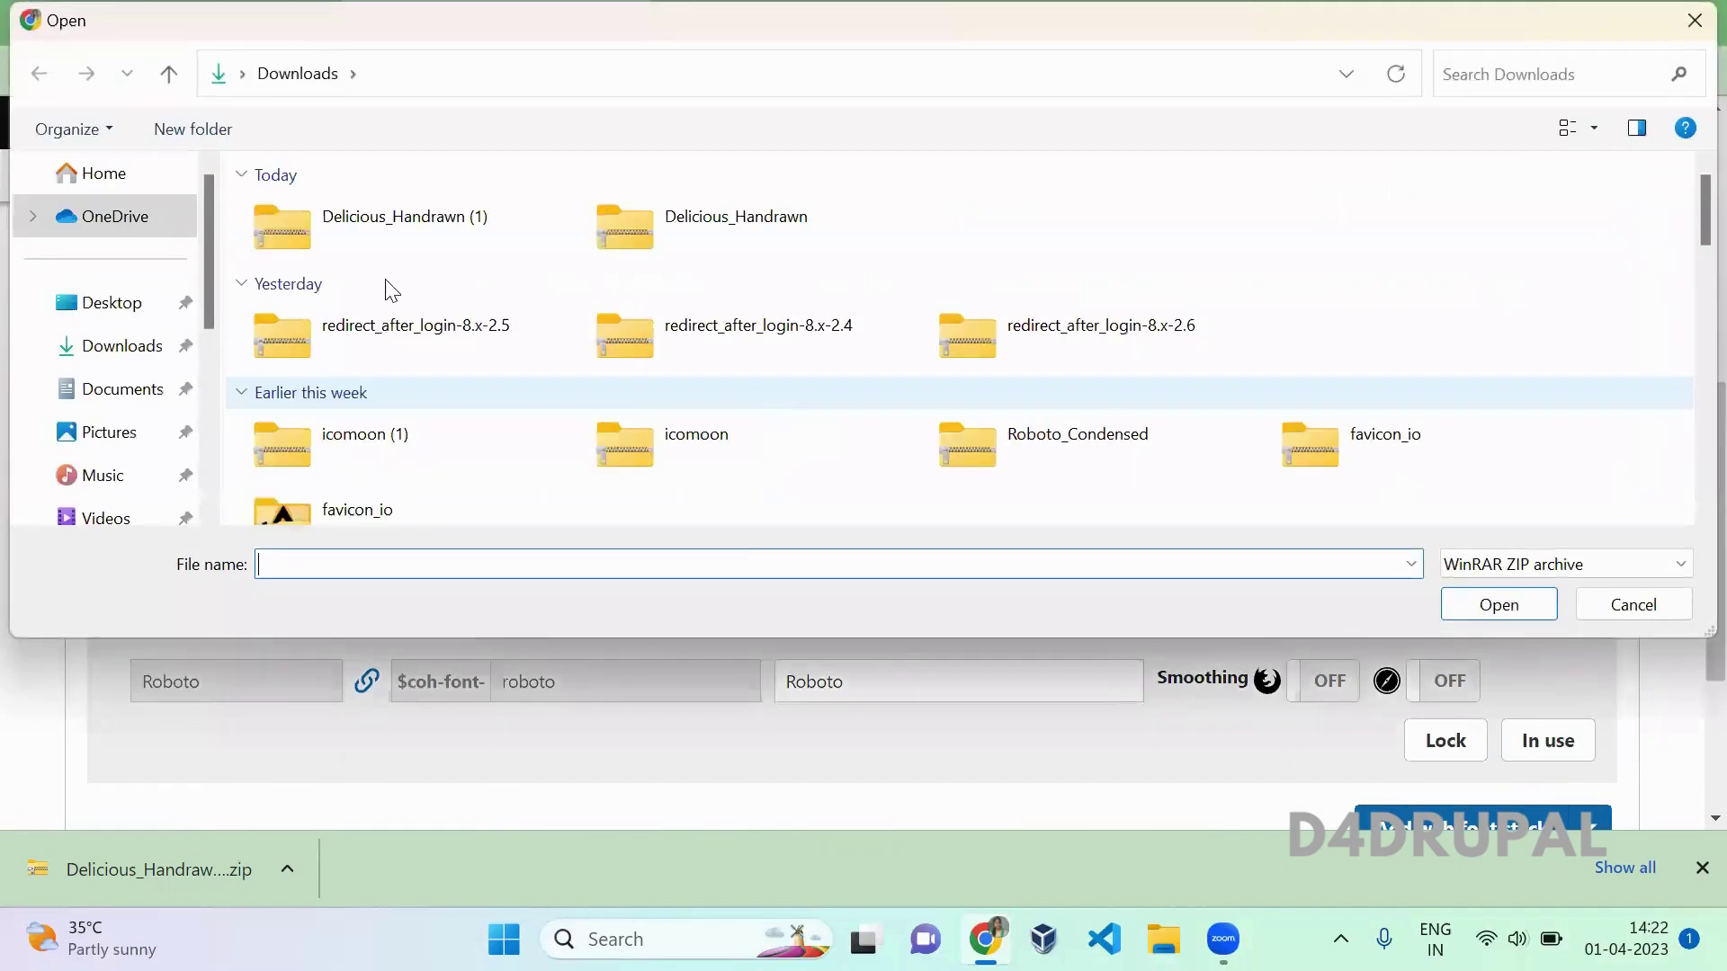
pyautogui.doubleClick(423, 237)
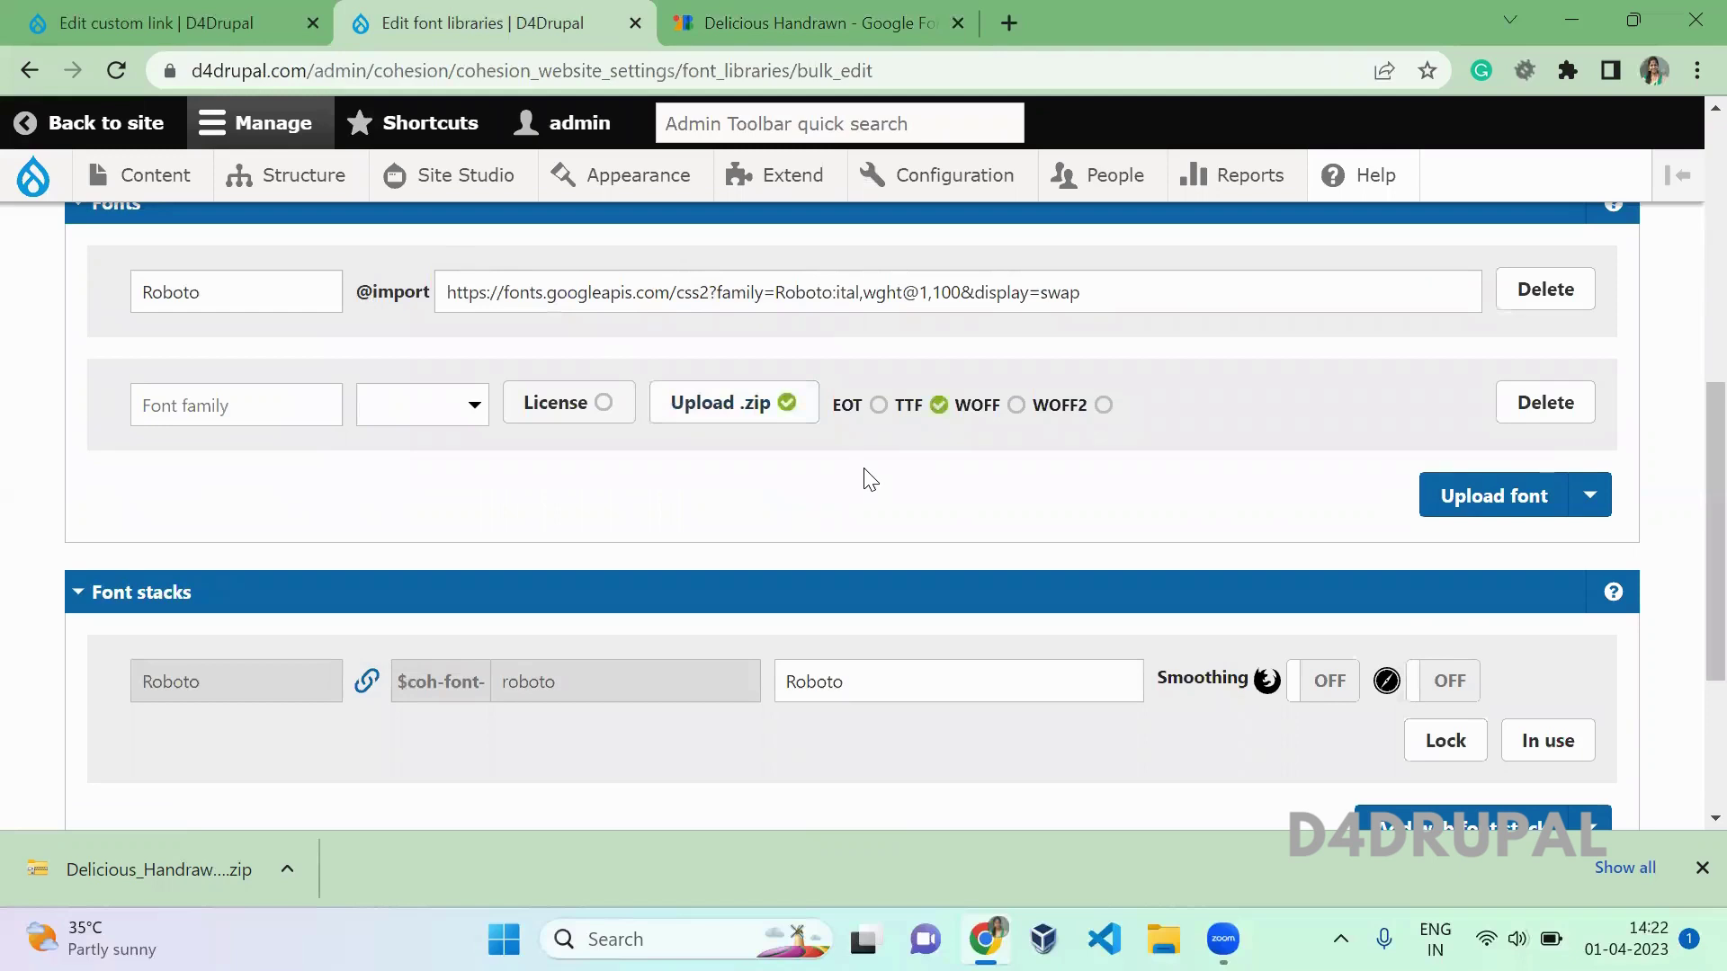
# Step: Name the uploaded font family Delicious-Handrawn
pyautogui.click(203, 406)
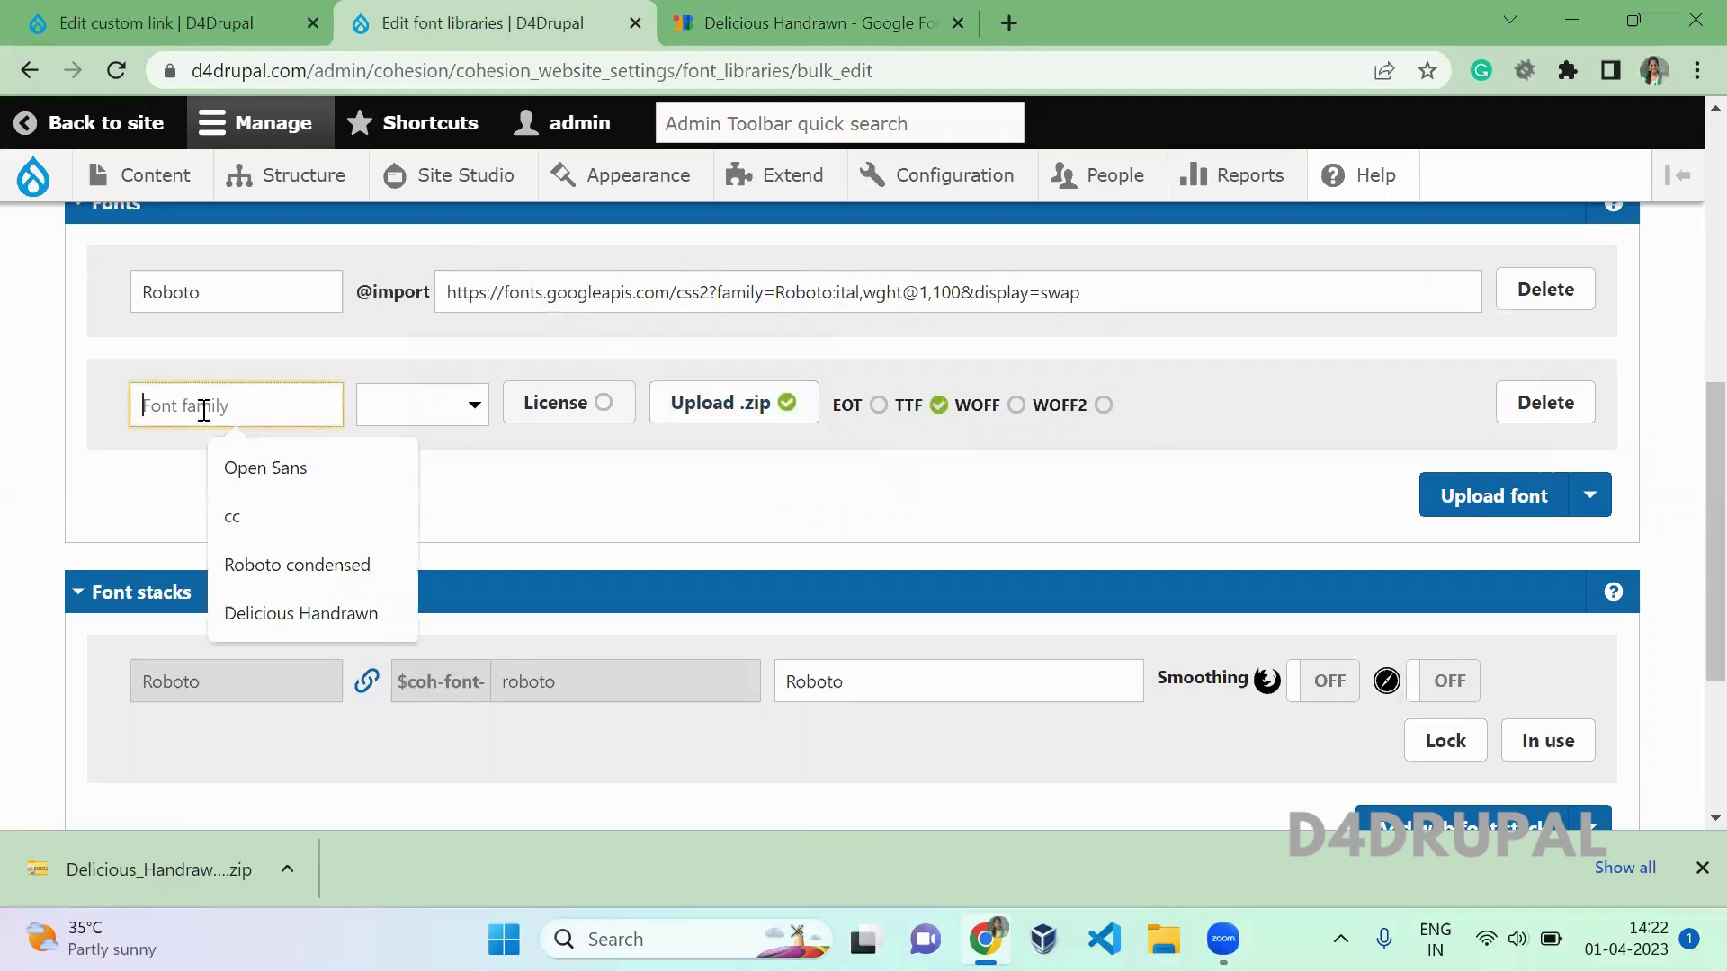
pyautogui.click(286, 611)
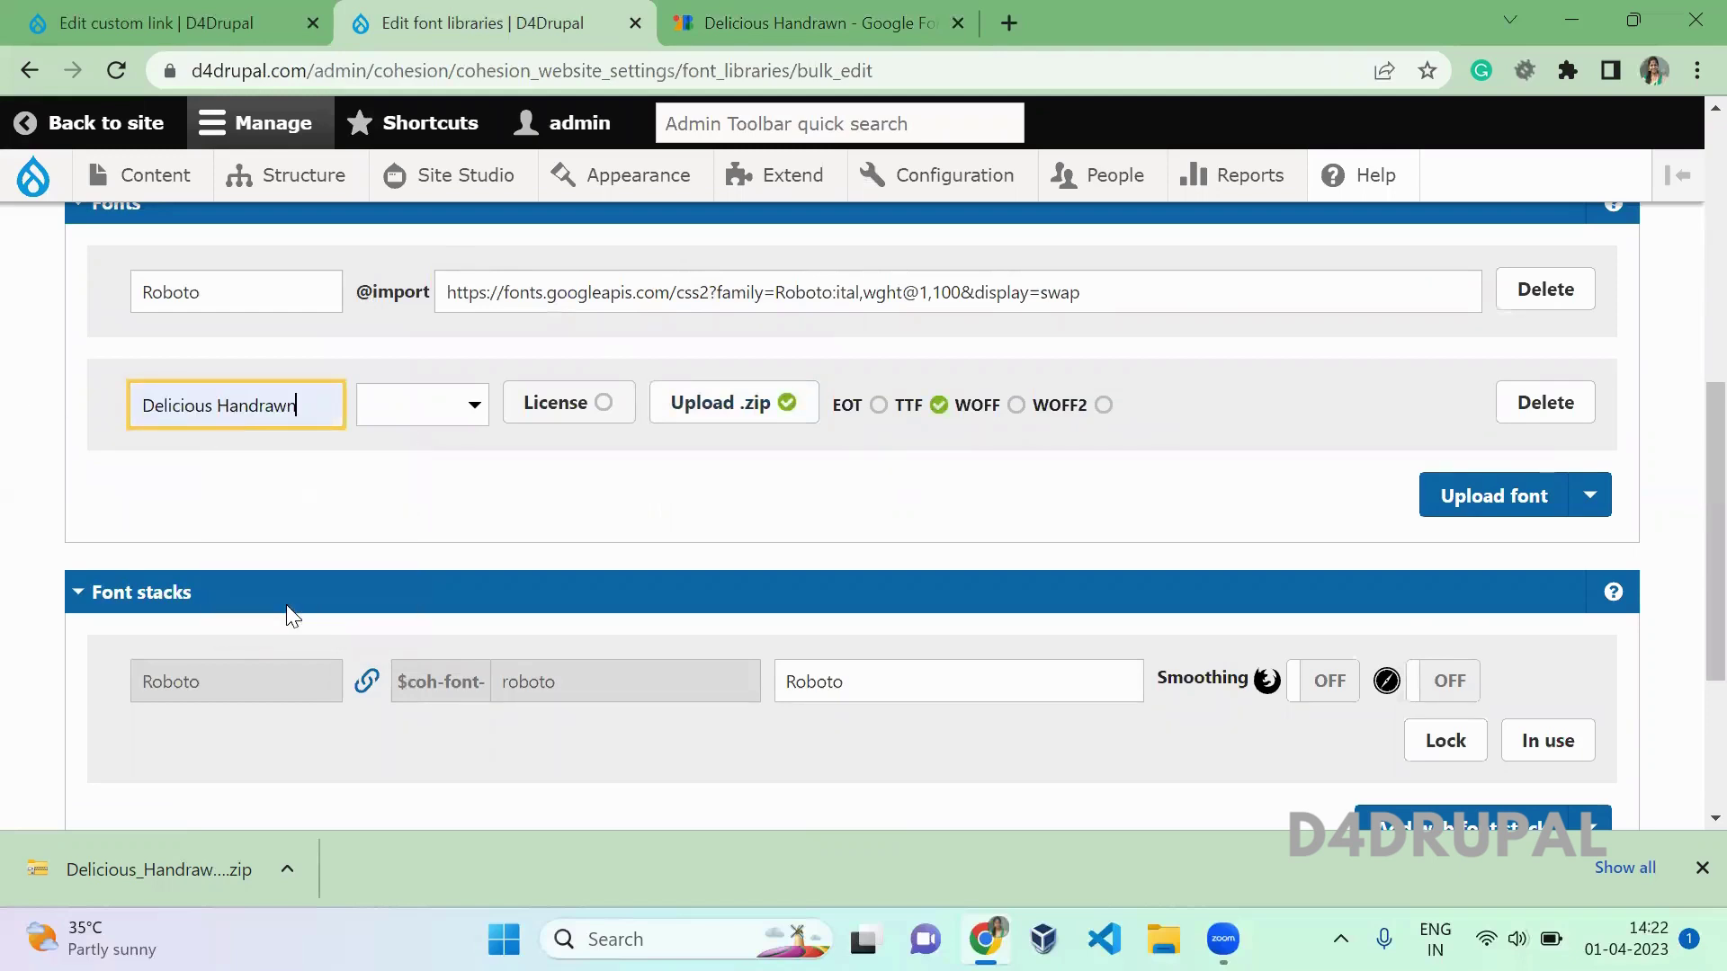
pyautogui.doubleClick(218, 412)
pyautogui.click(218, 414)
pyautogui.tripleClick(218, 417)
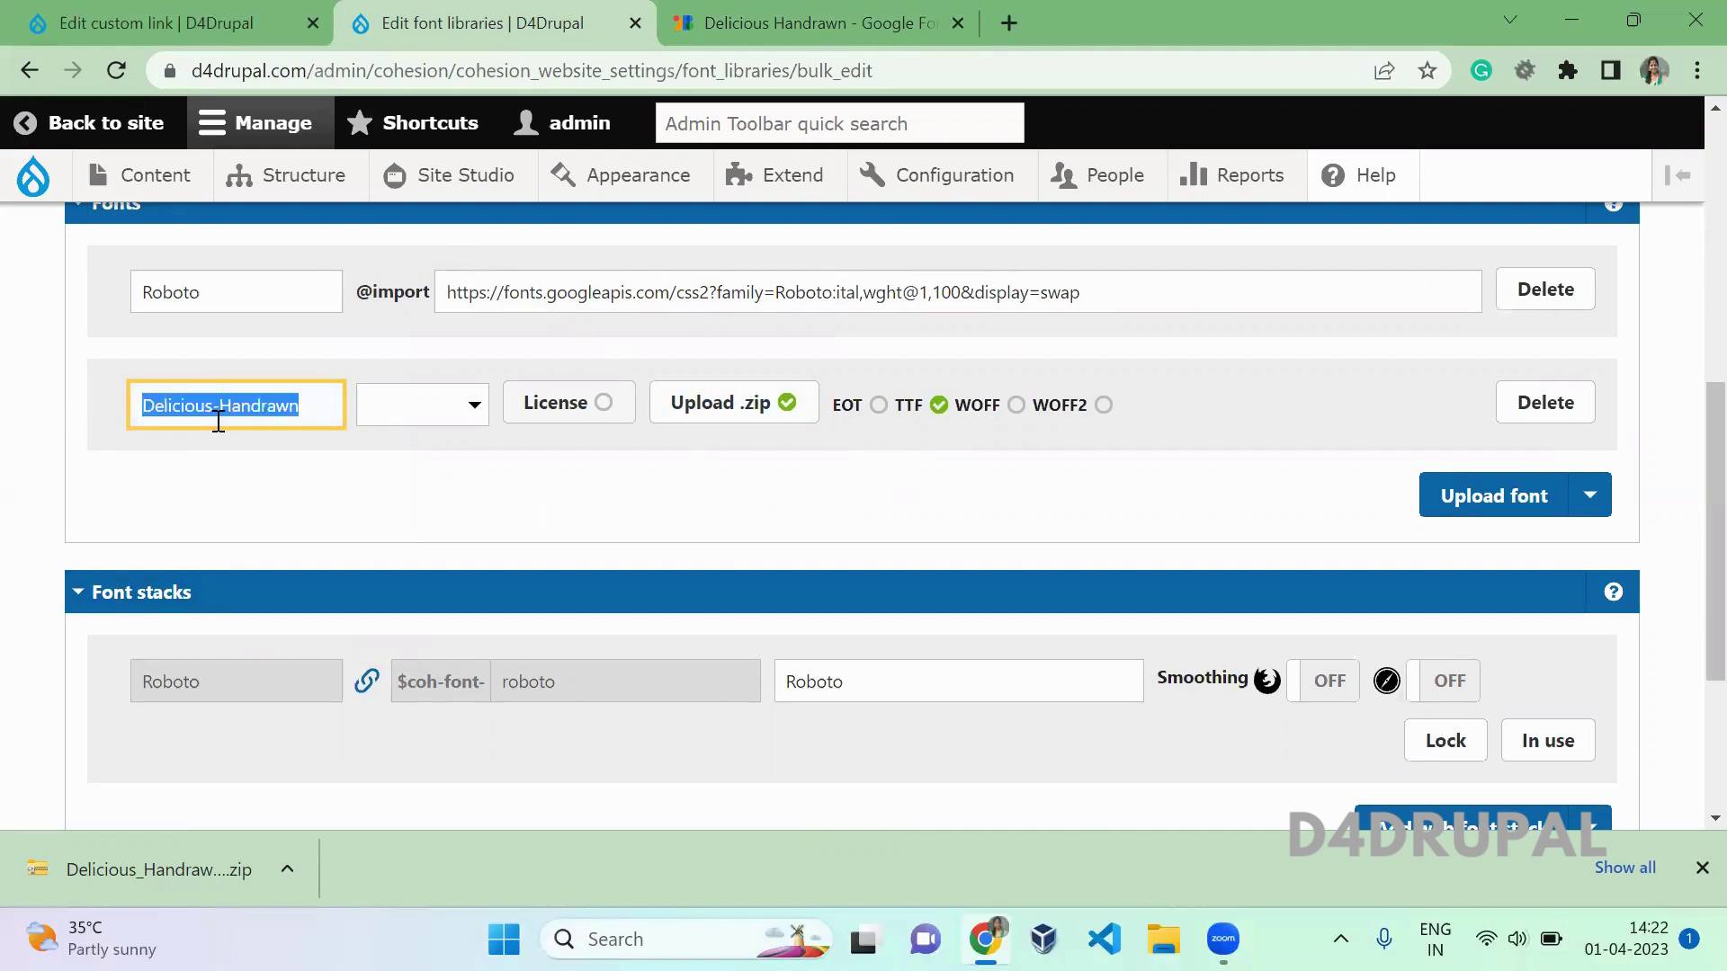
pyautogui.click(589, 546)
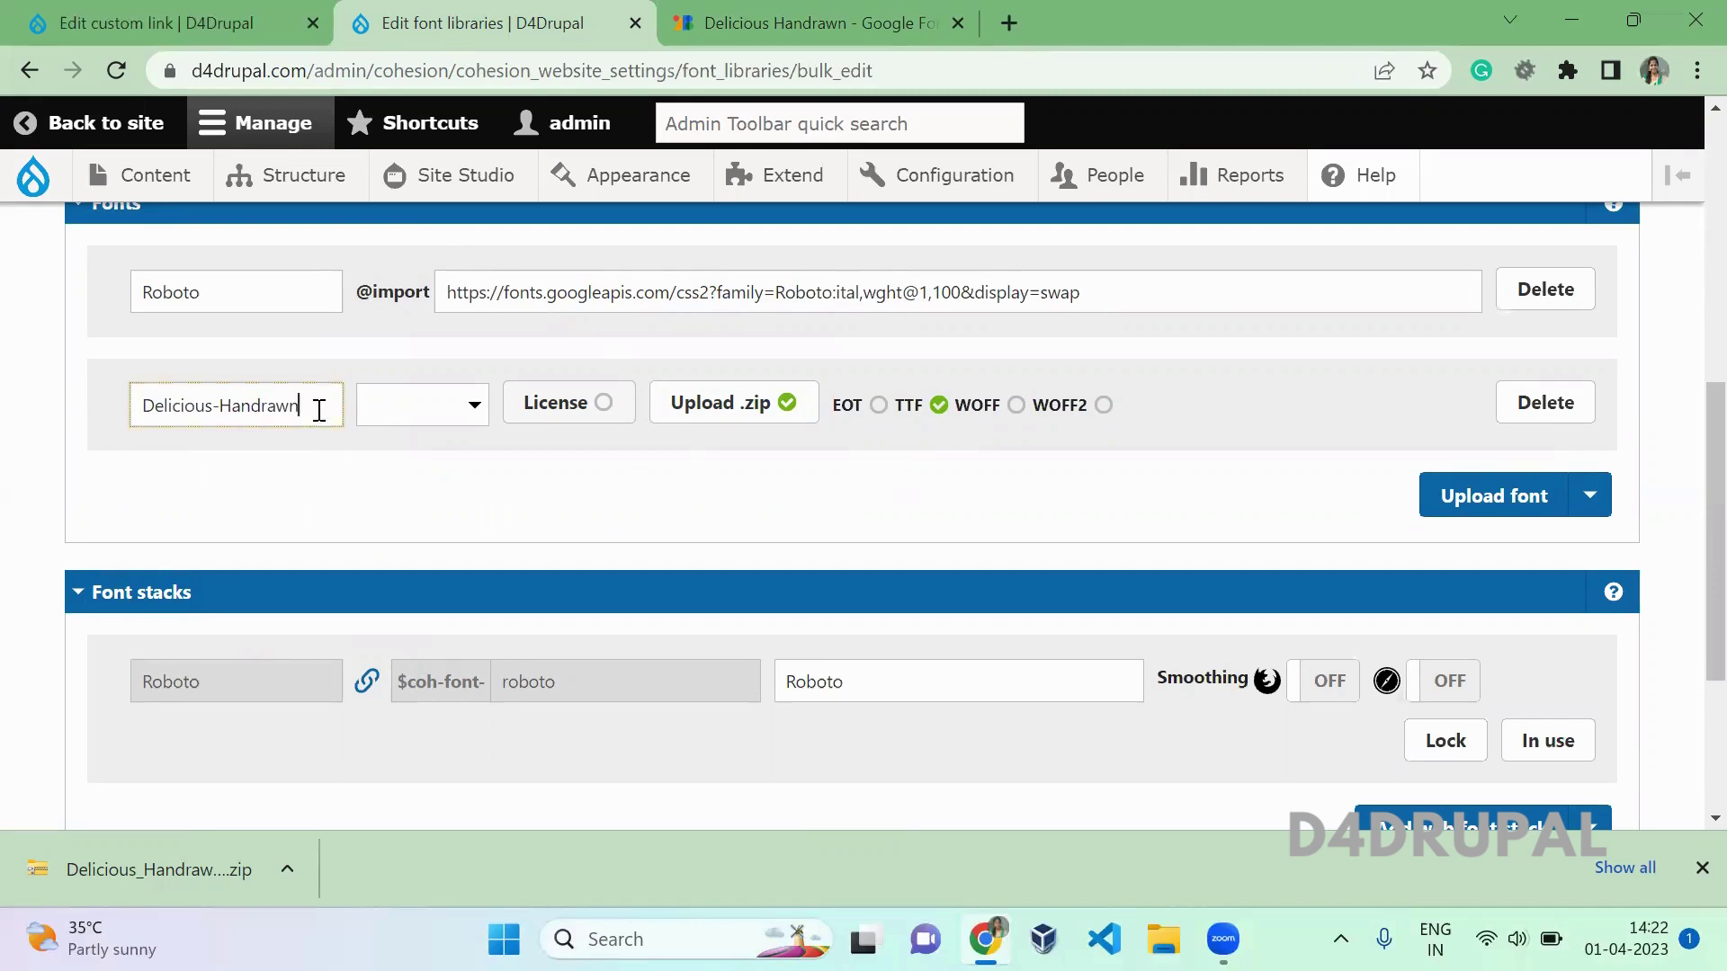
pyautogui.moveTo(320, 404); pyautogui.dragTo(49, 410)
pyautogui.hotkey('ctrl', 'c')
pyautogui.click(407, 484)
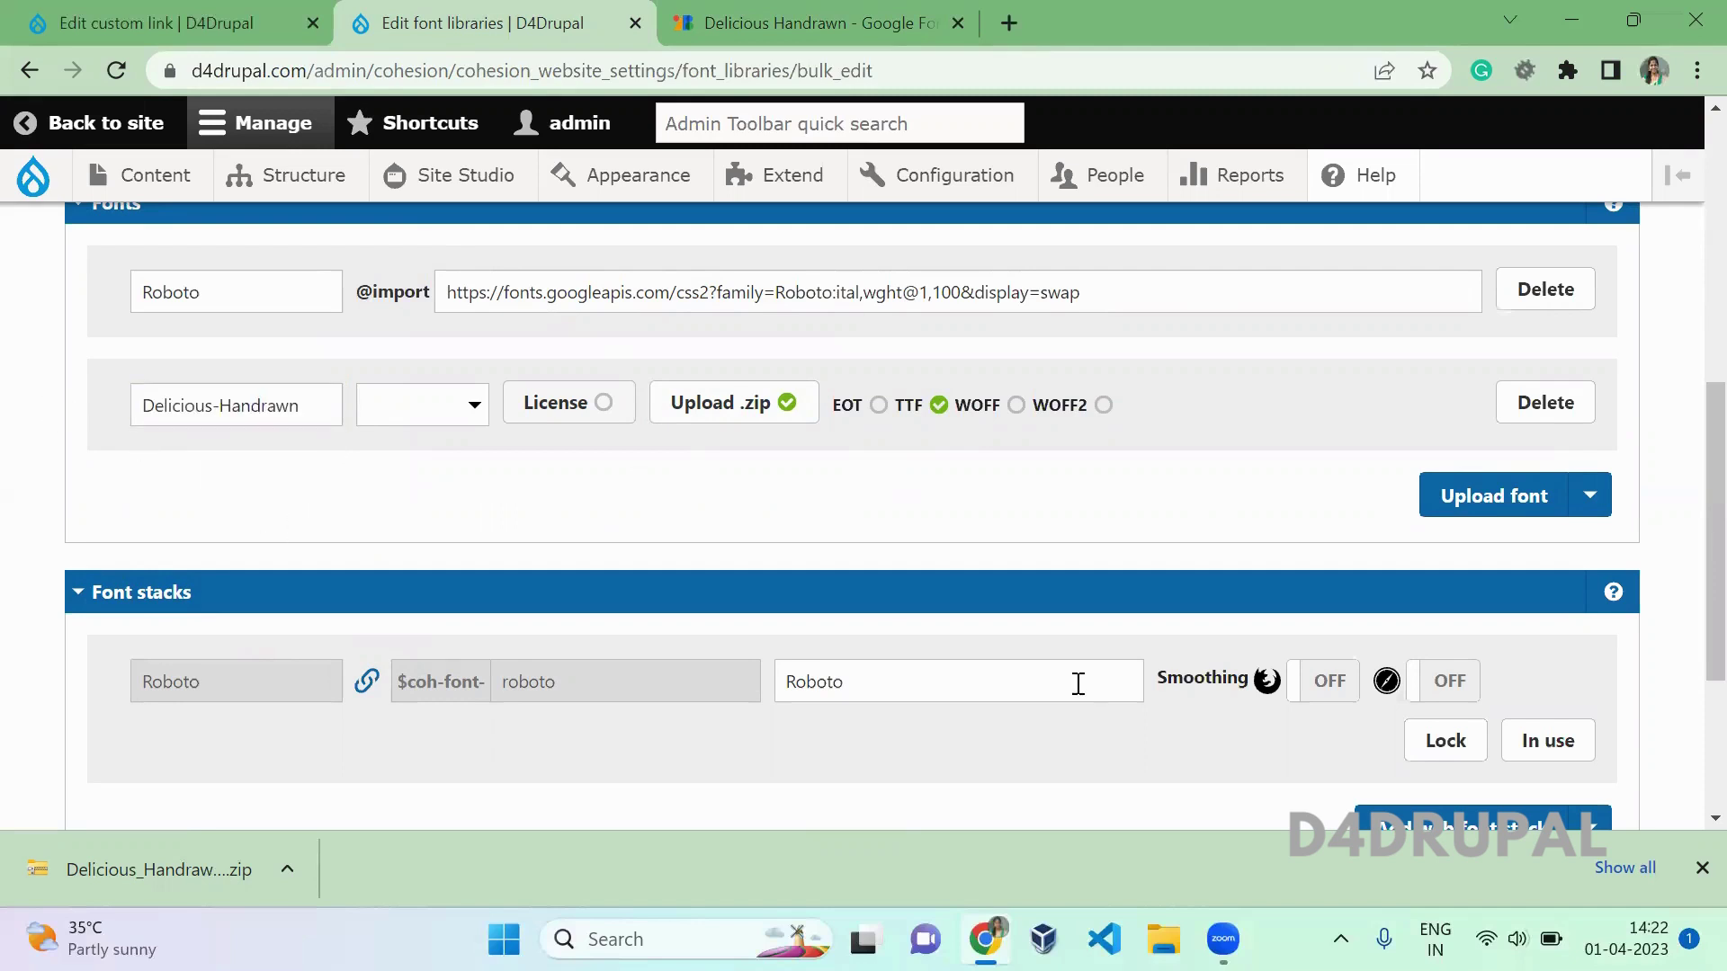
pyautogui.click(1702, 868)
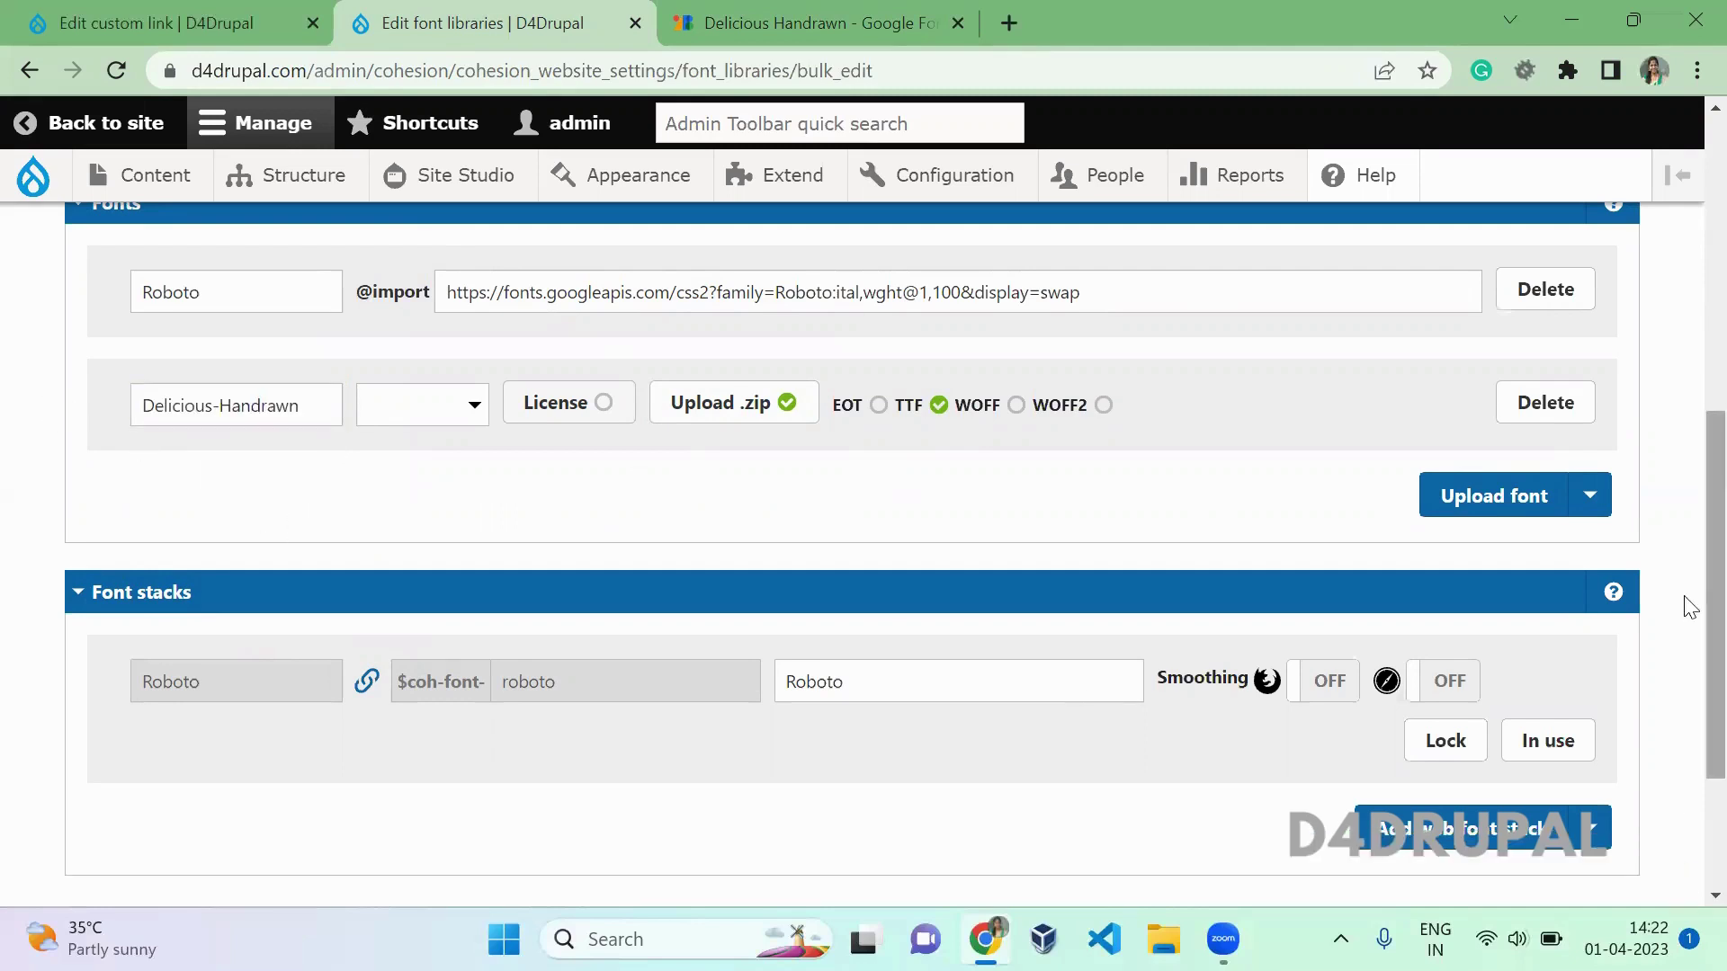
# Step: Add a new web font stack using the Delicious-Handrawn font
pyautogui.scroll(-2, 1689, 608)
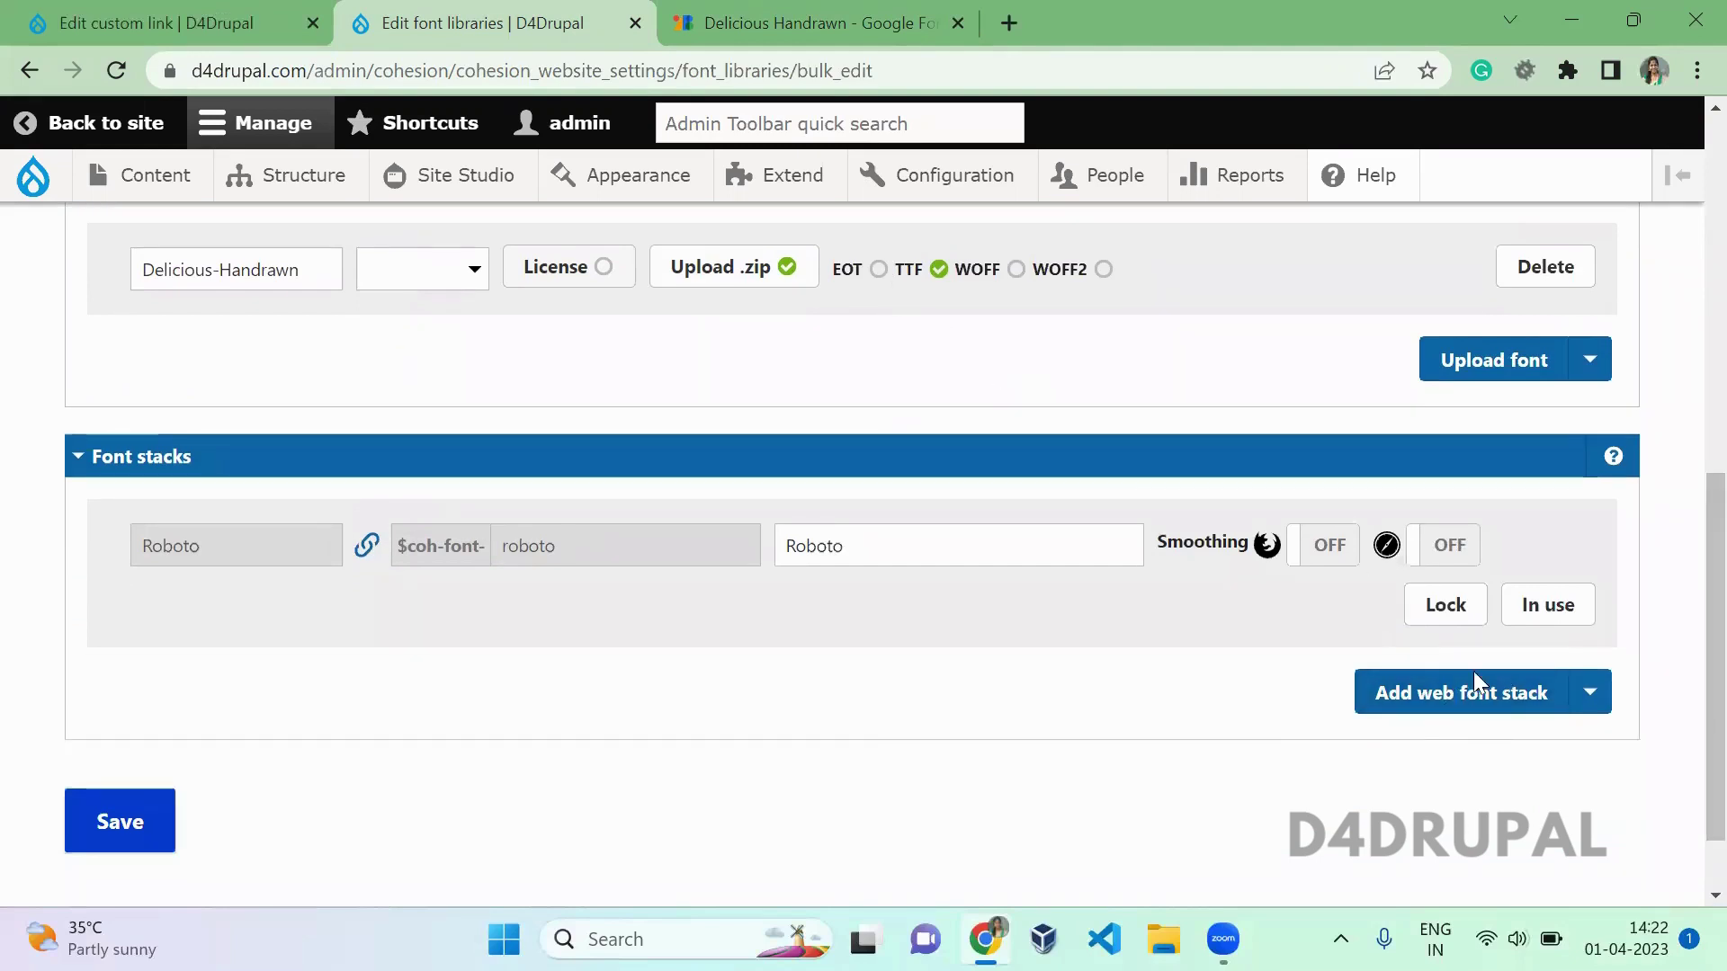
pyautogui.click(1461, 715)
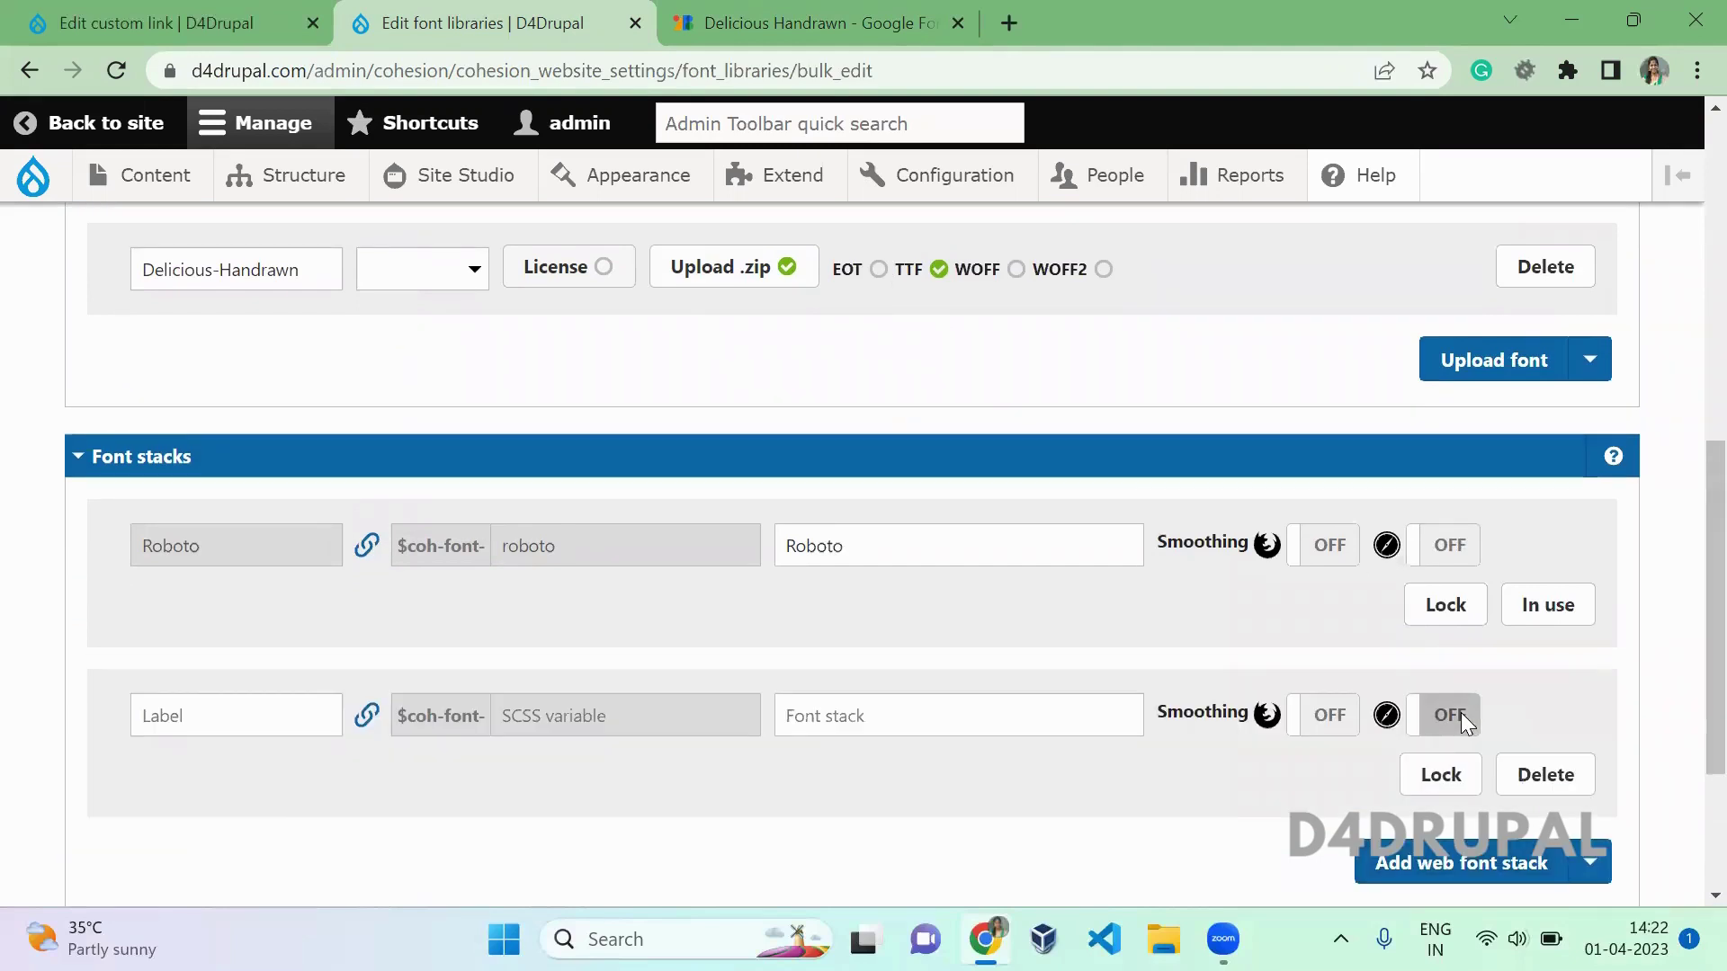
pyautogui.scroll(-3, 1686, 674)
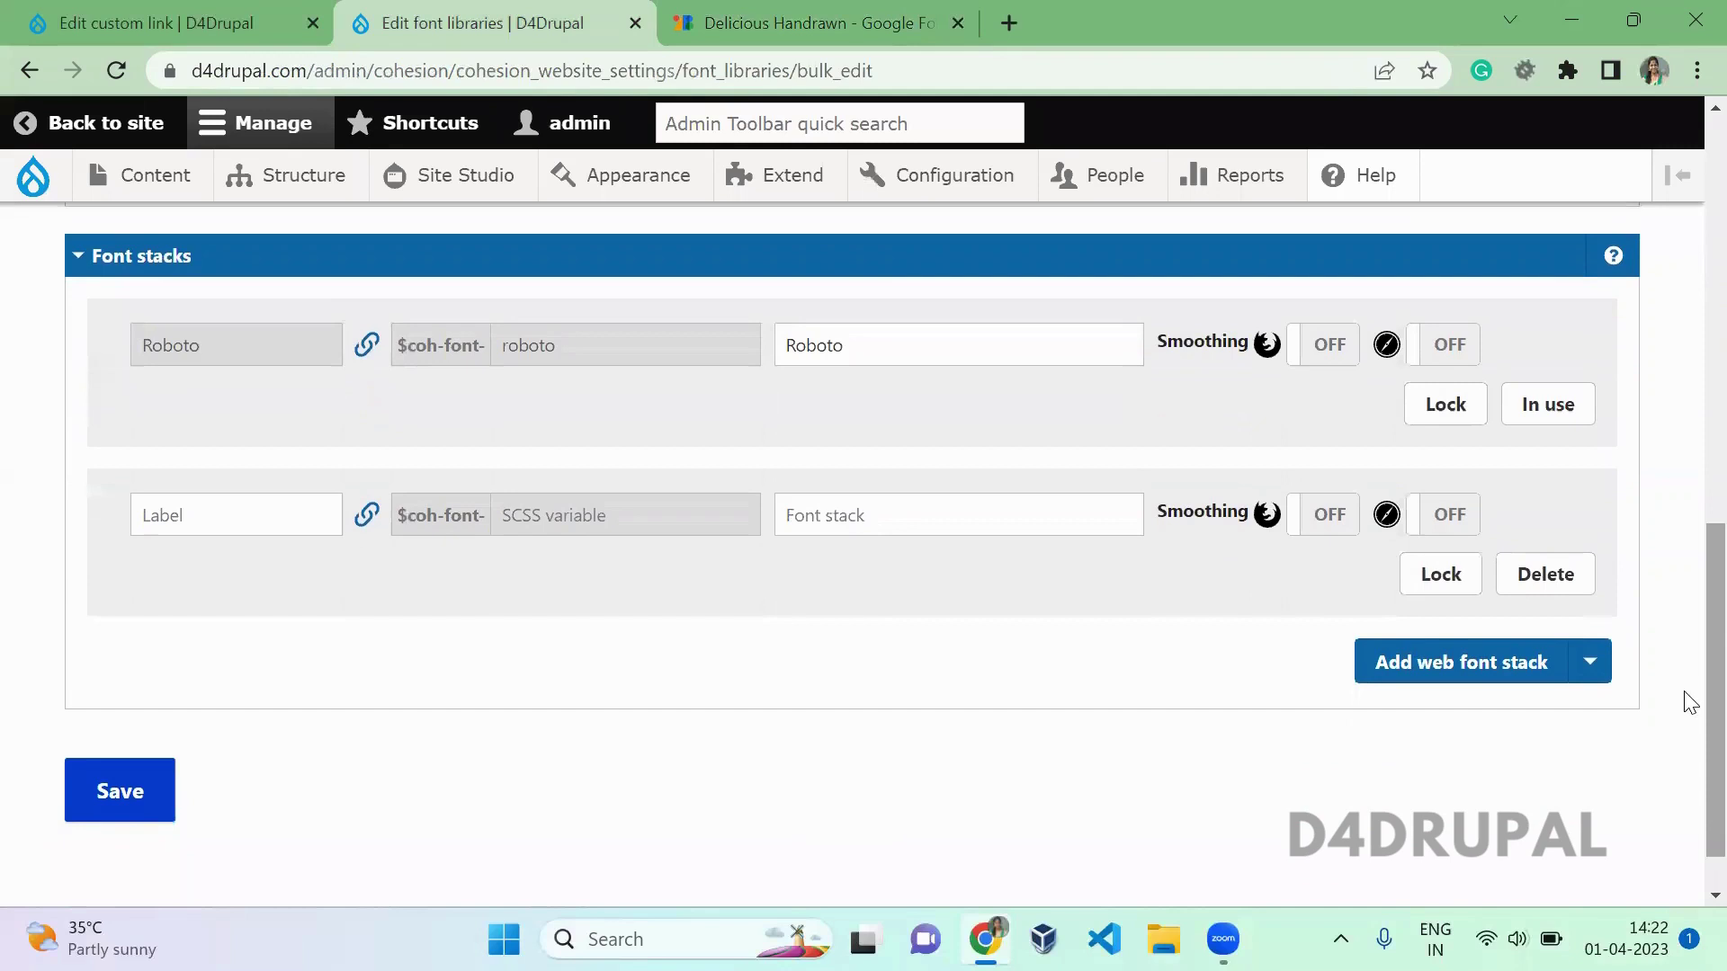
pyautogui.click(898, 528)
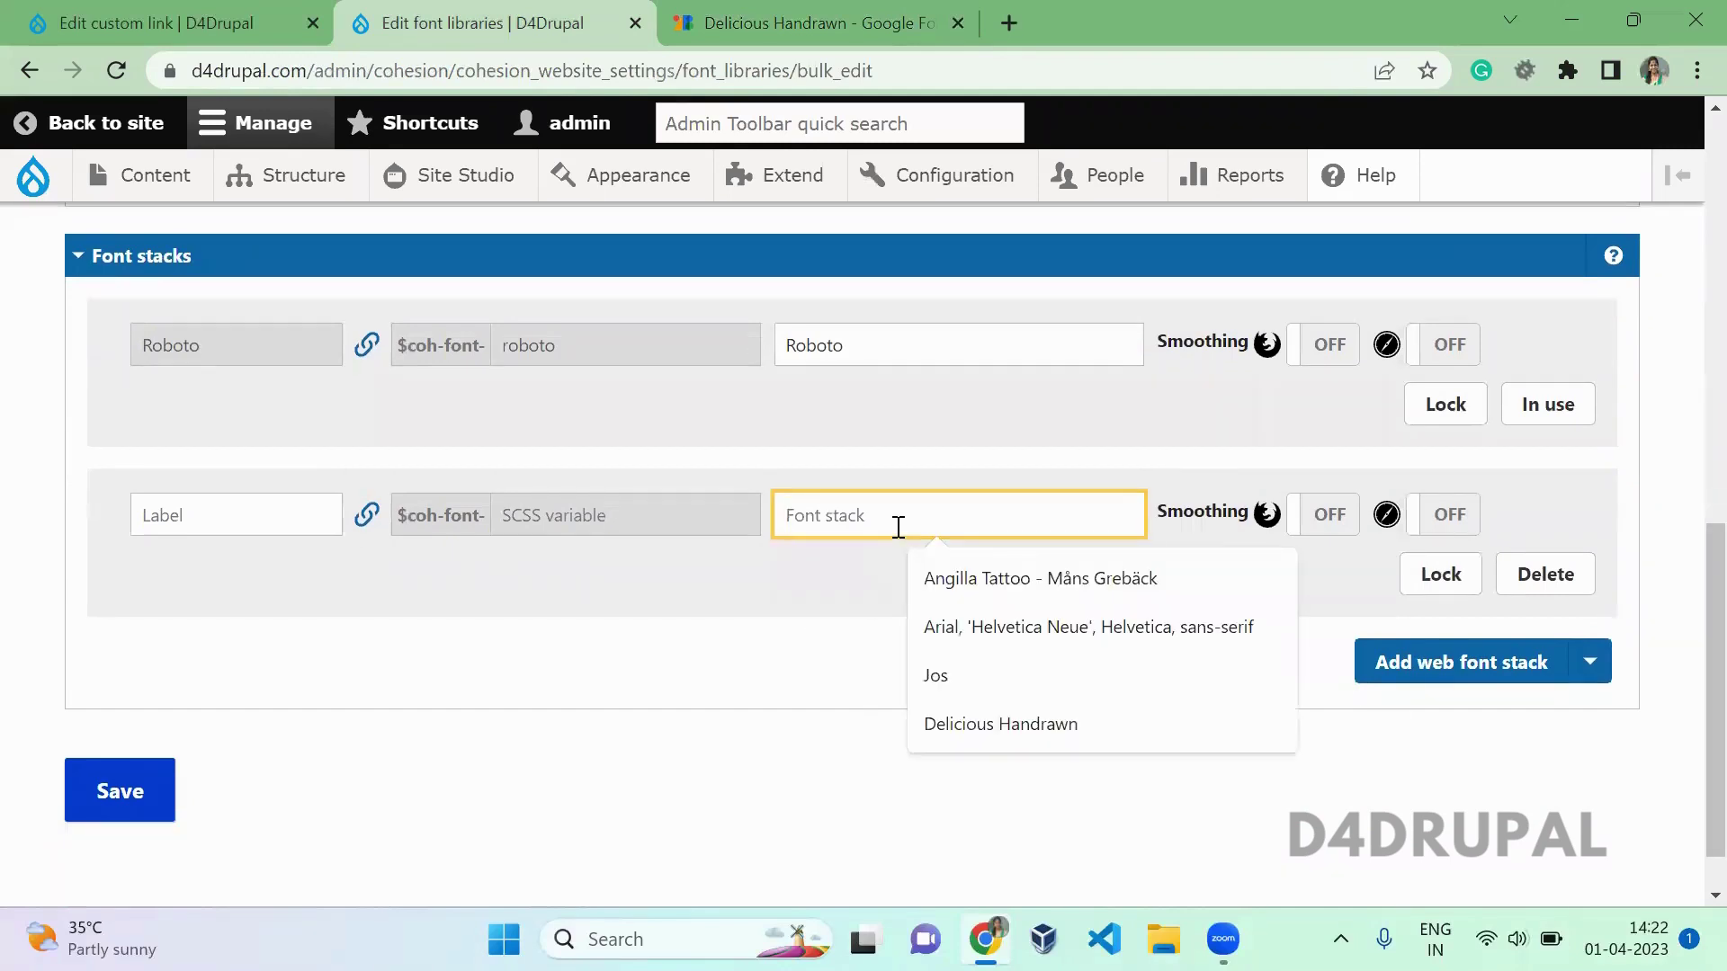
pyautogui.hotkey('ctrl', 'v')
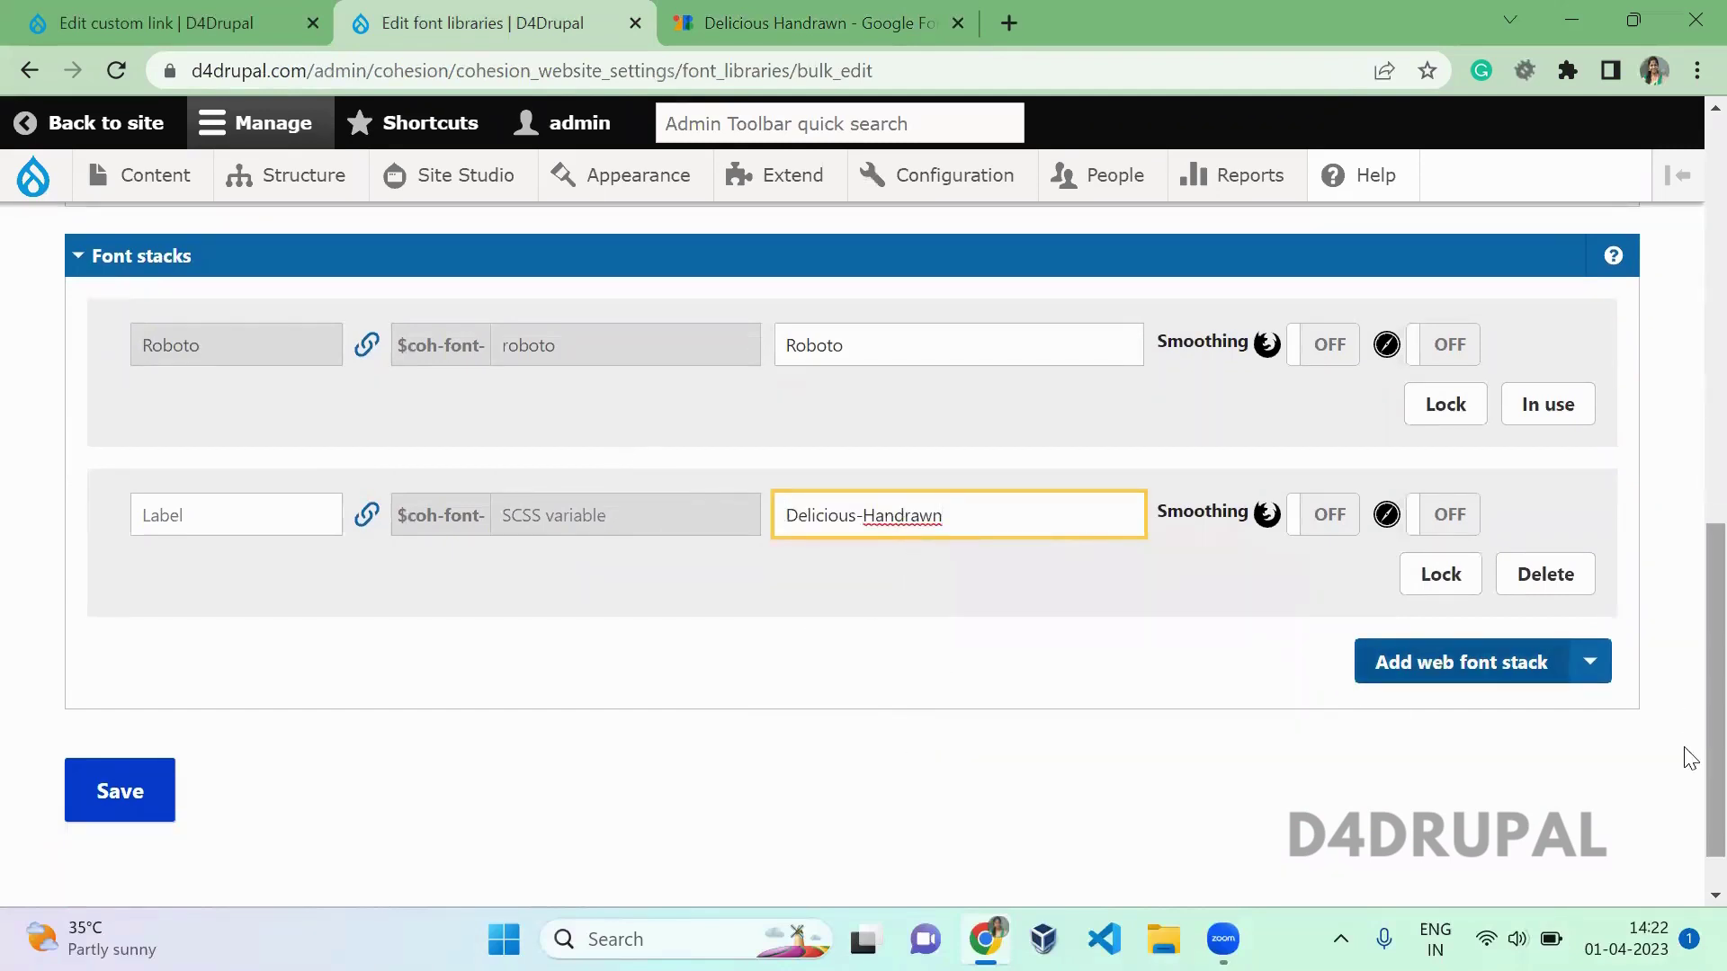
pyautogui.moveTo(1700, 756); pyautogui.dragTo(1683, 821)
pyautogui.click(298, 555)
pyautogui.click(965, 453)
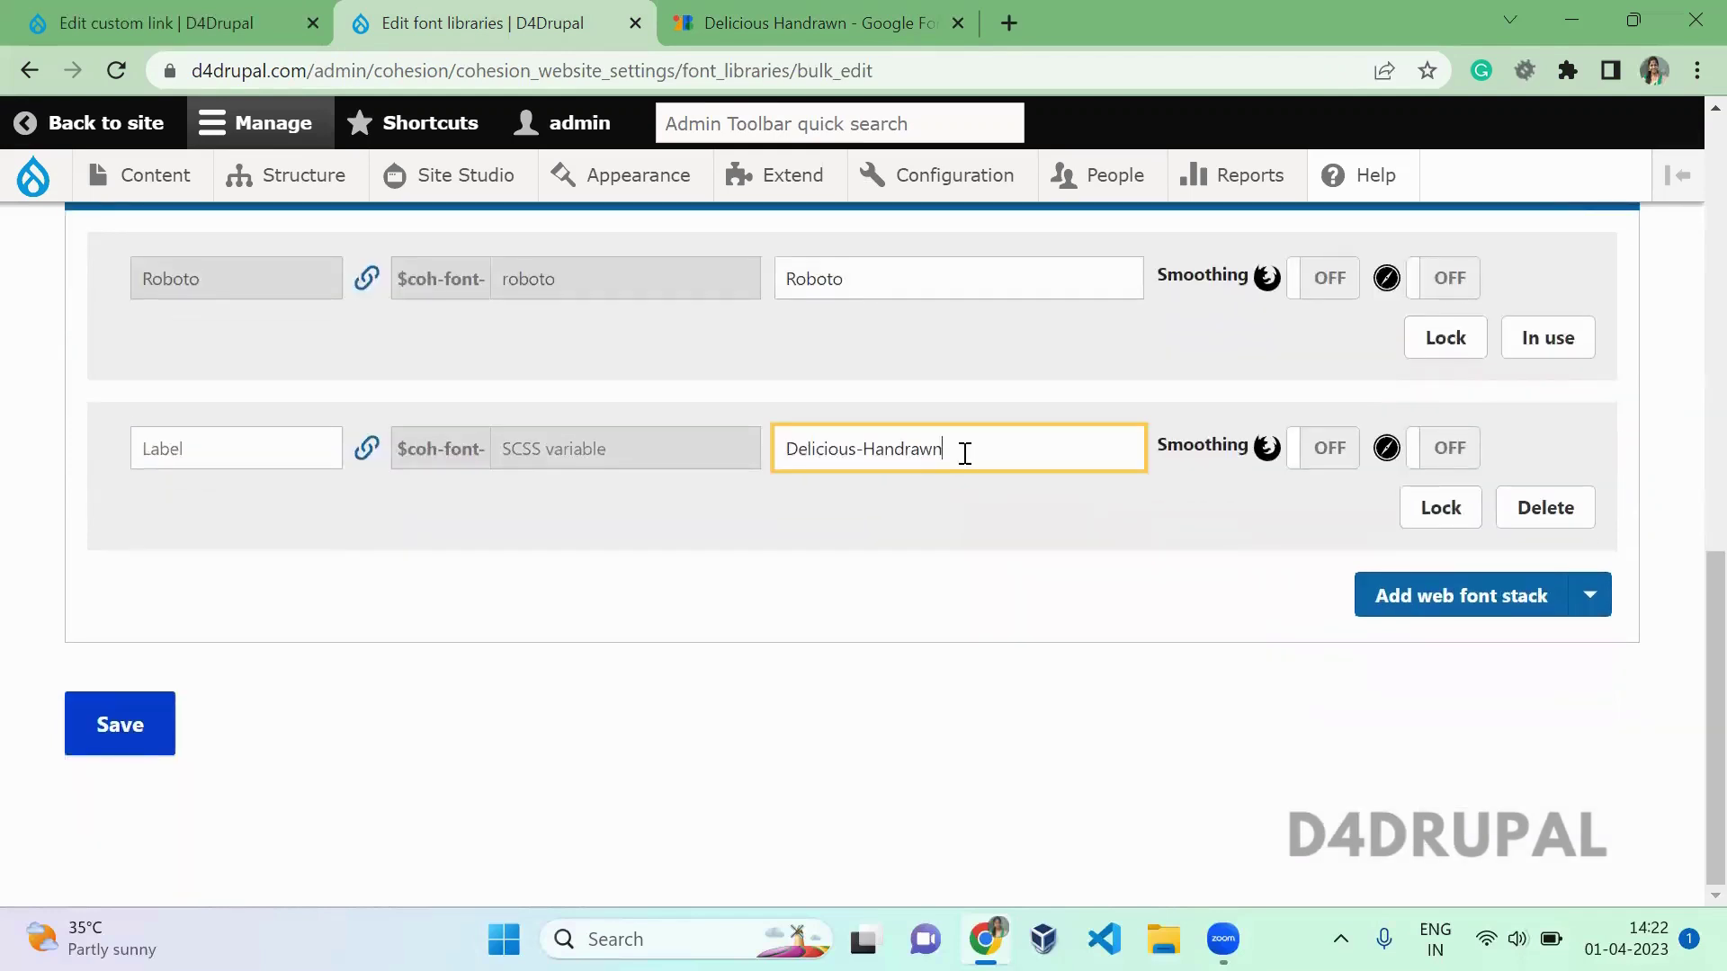
# Step: Label the stack Delicious, with SCSS variable delicious, and save the font libraries
pyautogui.click(211, 453)
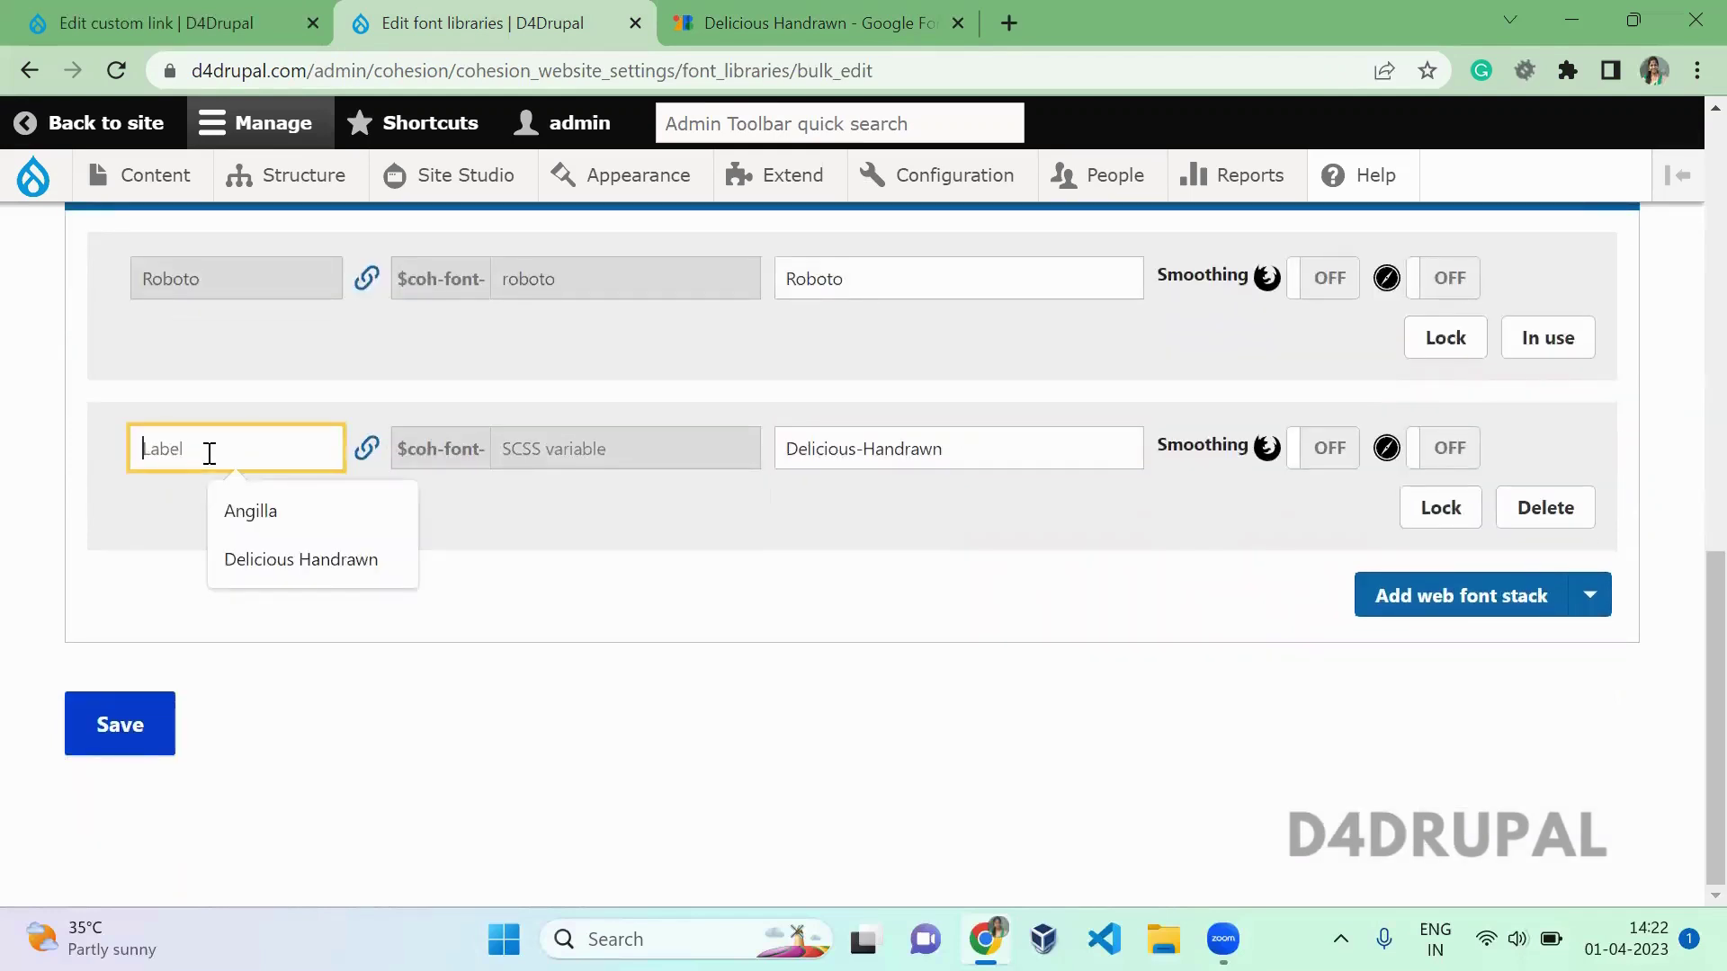
pyautogui.write('Delicious-Handrawn')
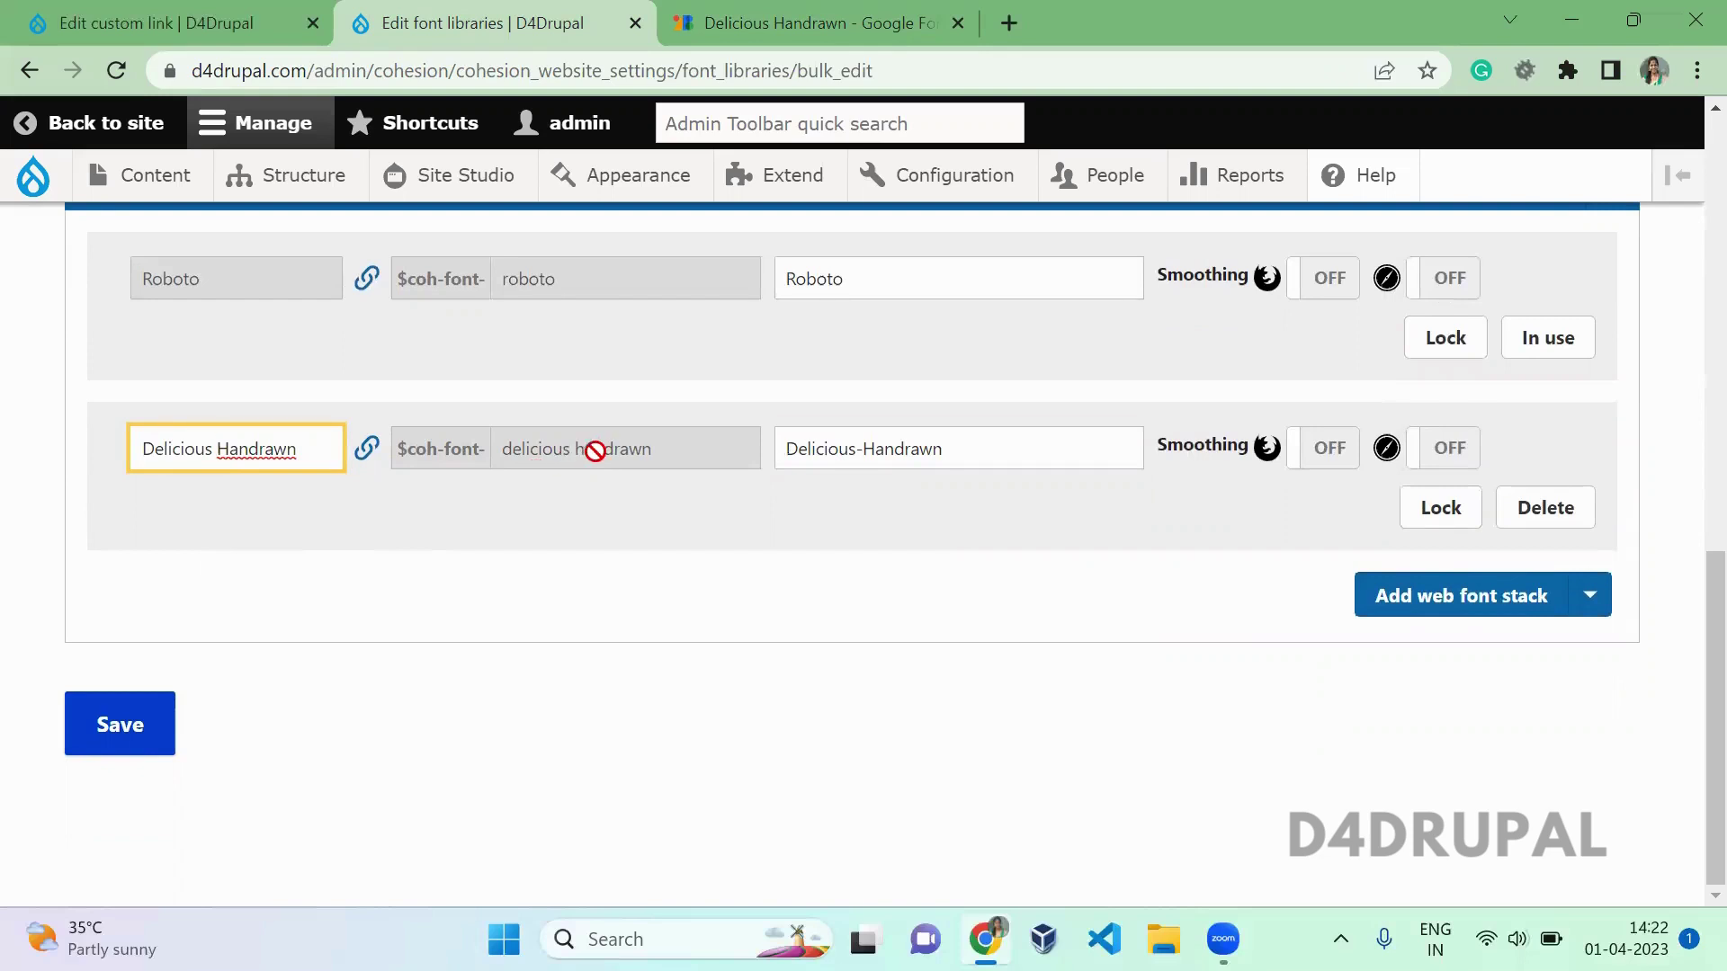
pyautogui.click(360, 455)
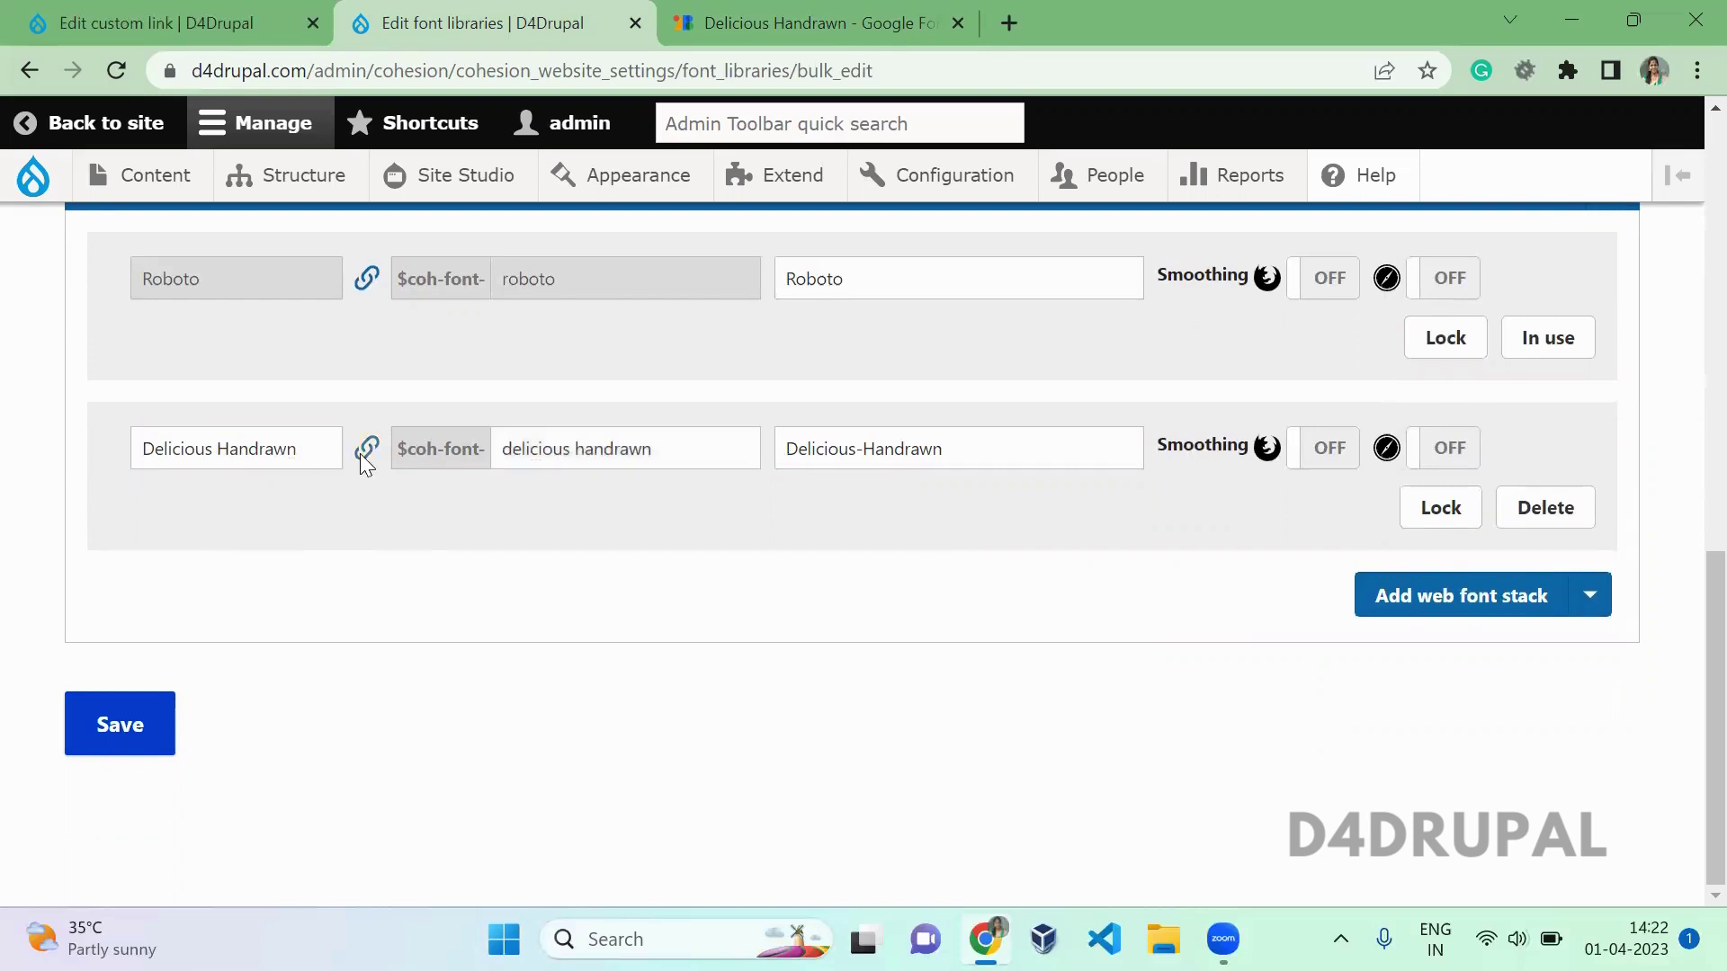
pyautogui.click(590, 449)
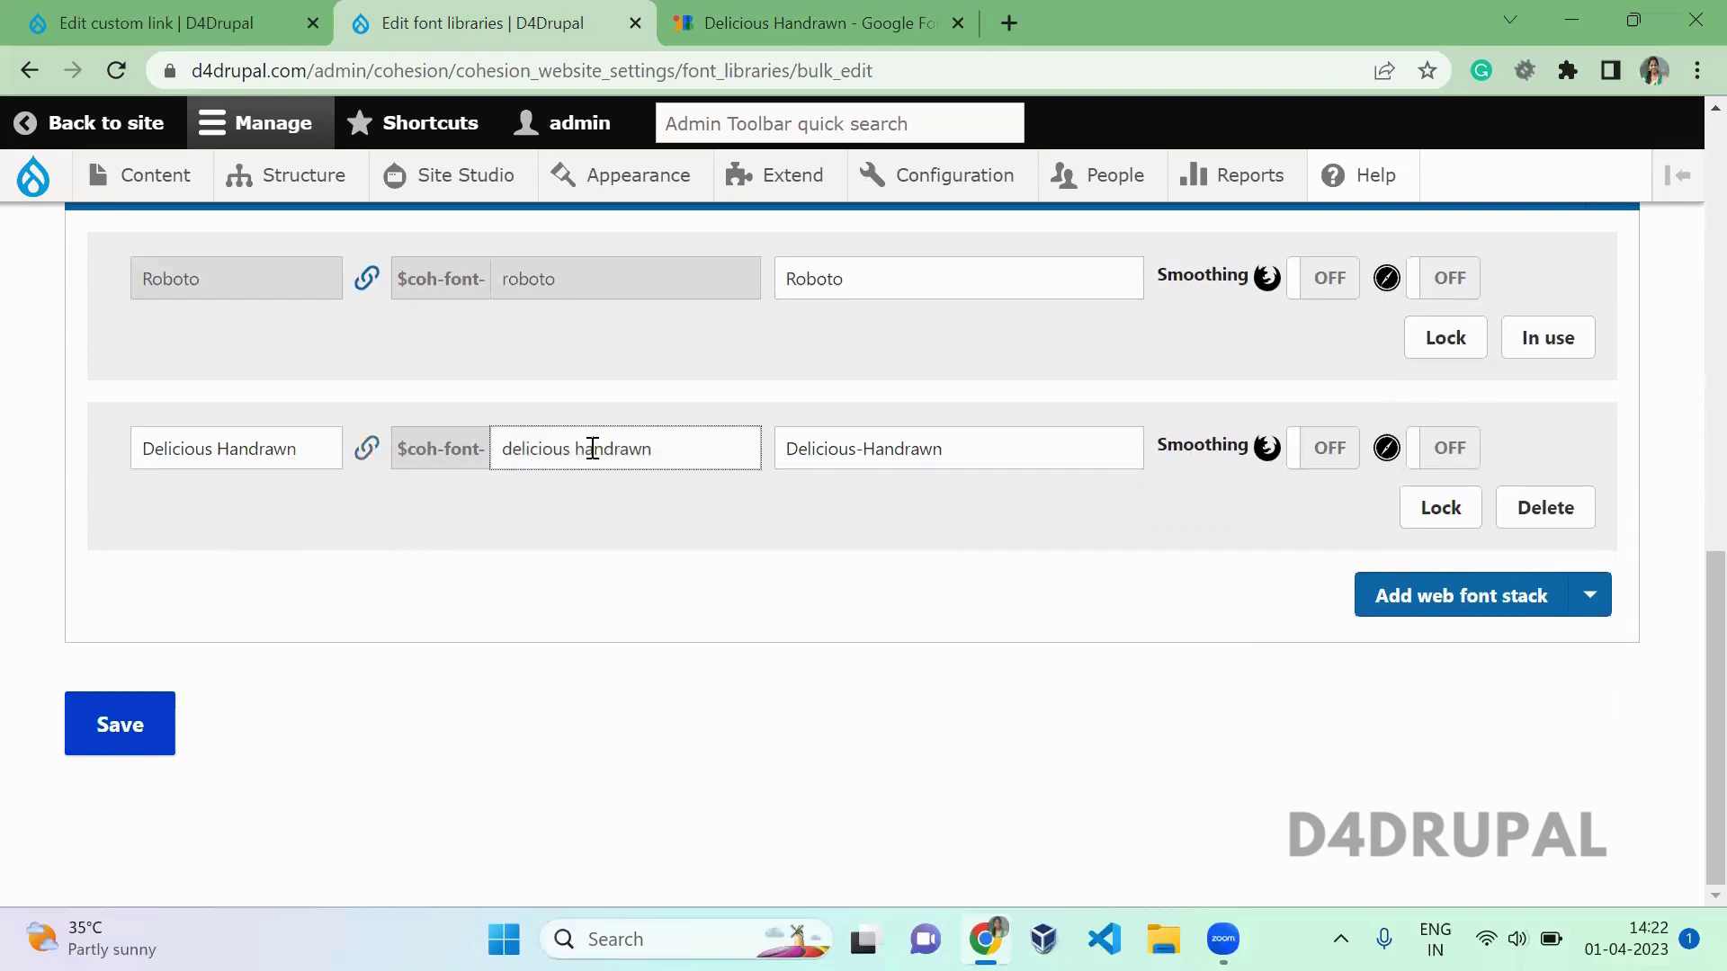
pyautogui.click(358, 451)
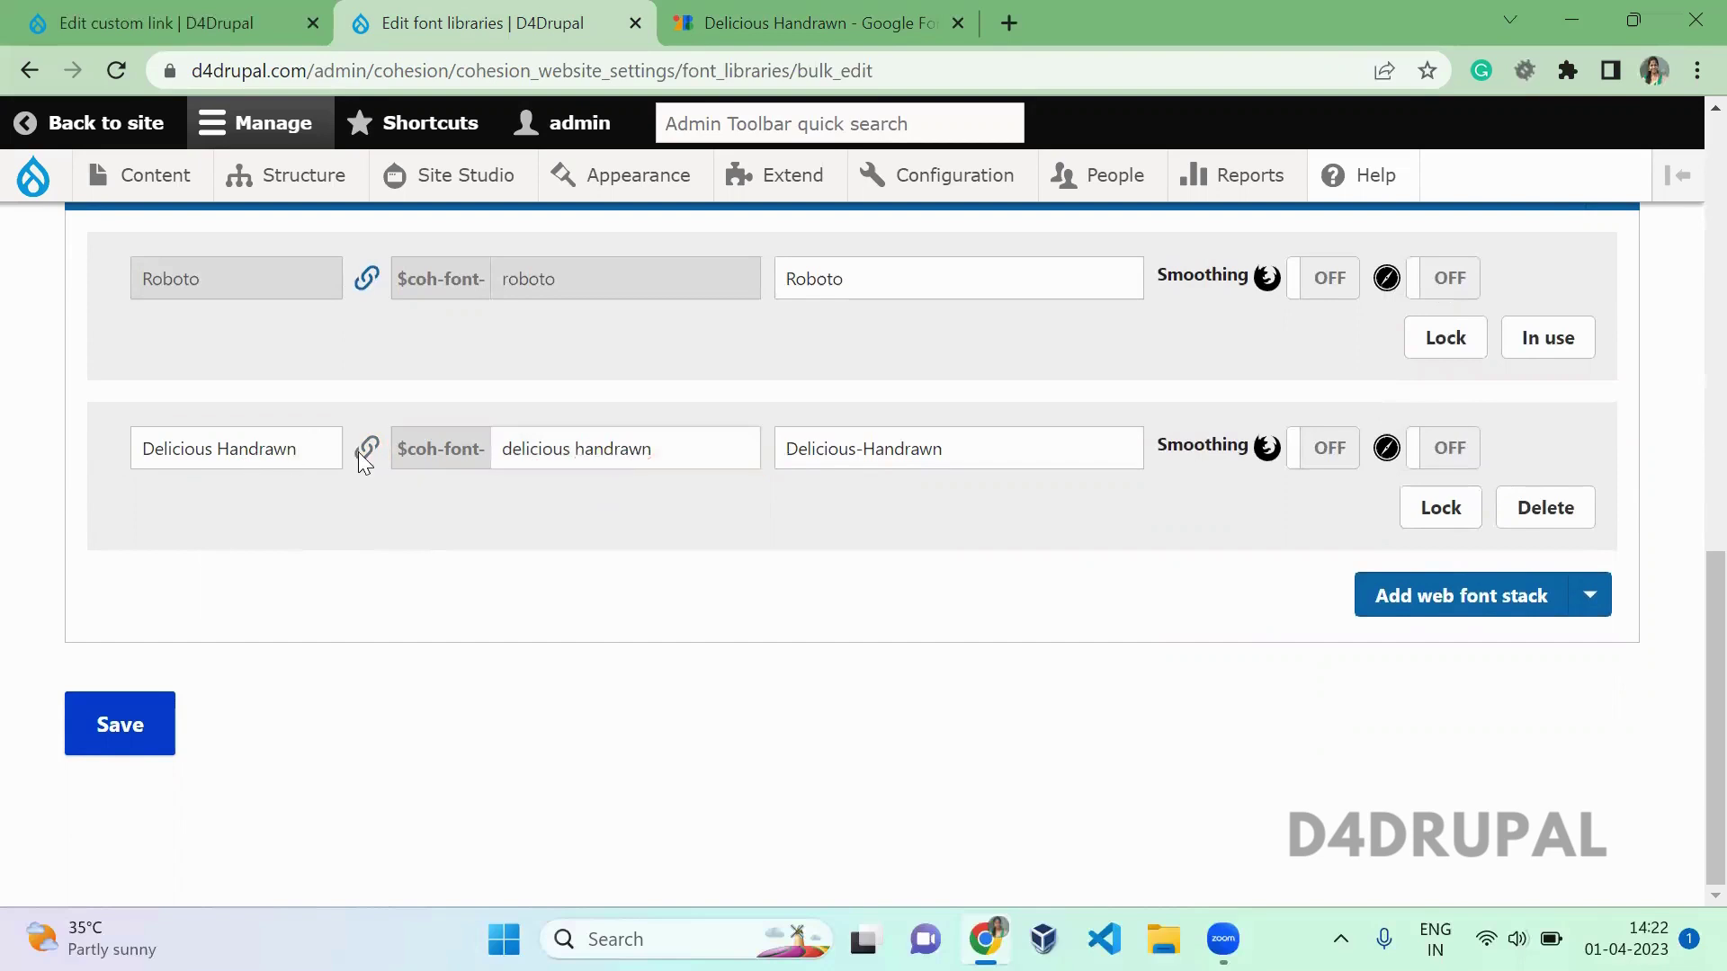
pyautogui.click(217, 450)
pyautogui.press('BackSpace')
pyautogui.press('BackSpace')
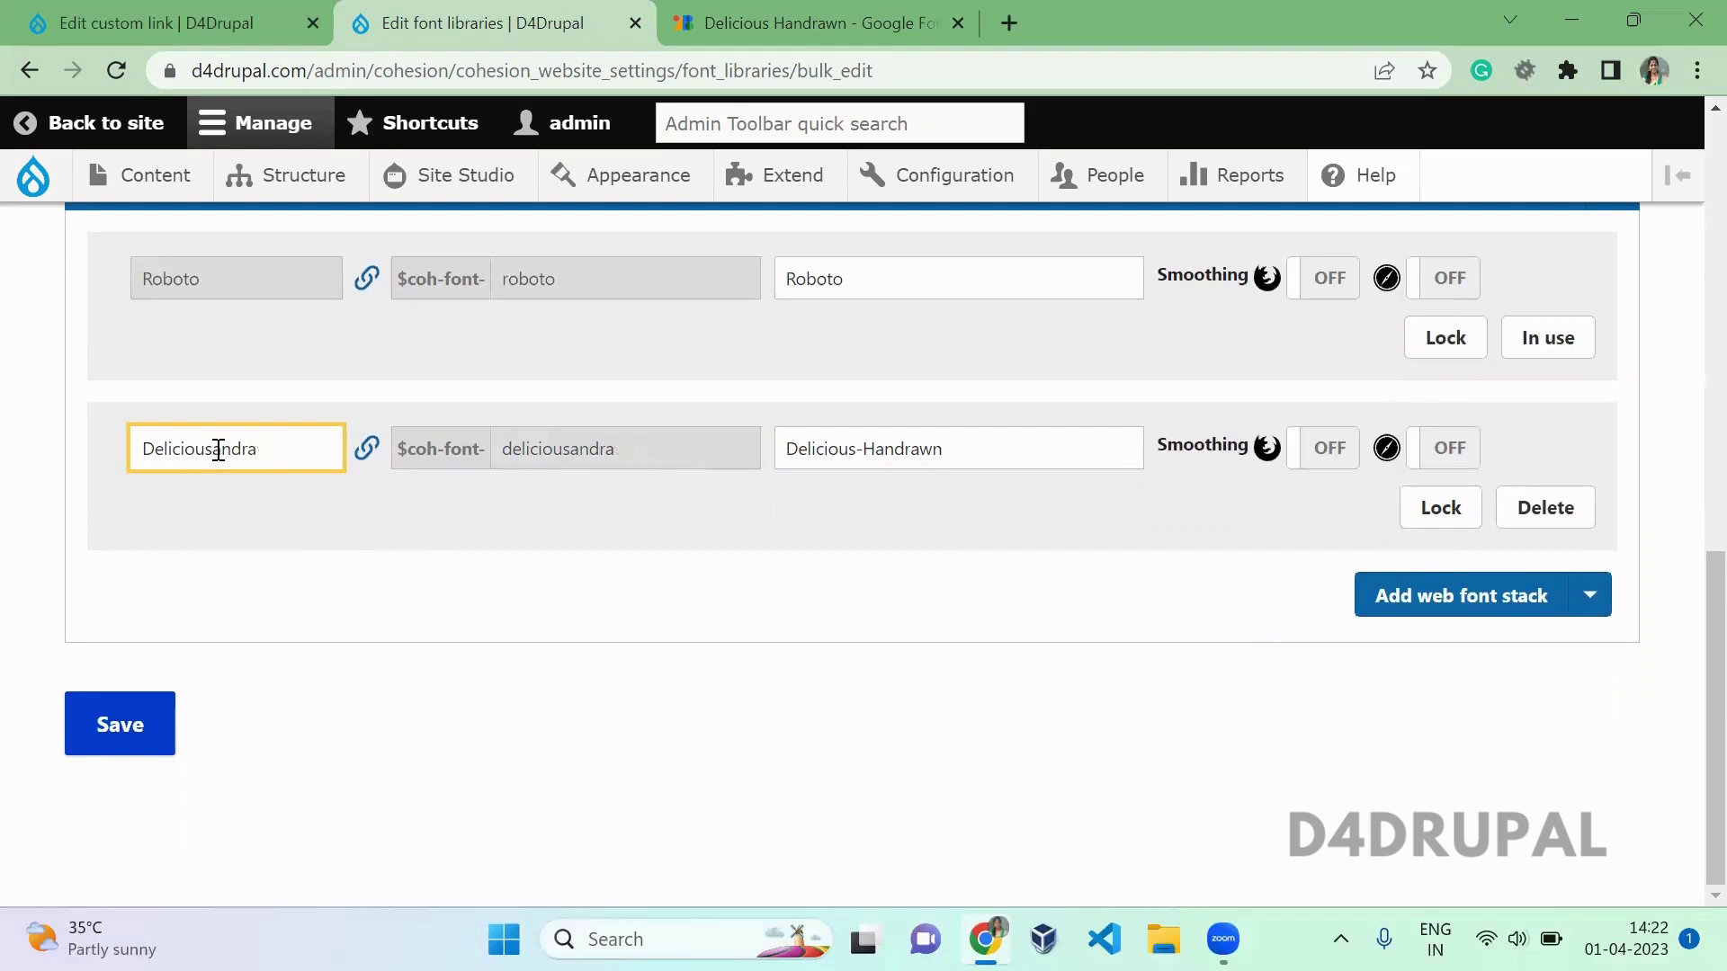
pyautogui.press('BackSpace')
pyautogui.press('BackSpace')
pyautogui.press('BackSpace')
pyautogui.press('BackSpace')
pyautogui.press('BackSpace')
pyautogui.click(299, 646)
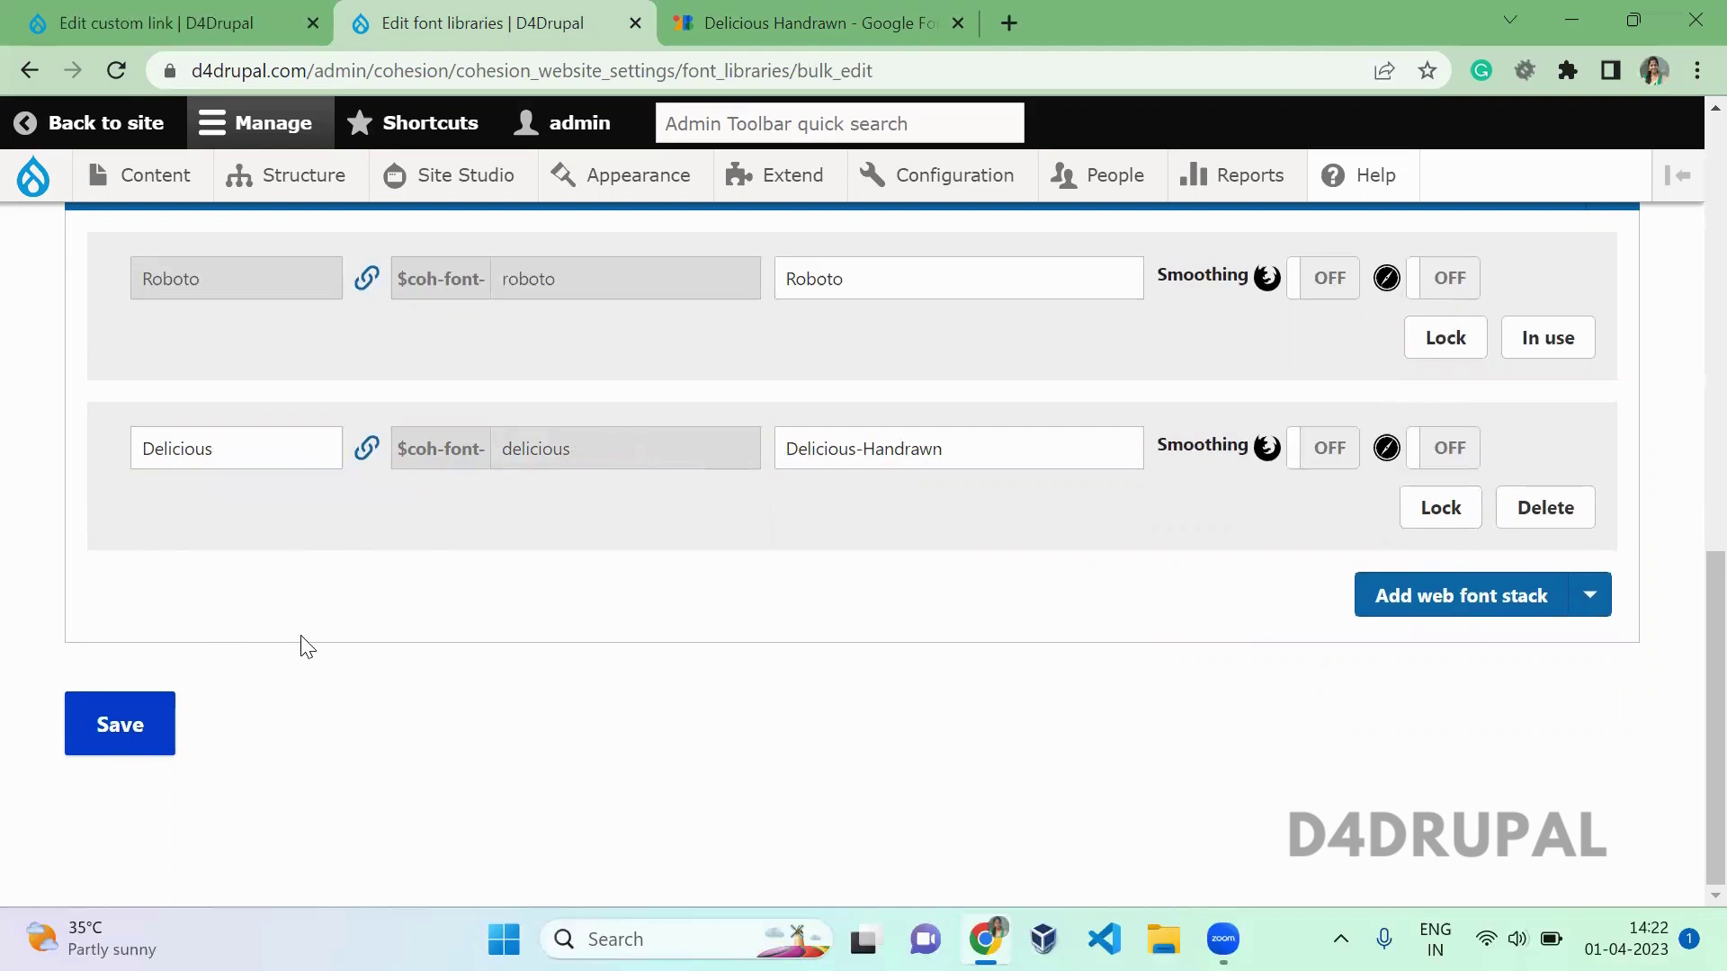
pyautogui.click(117, 741)
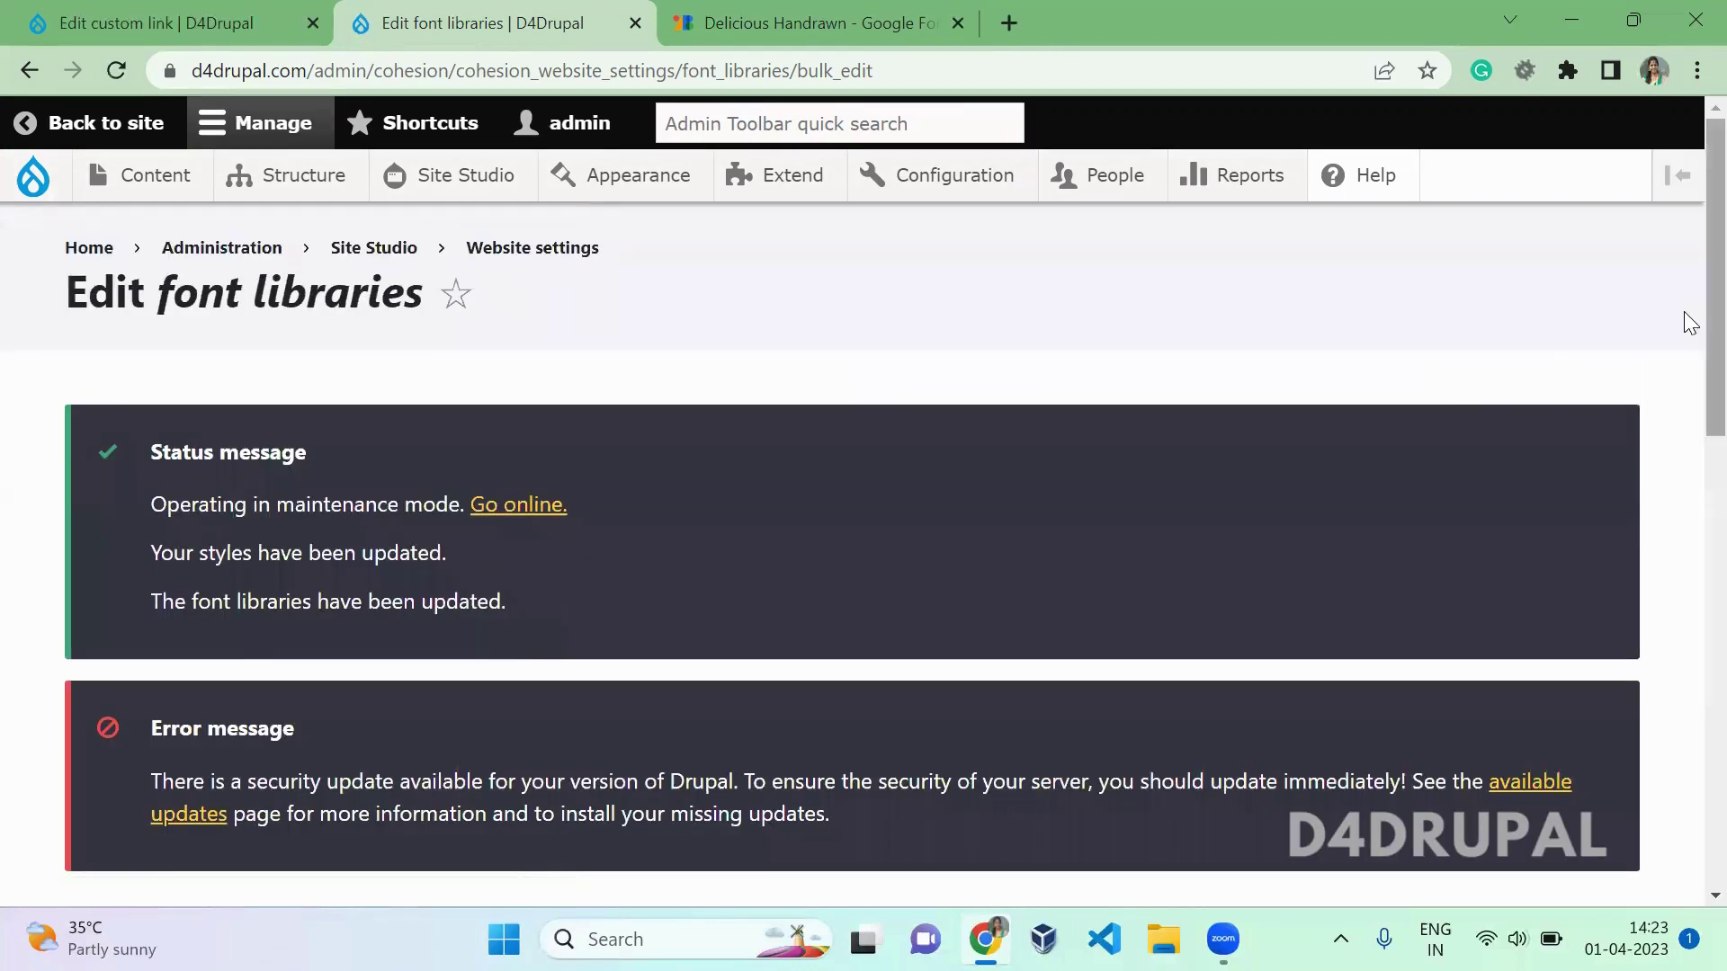
# Step: Choose Swap as Delicious-Handrawn's font display and save the font libraries
pyautogui.moveTo(1690, 324); pyautogui.dragTo(1690, 598)
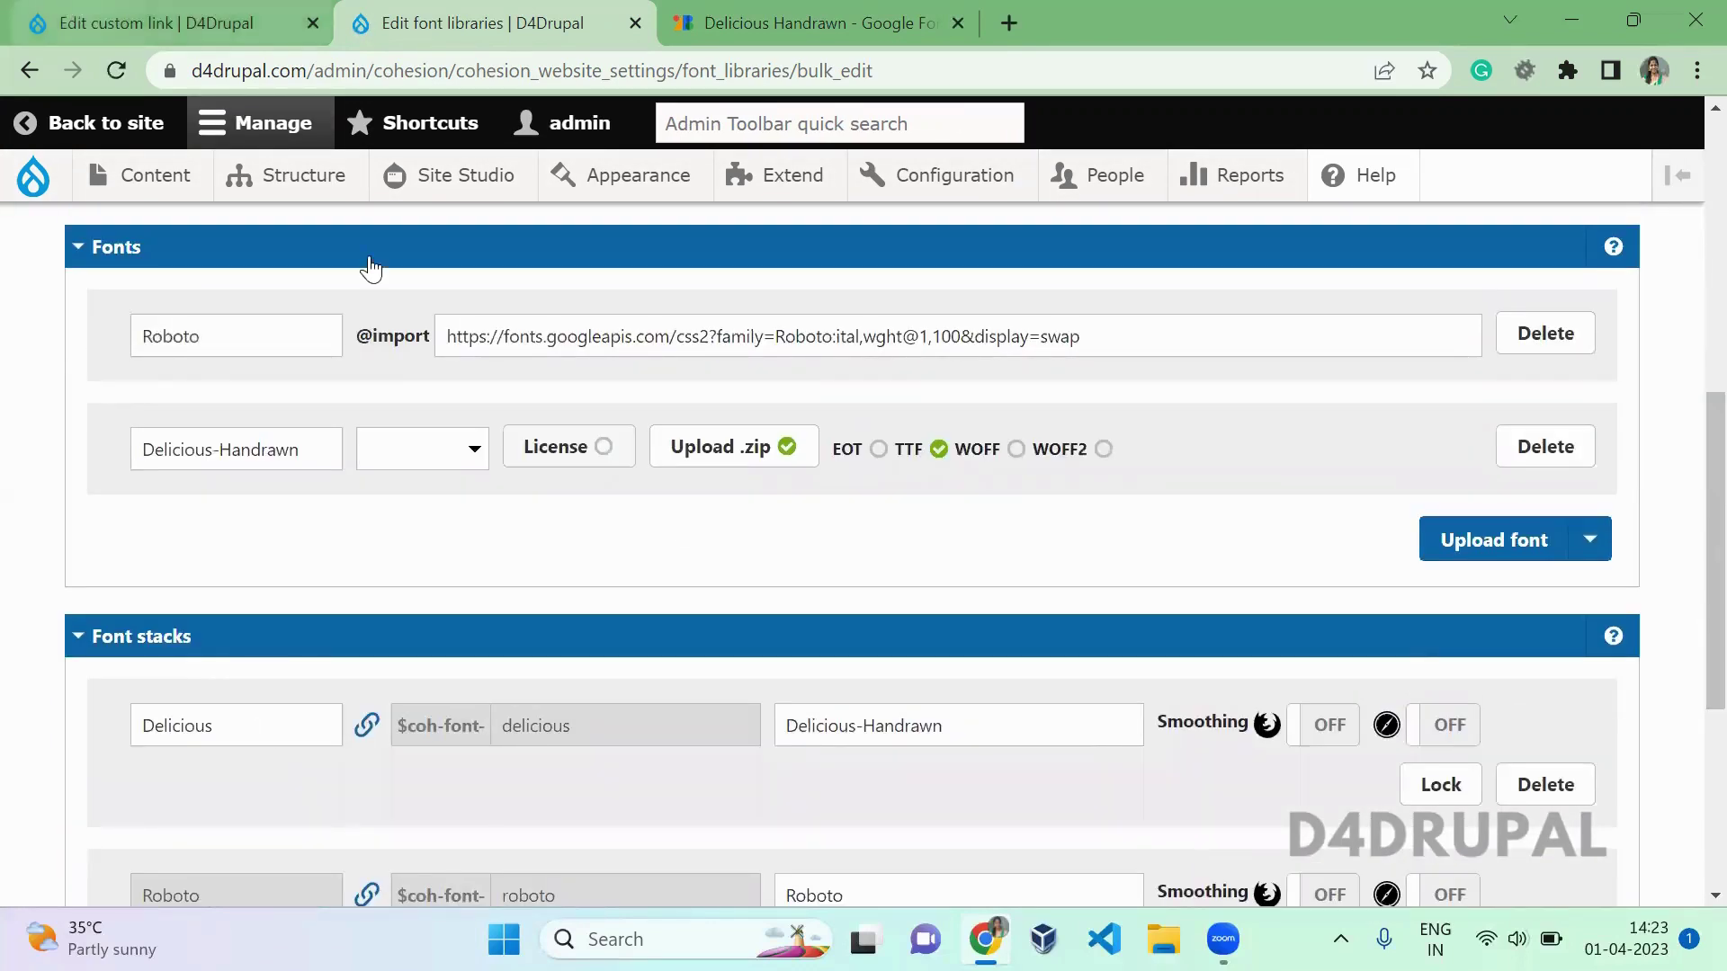
pyautogui.click(421, 447)
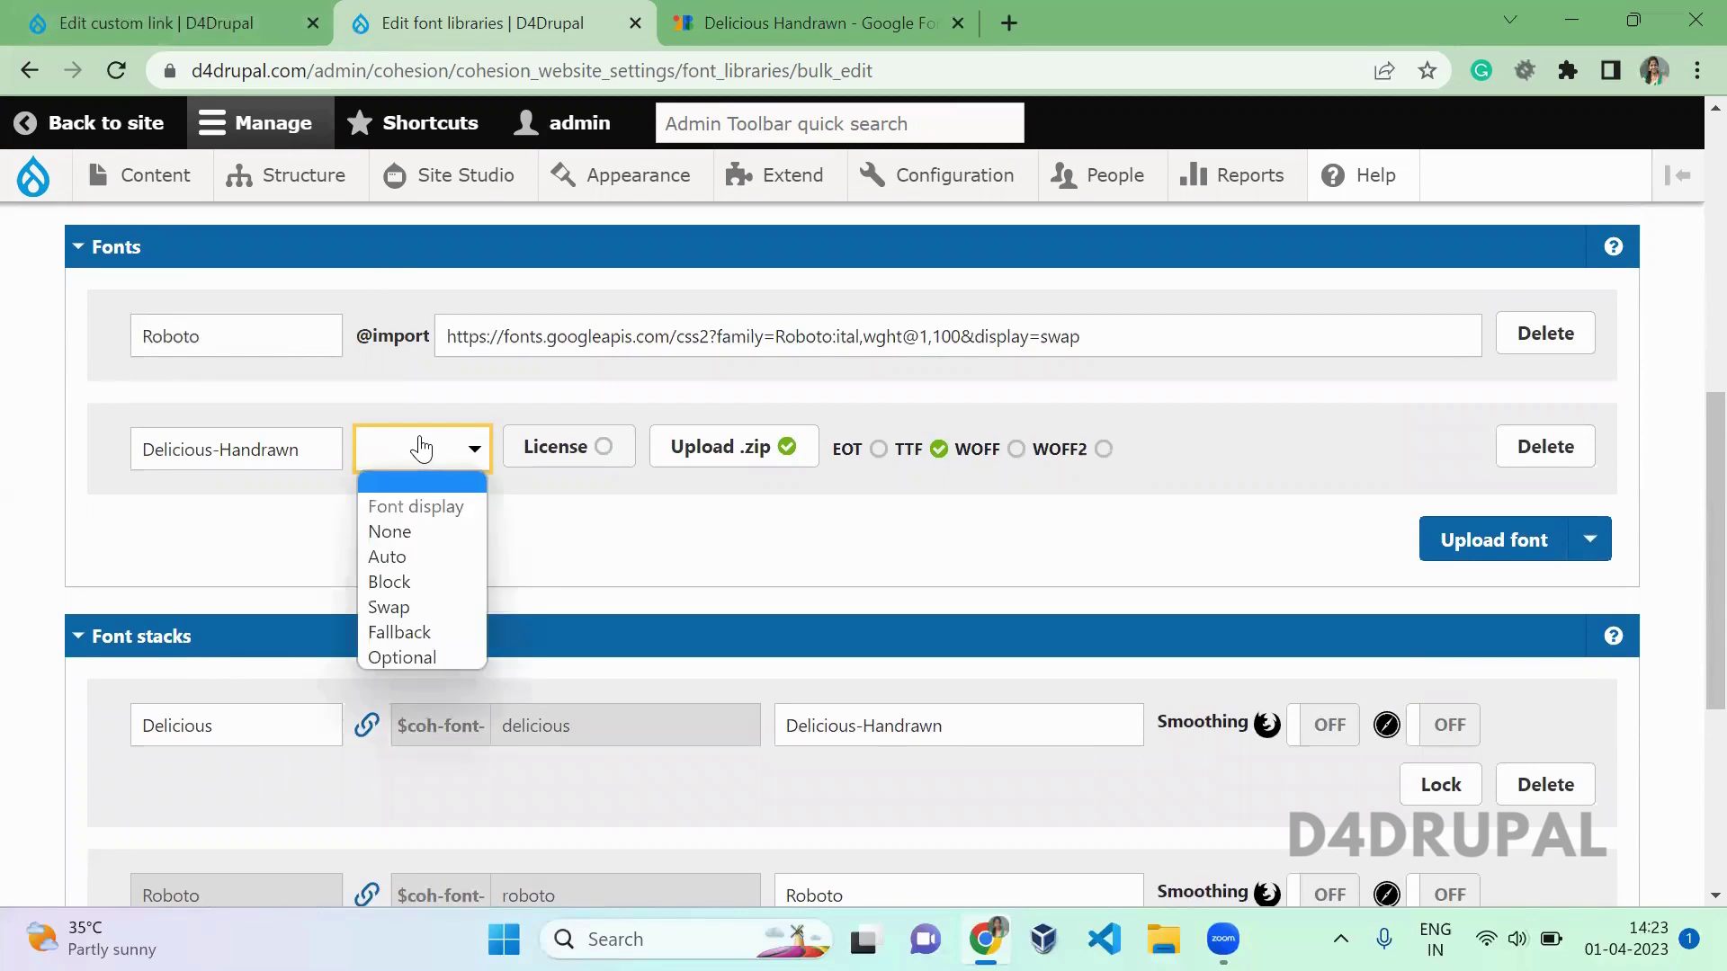
pyautogui.click(423, 608)
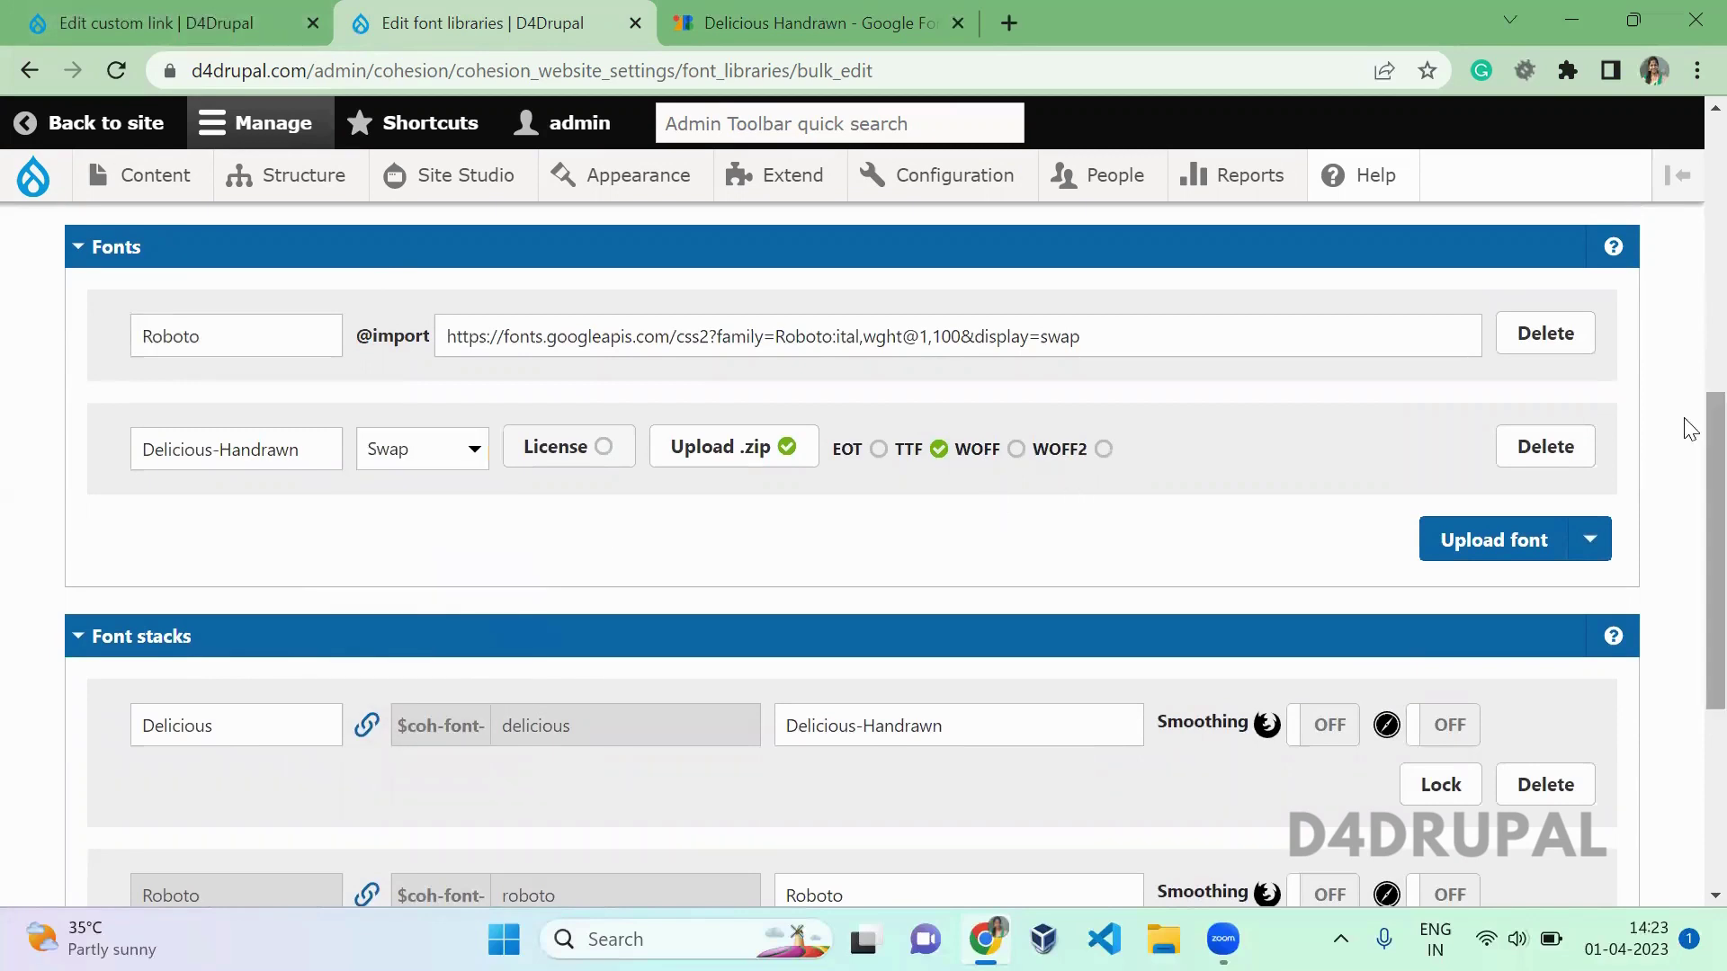
pyautogui.moveTo(1690, 424); pyautogui.dragTo(1689, 705)
pyautogui.click(117, 733)
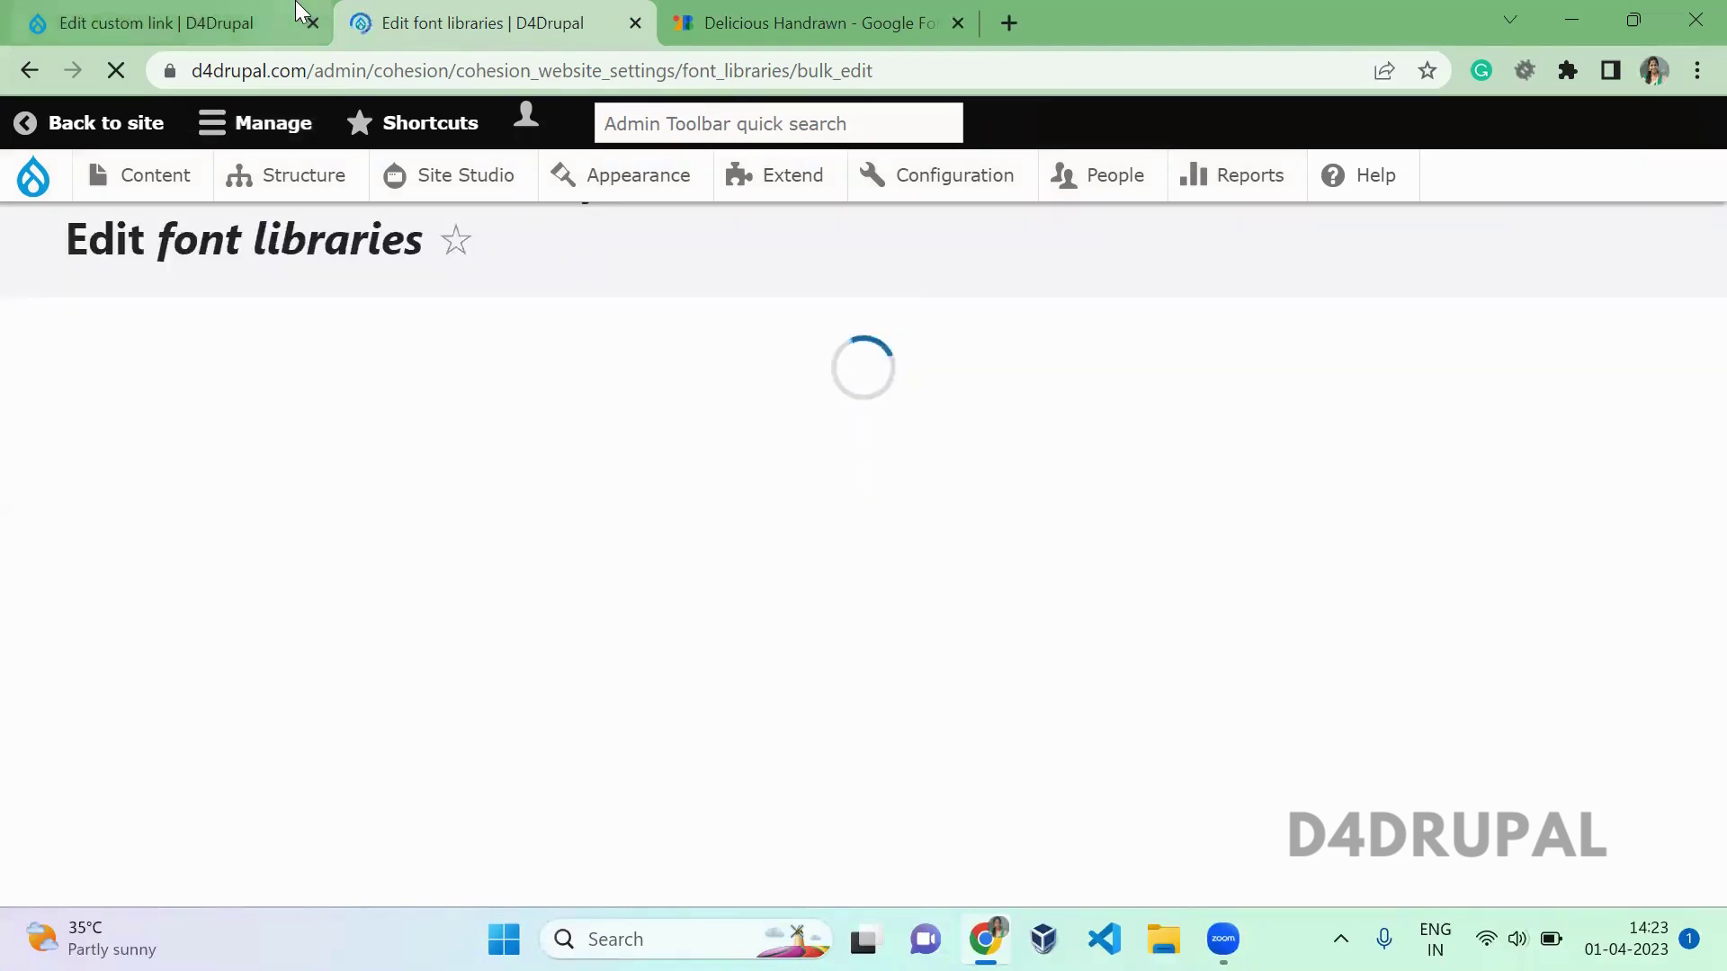
# Step: Return to the Custom Link component editor and locate the Link element
pyautogui.click(297, 9)
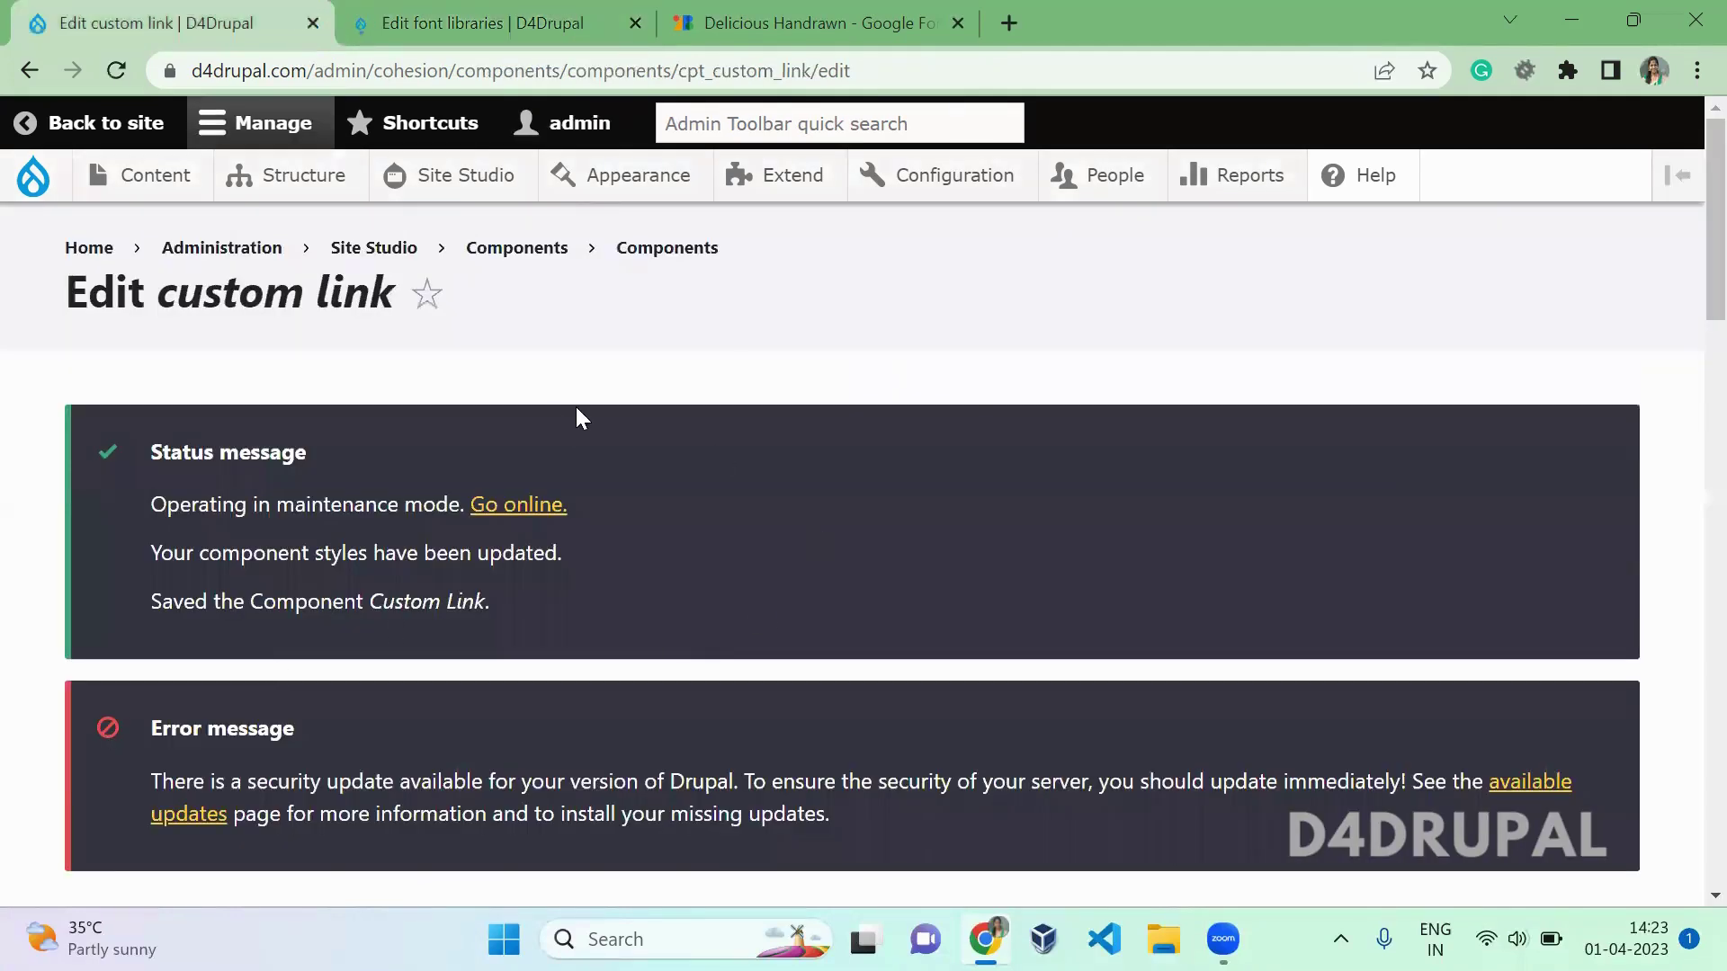
pyautogui.moveTo(1027, 430); pyautogui.dragTo(684, 126)
pyautogui.click(1344, 522)
pyautogui.moveTo(1344, 491); pyautogui.dragTo(1331, 526)
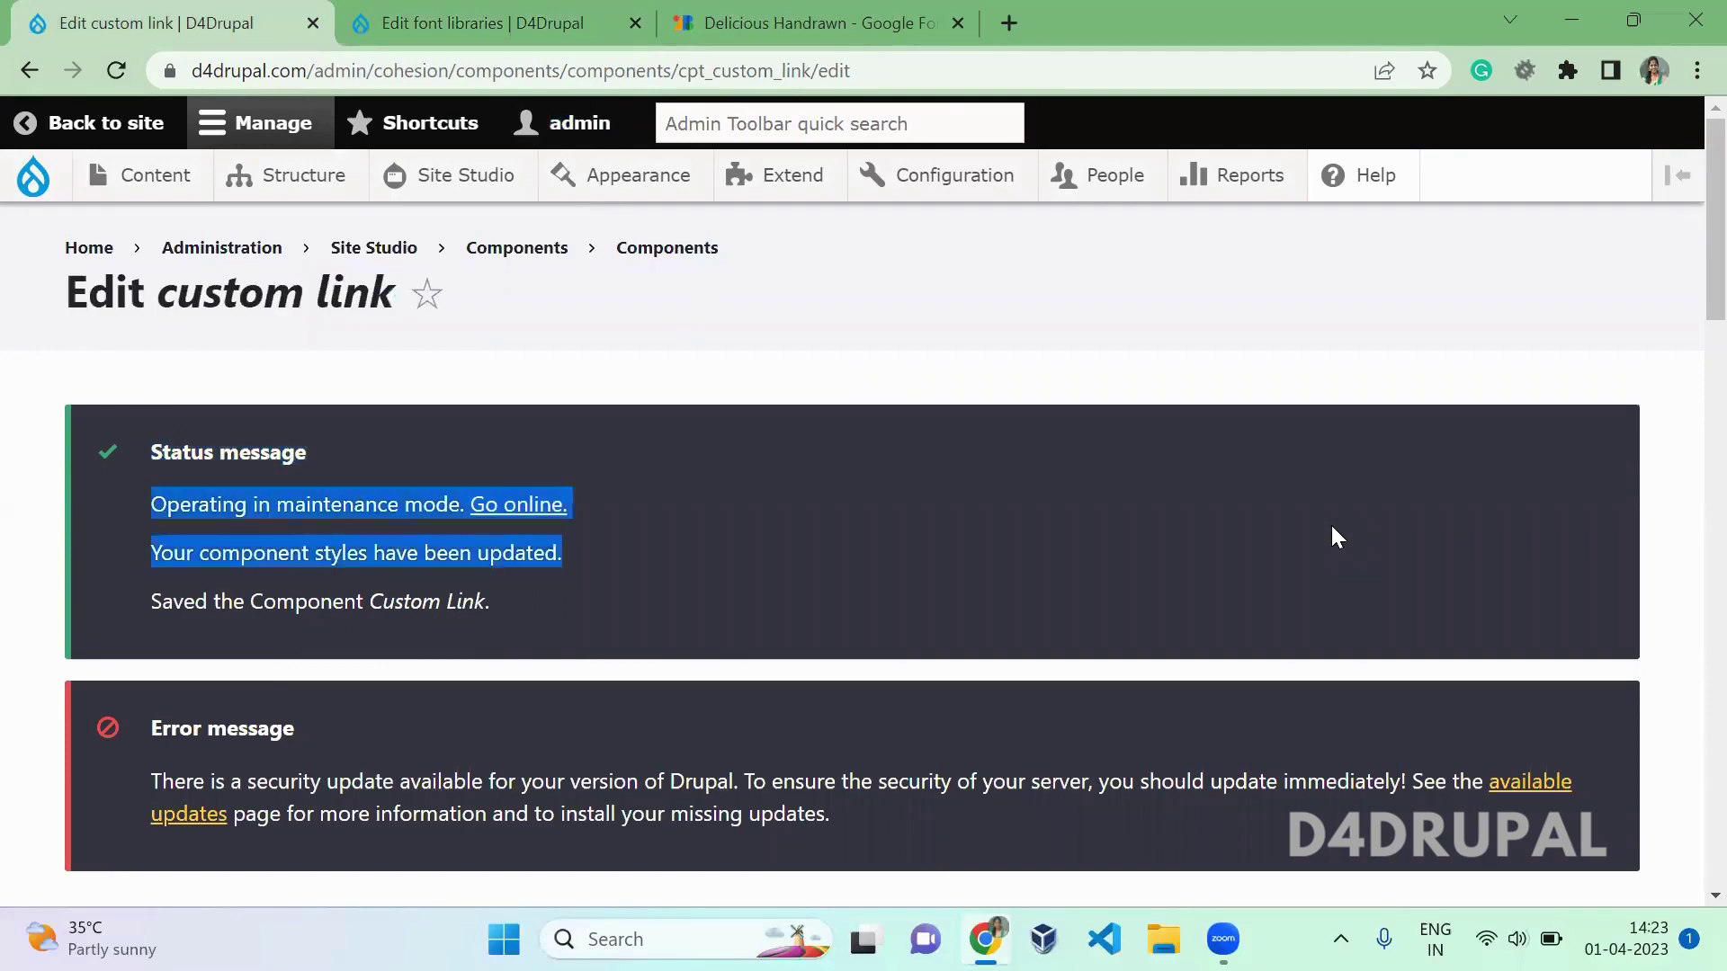
pyautogui.click(1332, 525)
pyautogui.scroll(-5, 1687, 315)
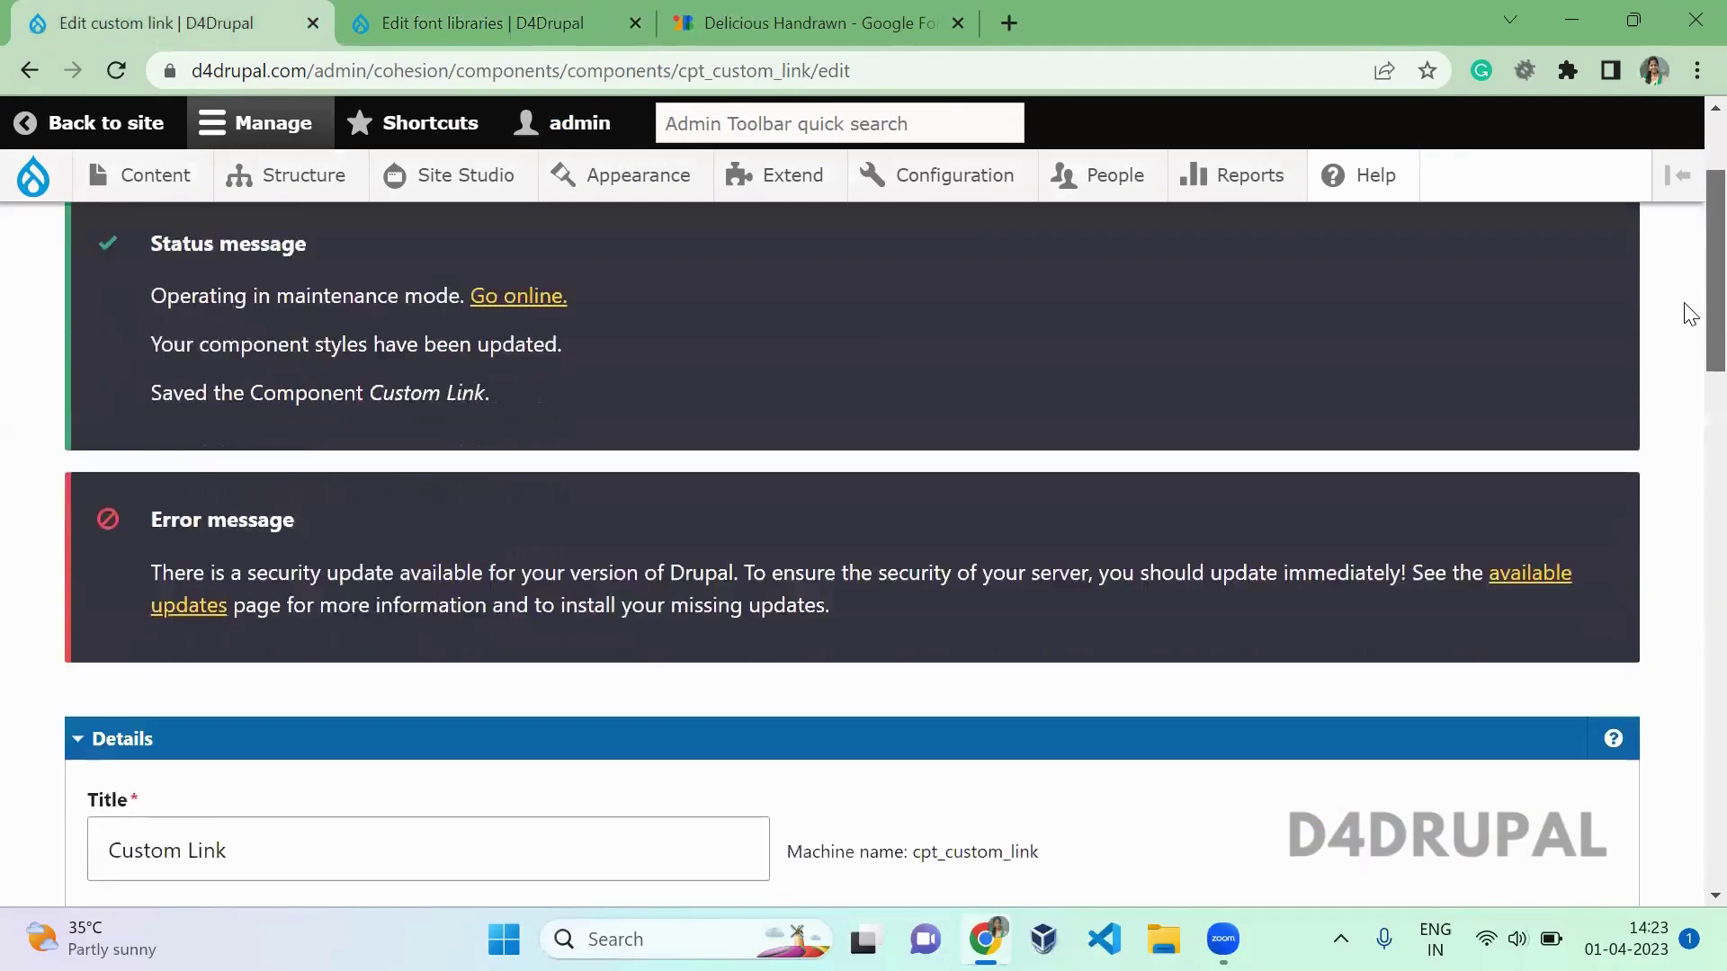
pyautogui.scroll(-10, 1688, 428)
pyautogui.scroll(1, 1685, 559)
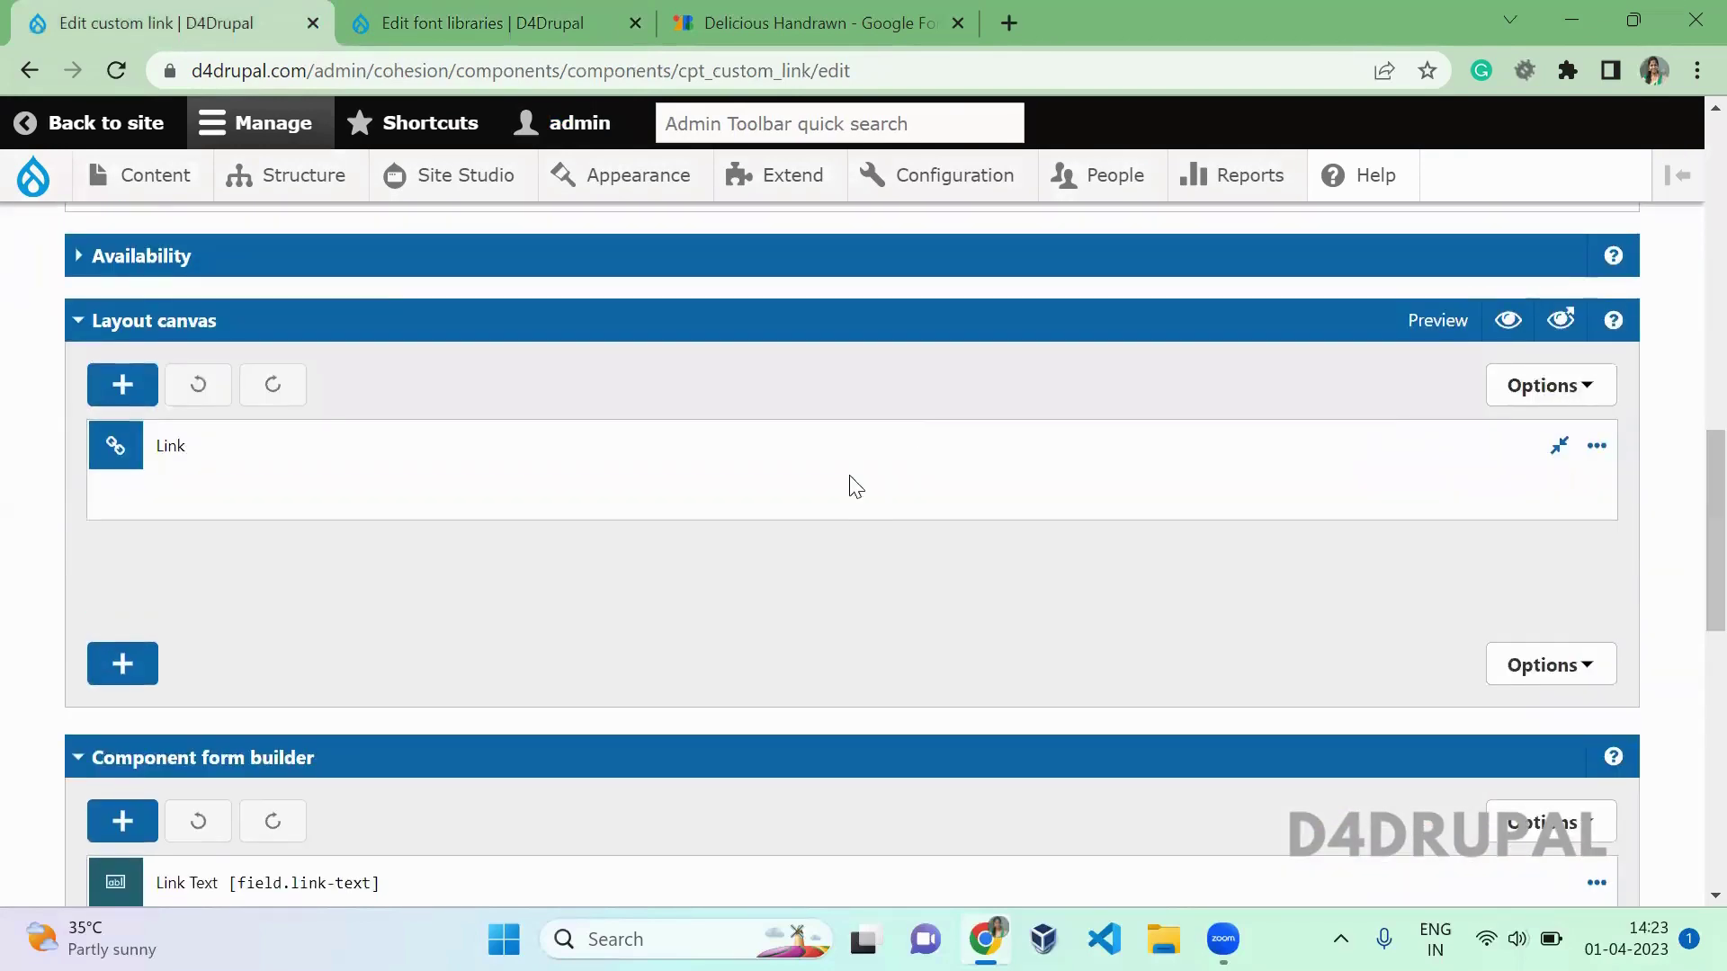
# Step: Set the Link element's font family to Delicious, apply, and save the component
pyautogui.doubleClick(878, 454)
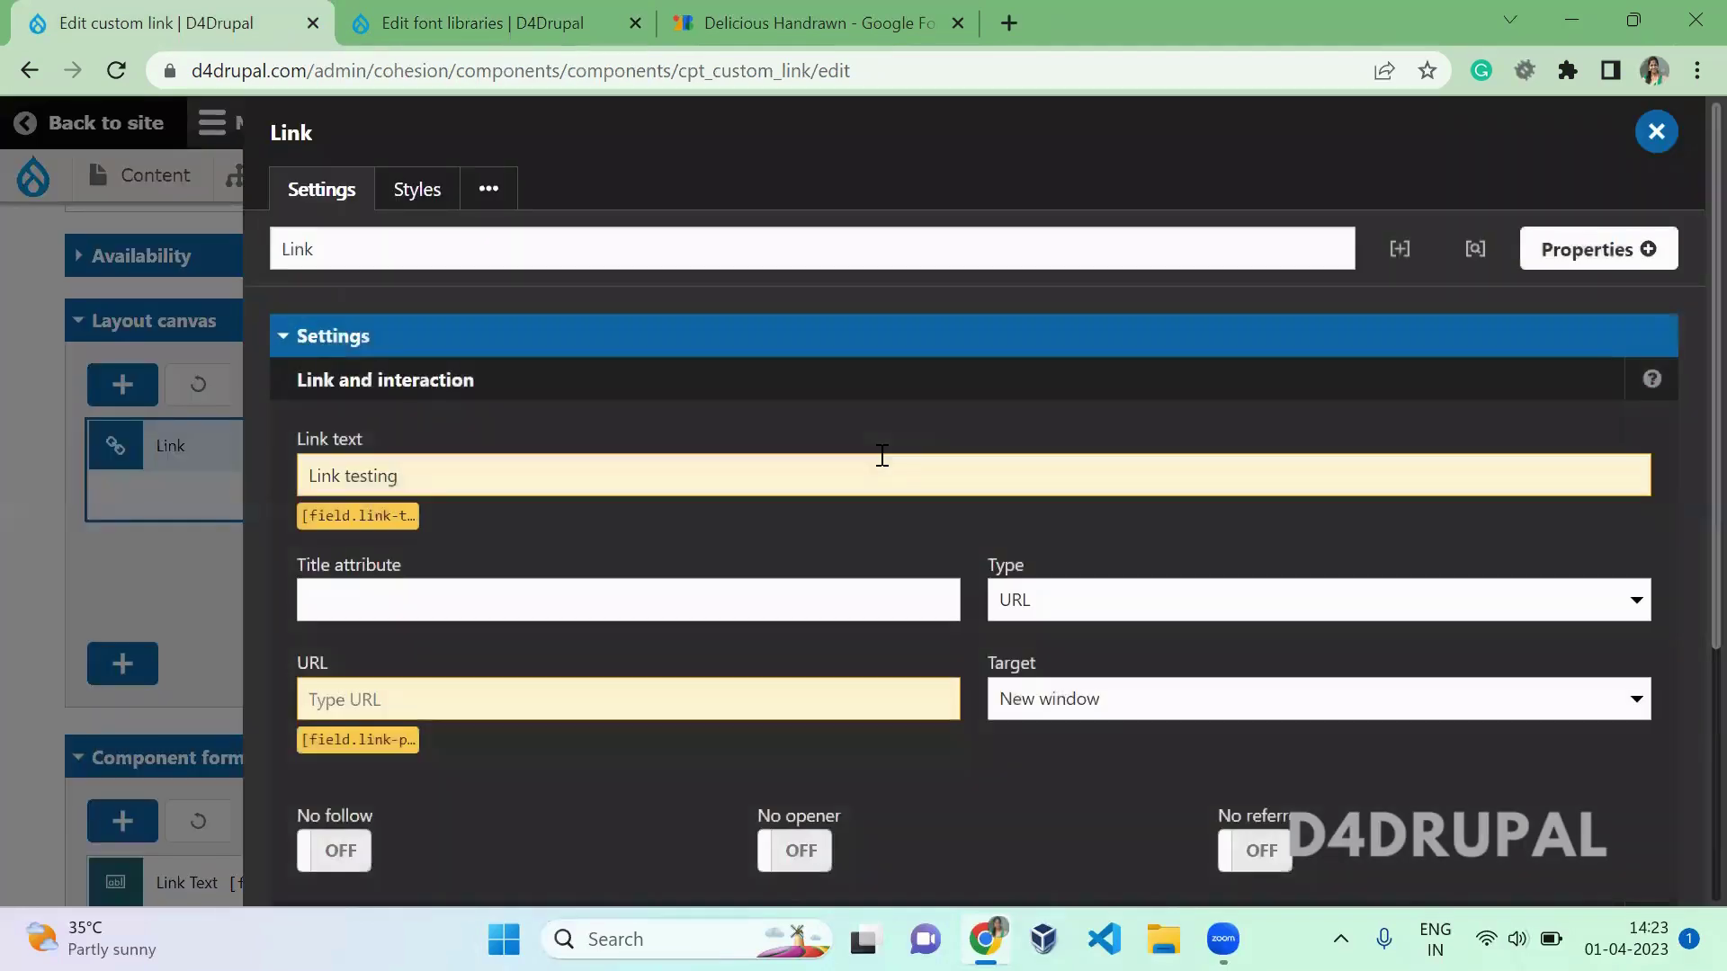
pyautogui.click(399, 190)
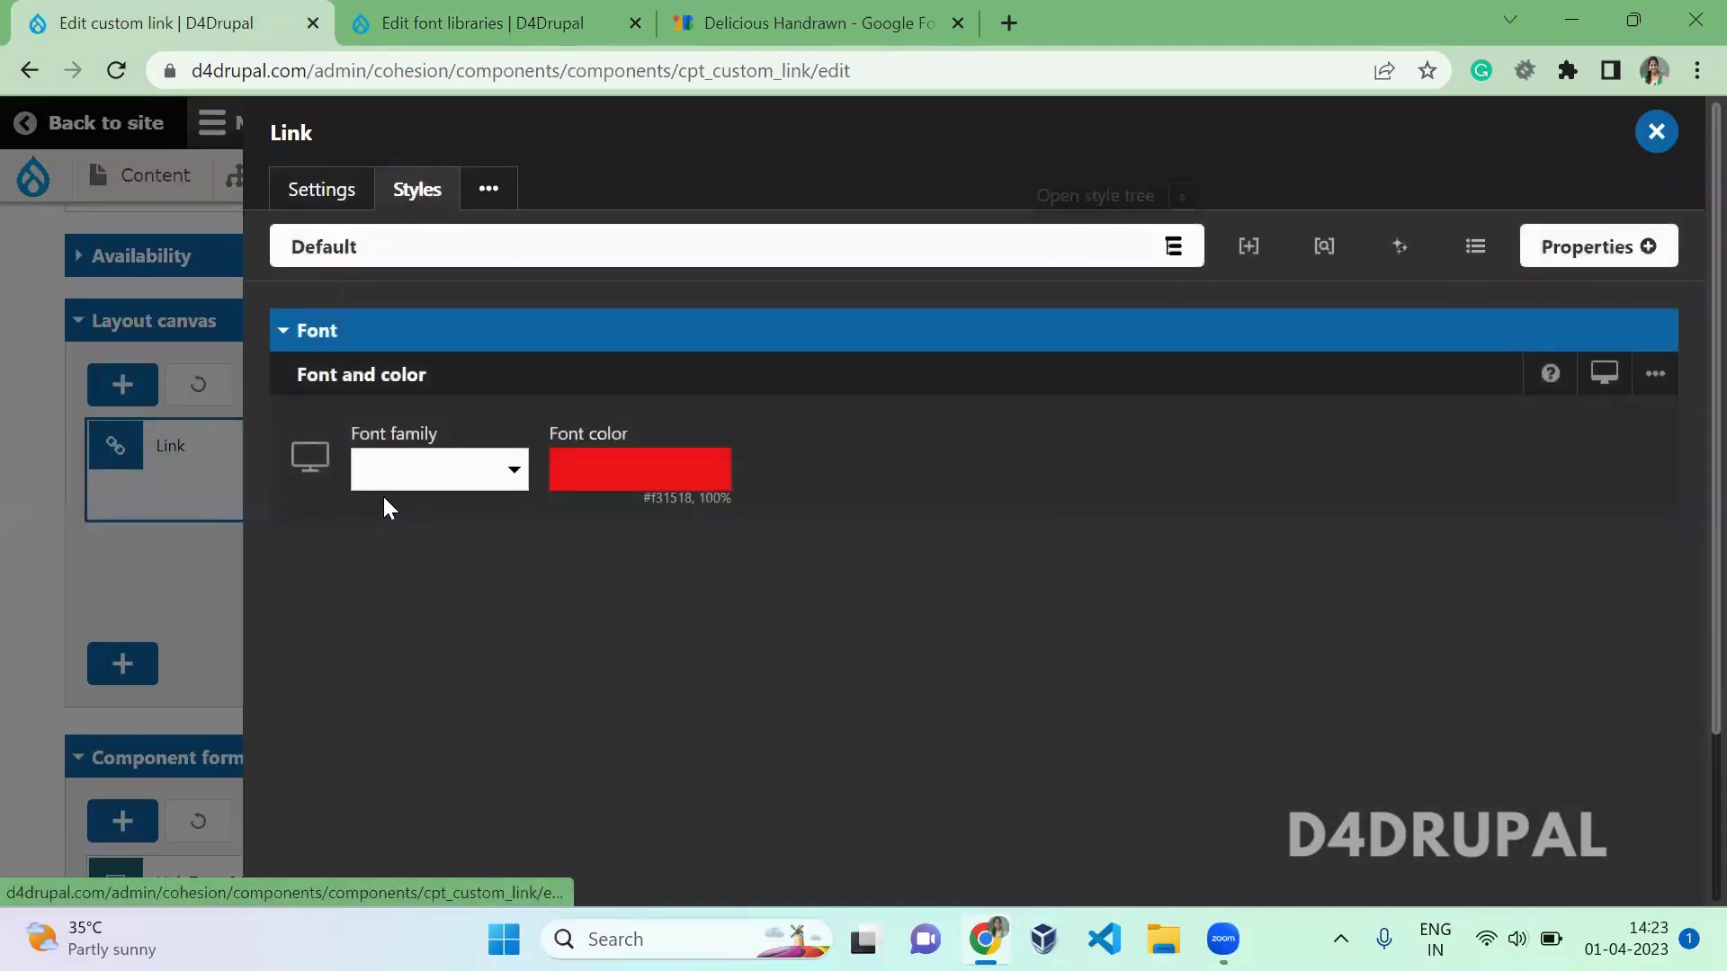
pyautogui.click(434, 483)
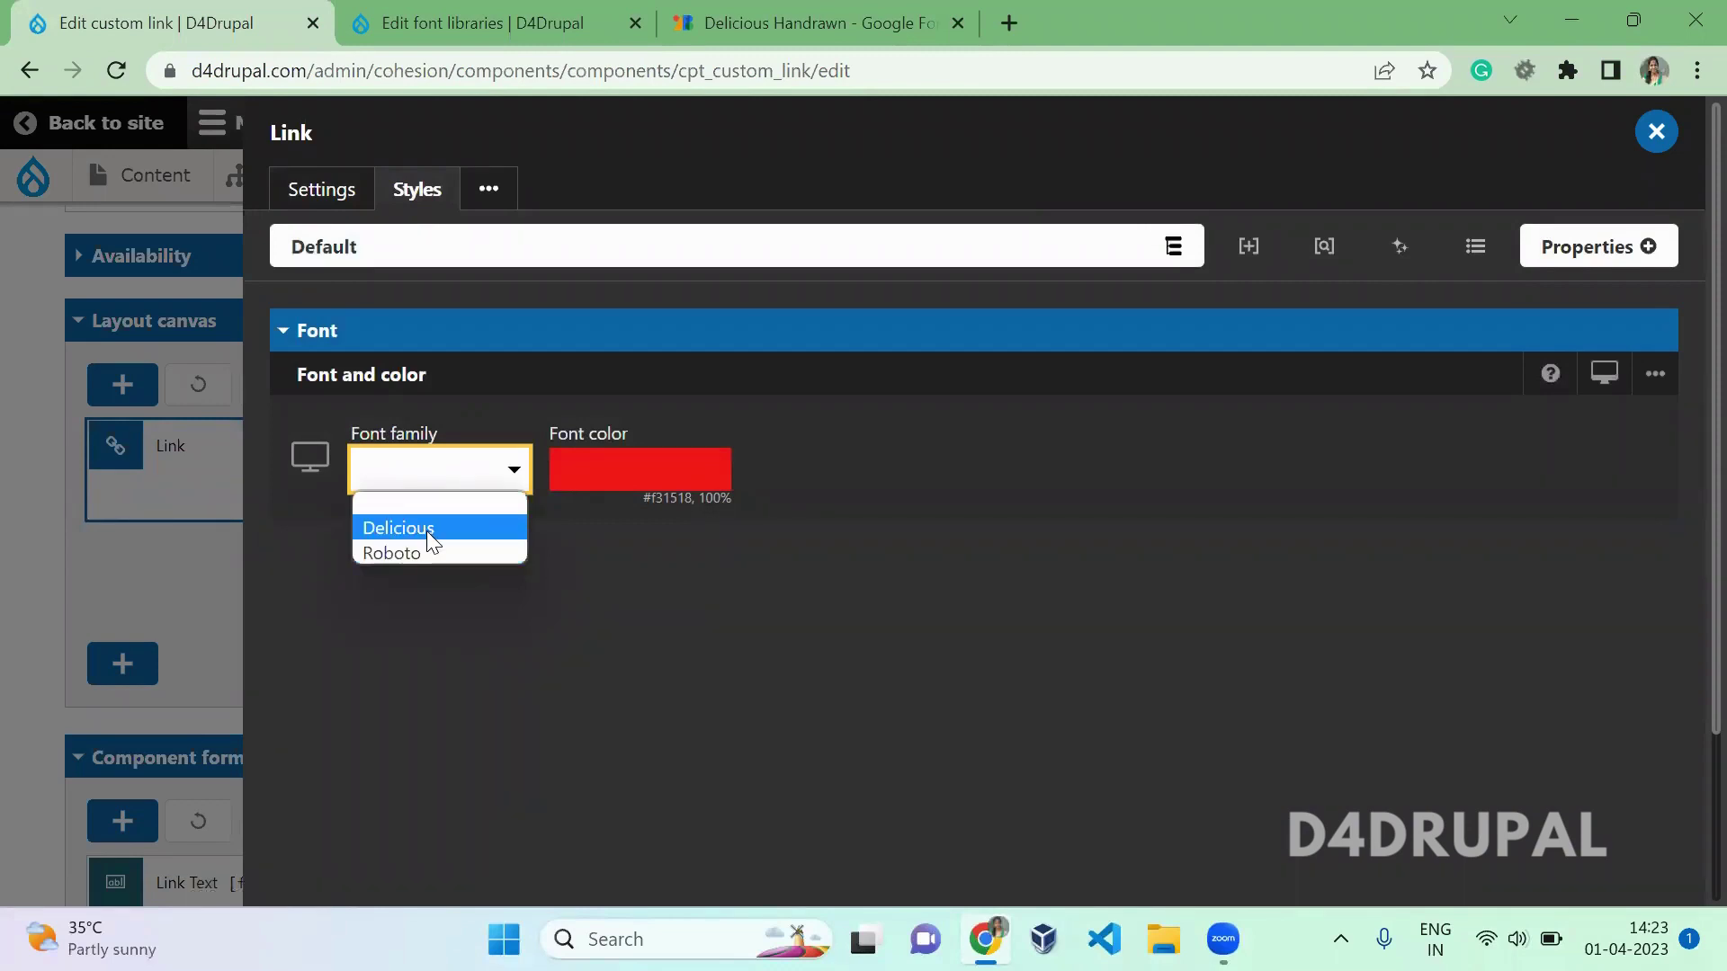
pyautogui.click(426, 529)
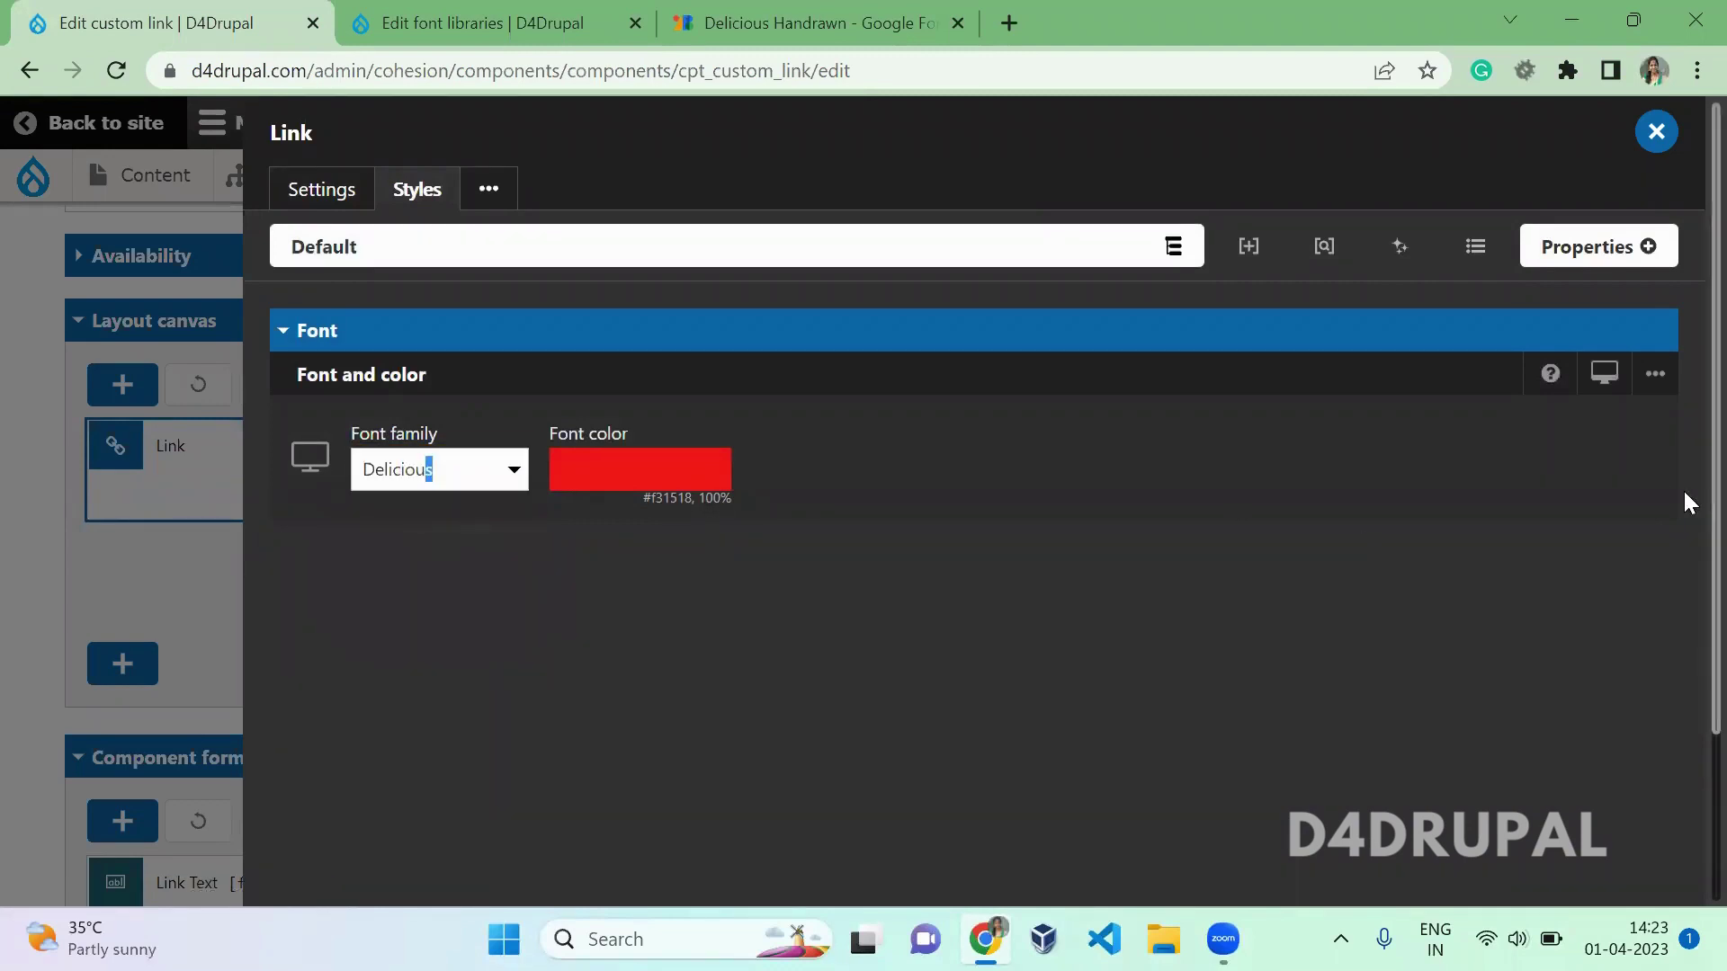
pyautogui.scroll(-2, 1687, 502)
pyautogui.click(1627, 869)
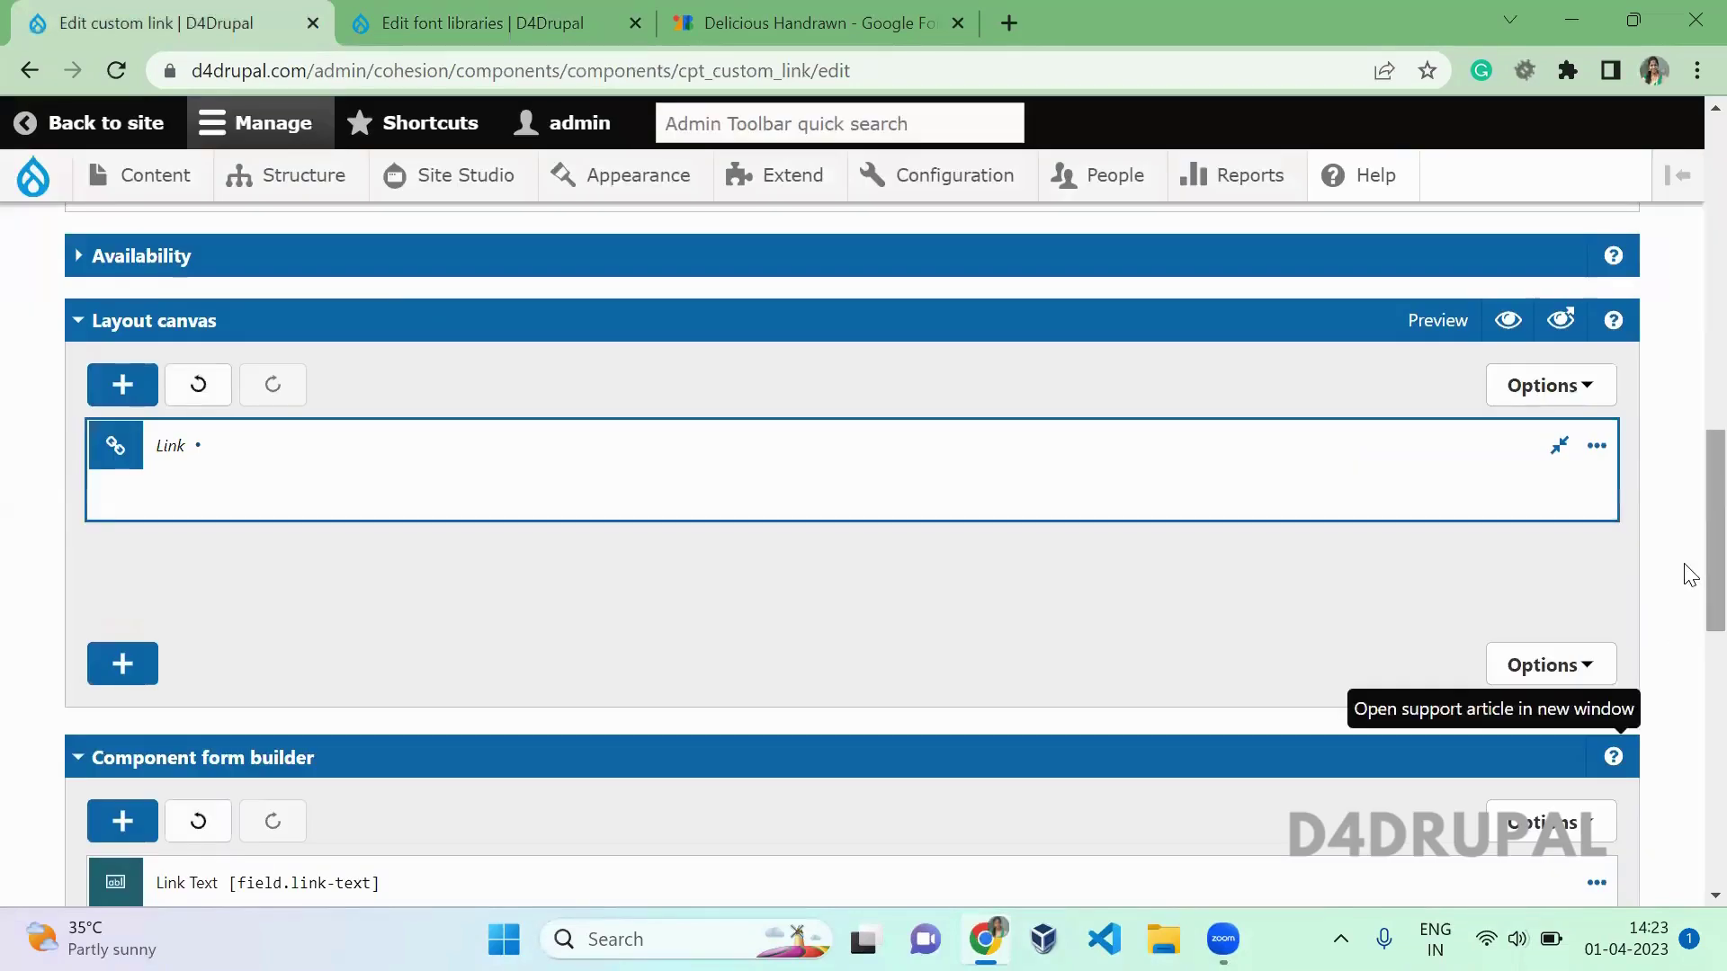
pyautogui.scroll(-10, 779, 605)
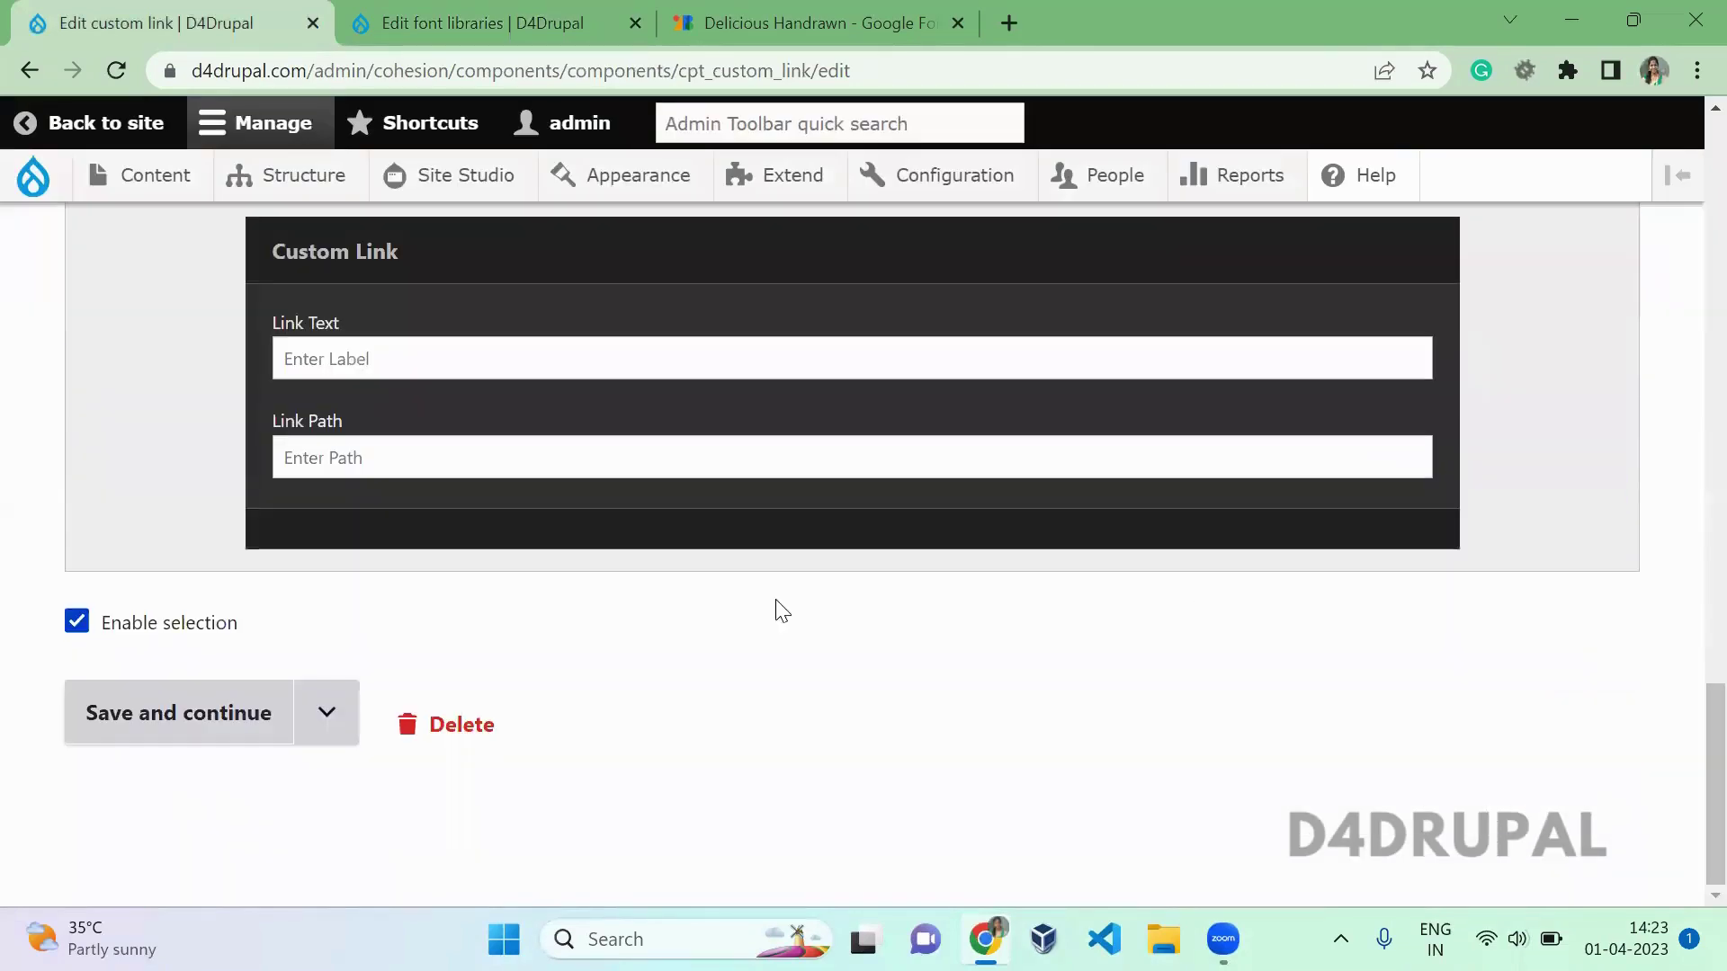
pyautogui.click(219, 729)
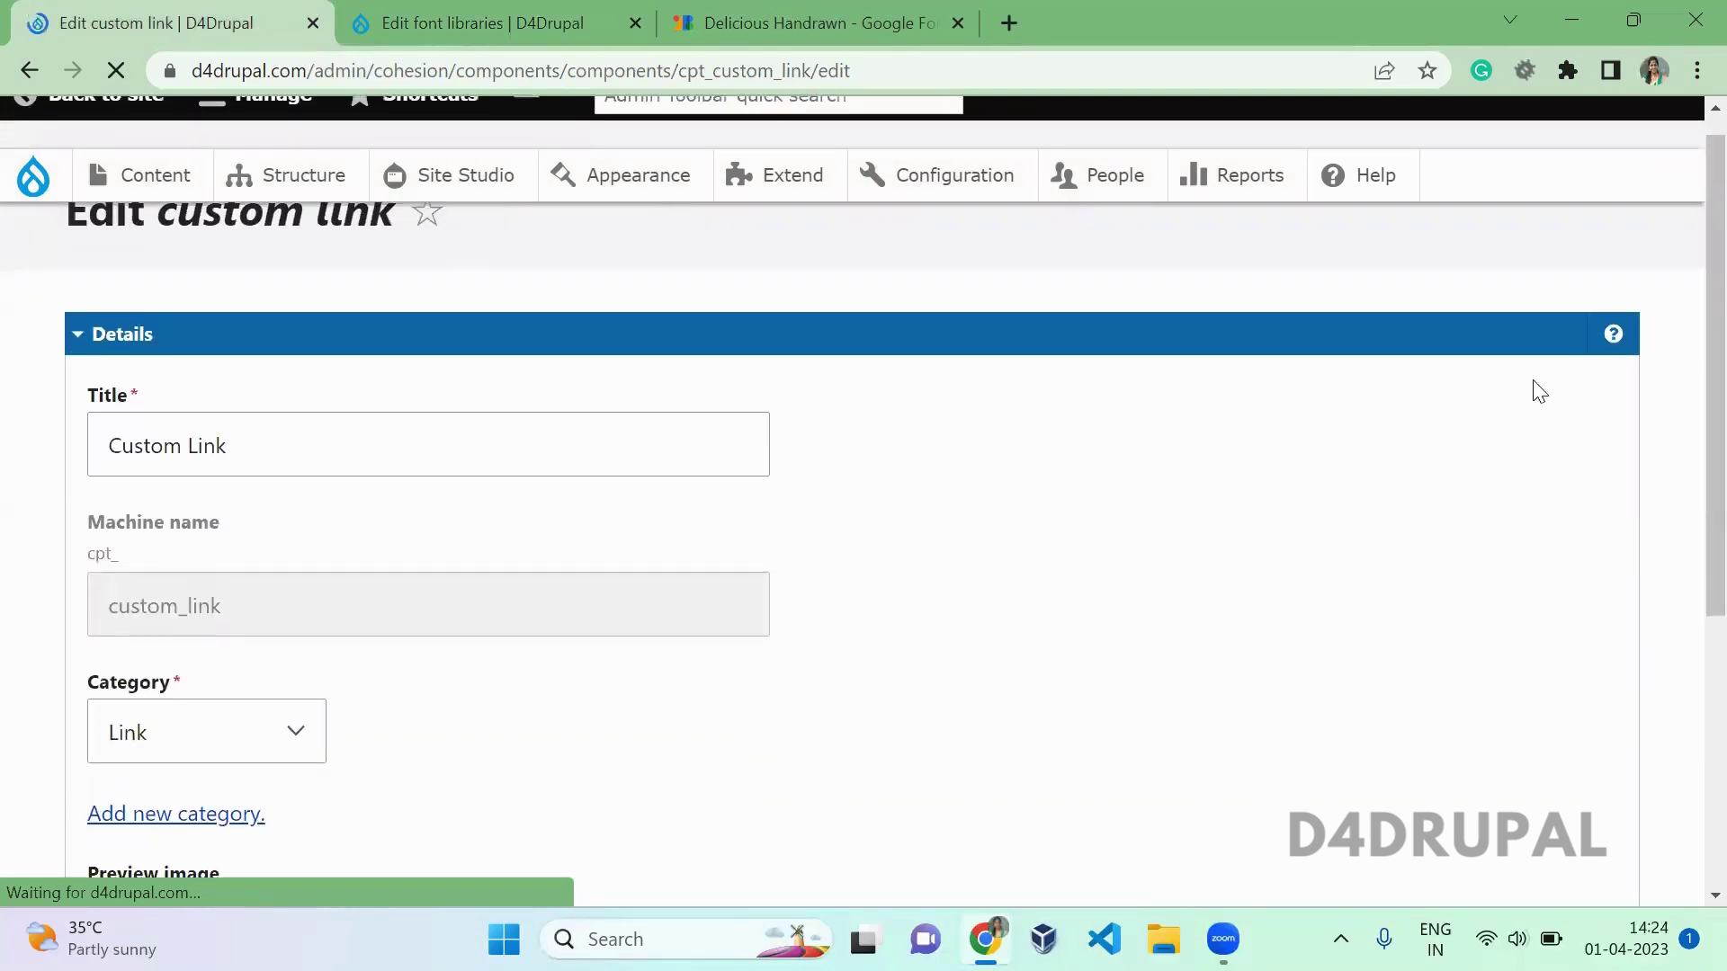
# Step: Turn on the Layout canvas inline preview to see 'Link testing' in red Delicious lettering
pyautogui.scroll(-5, 1691, 360)
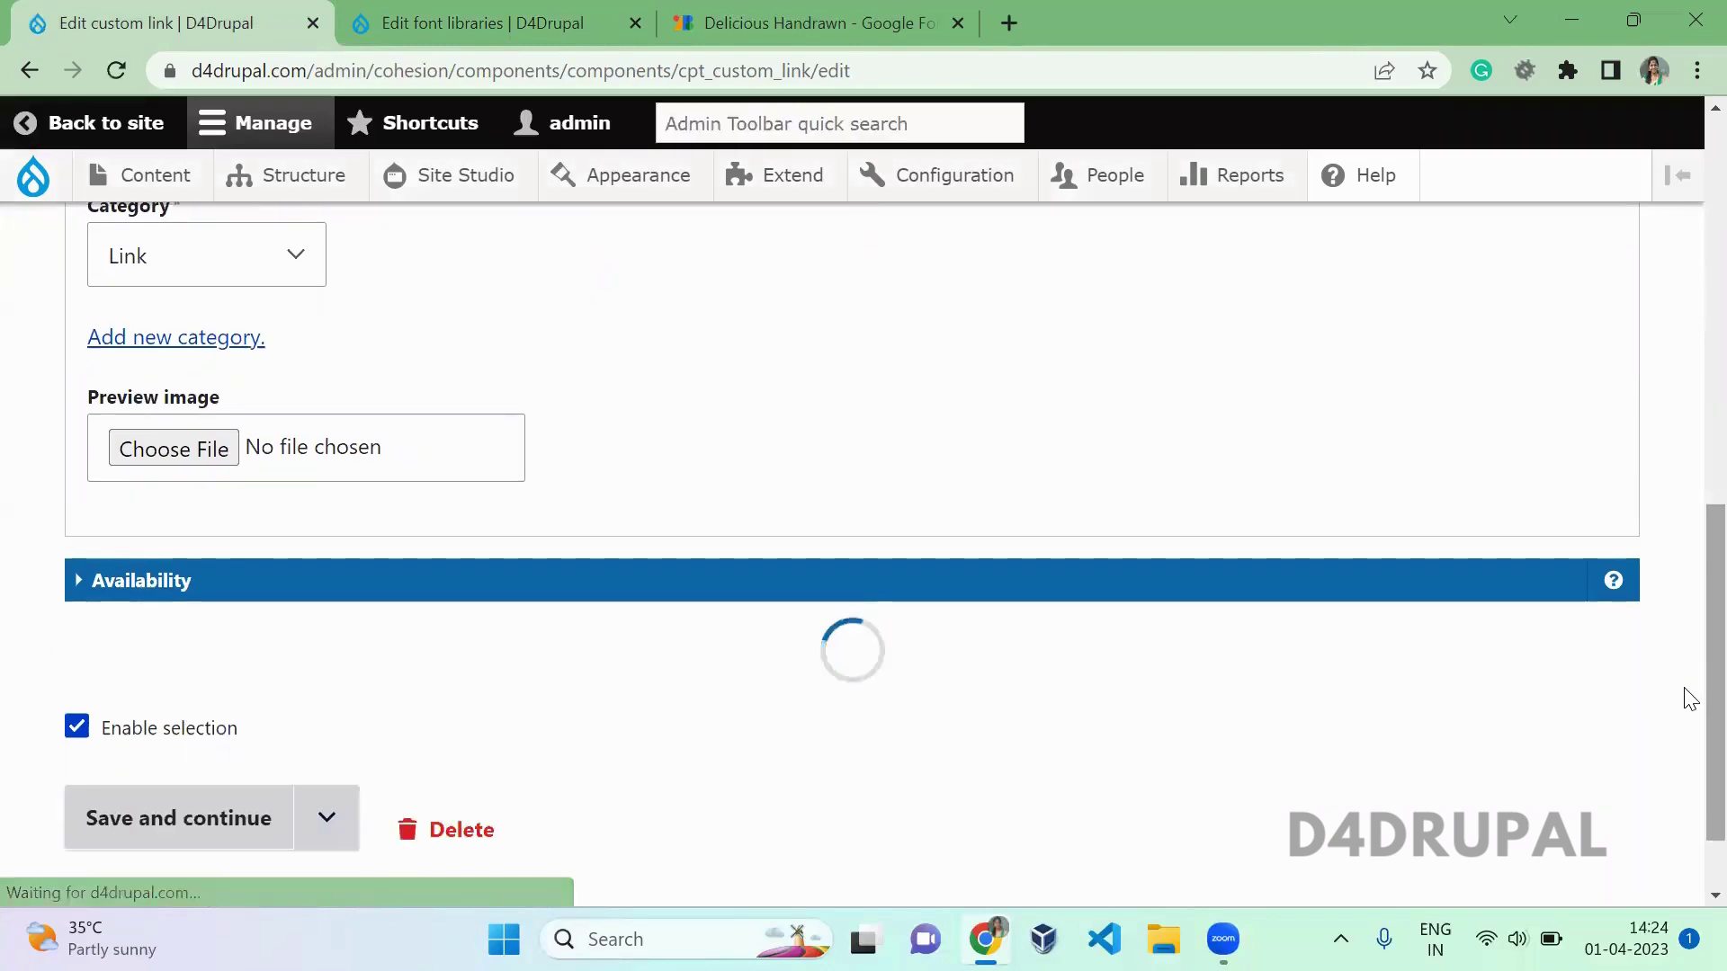
pyautogui.scroll(-1, 1688, 719)
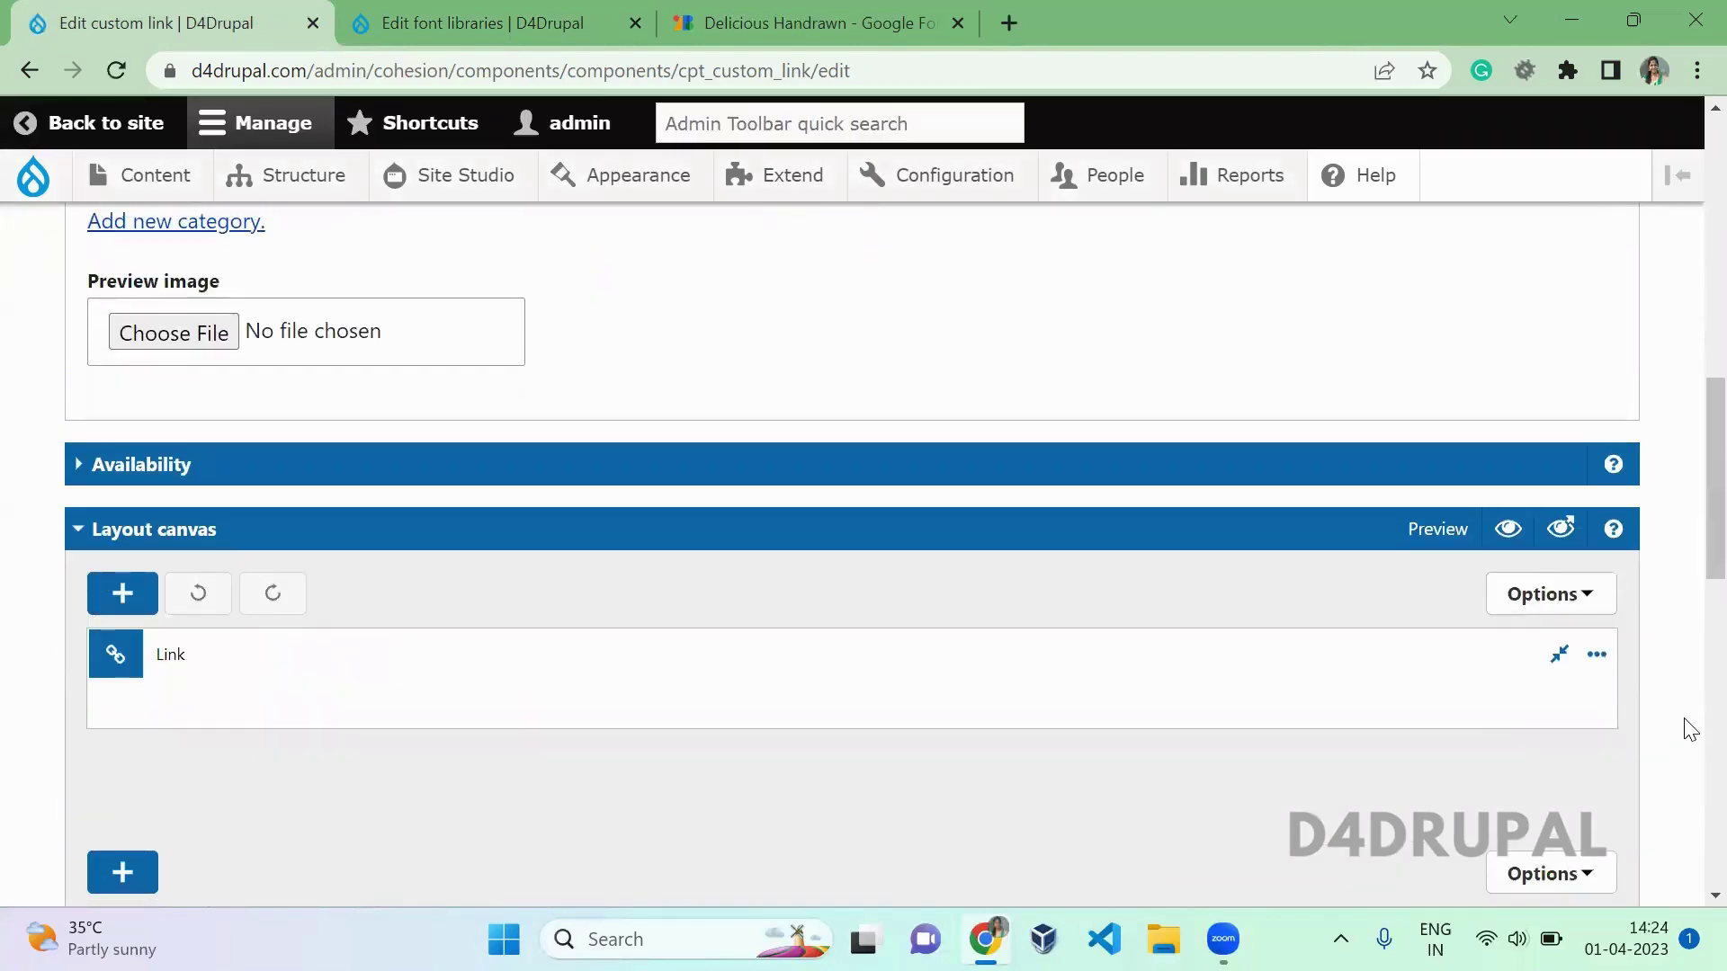
pyautogui.click(1508, 529)
pyautogui.scroll(-3, 1687, 531)
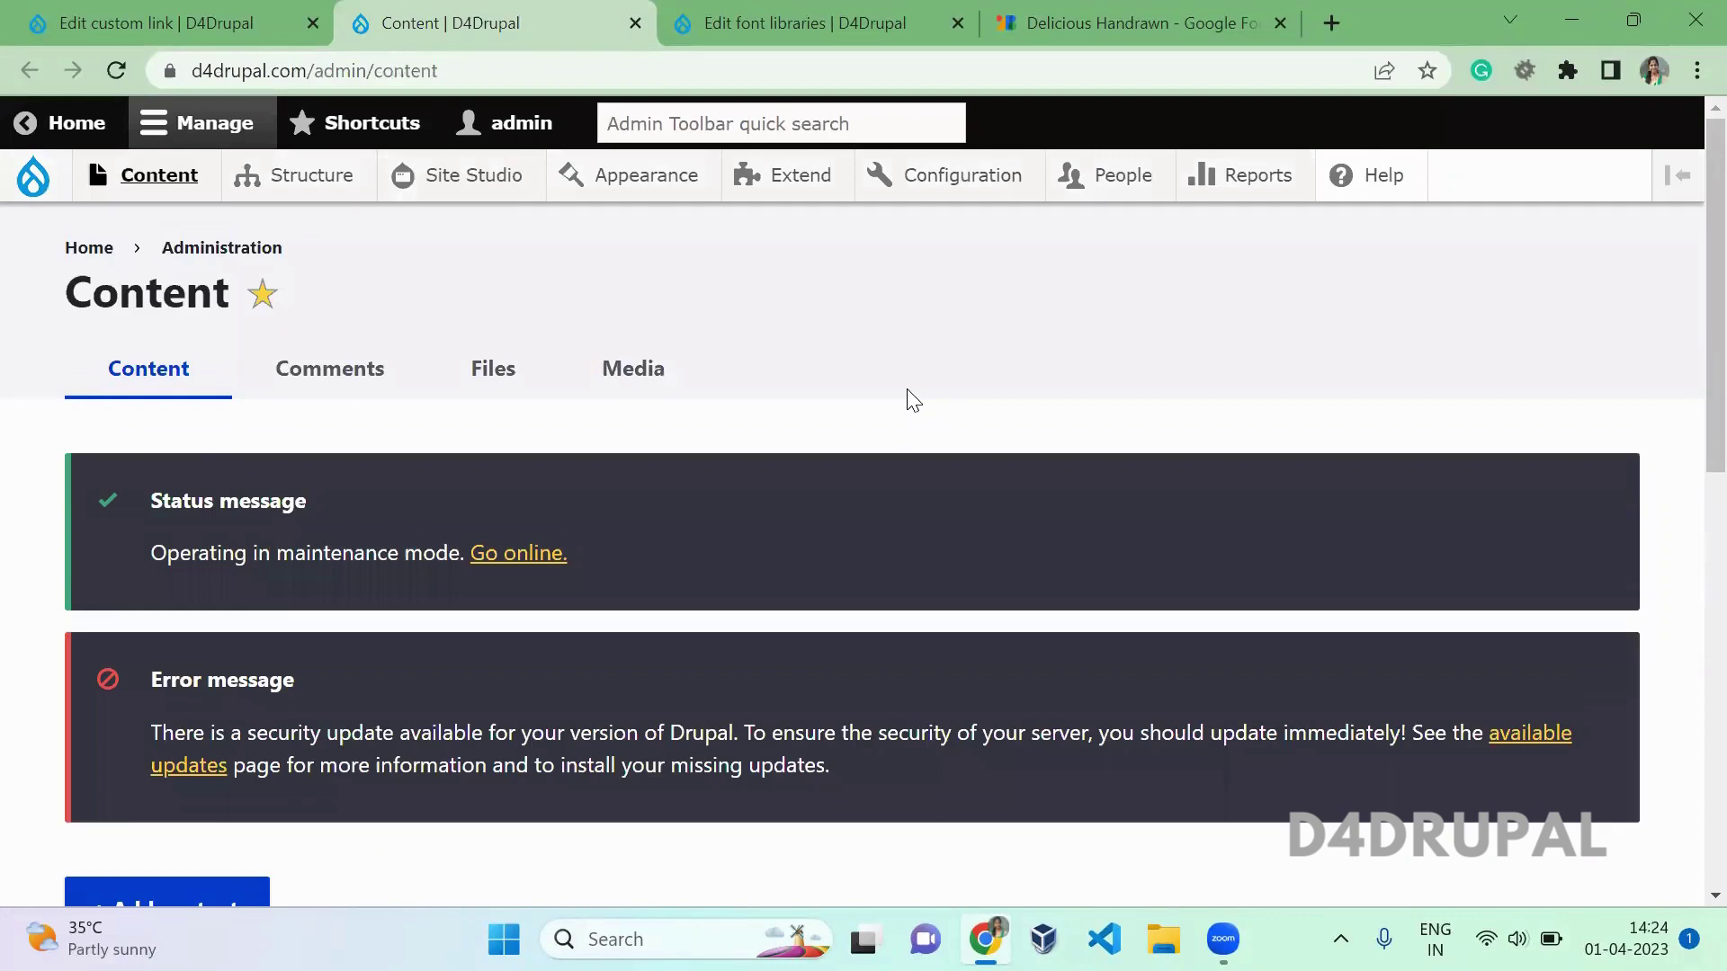
# Step: Edit the Link article and inspect its Custom Link component without changes
pyautogui.scroll(-2, 910, 398)
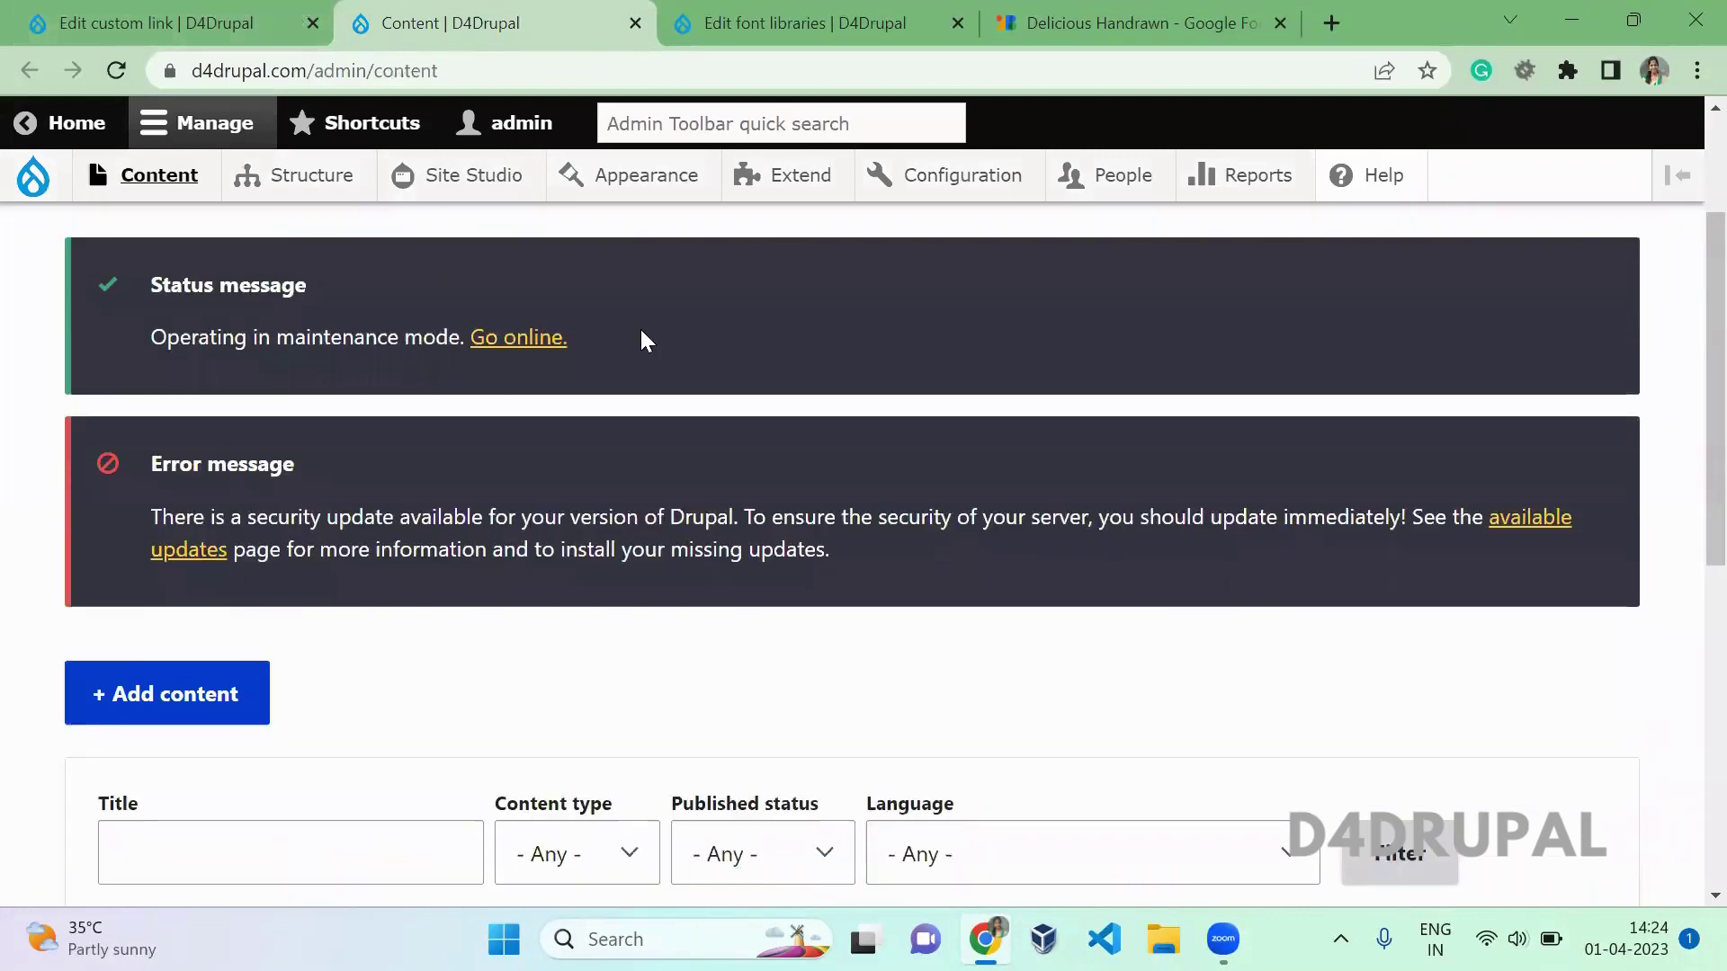
pyautogui.scroll(-7, 642, 332)
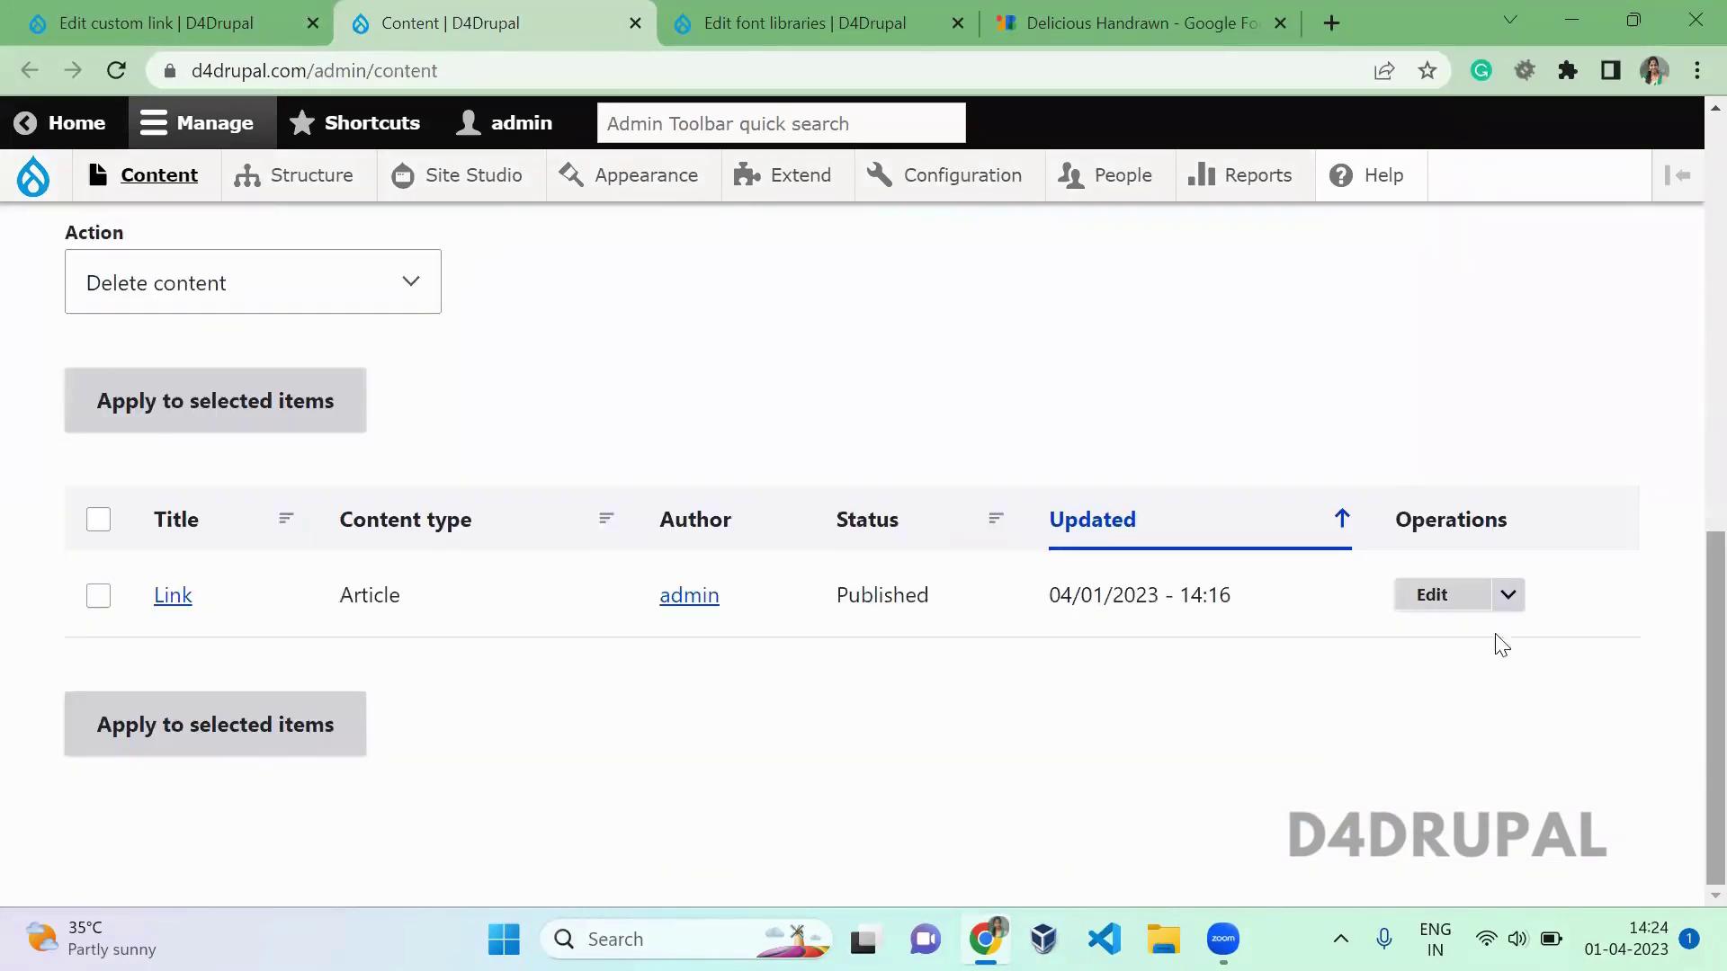
pyautogui.click(1443, 605)
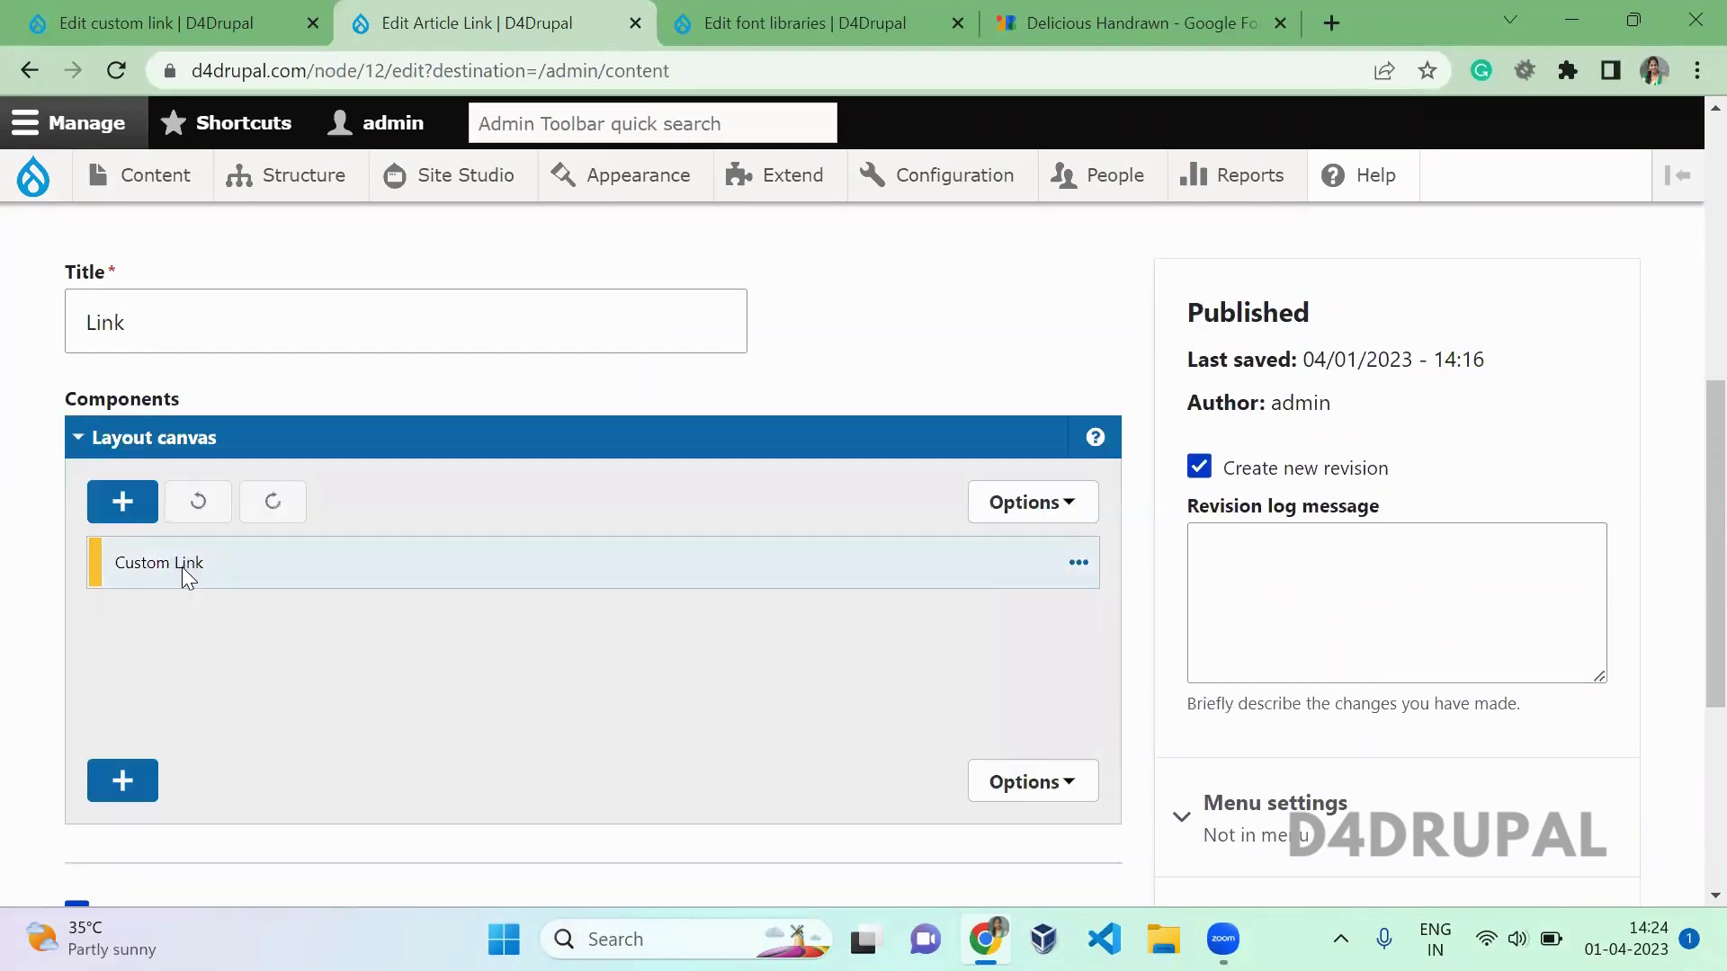
pyautogui.doubleClick(182, 566)
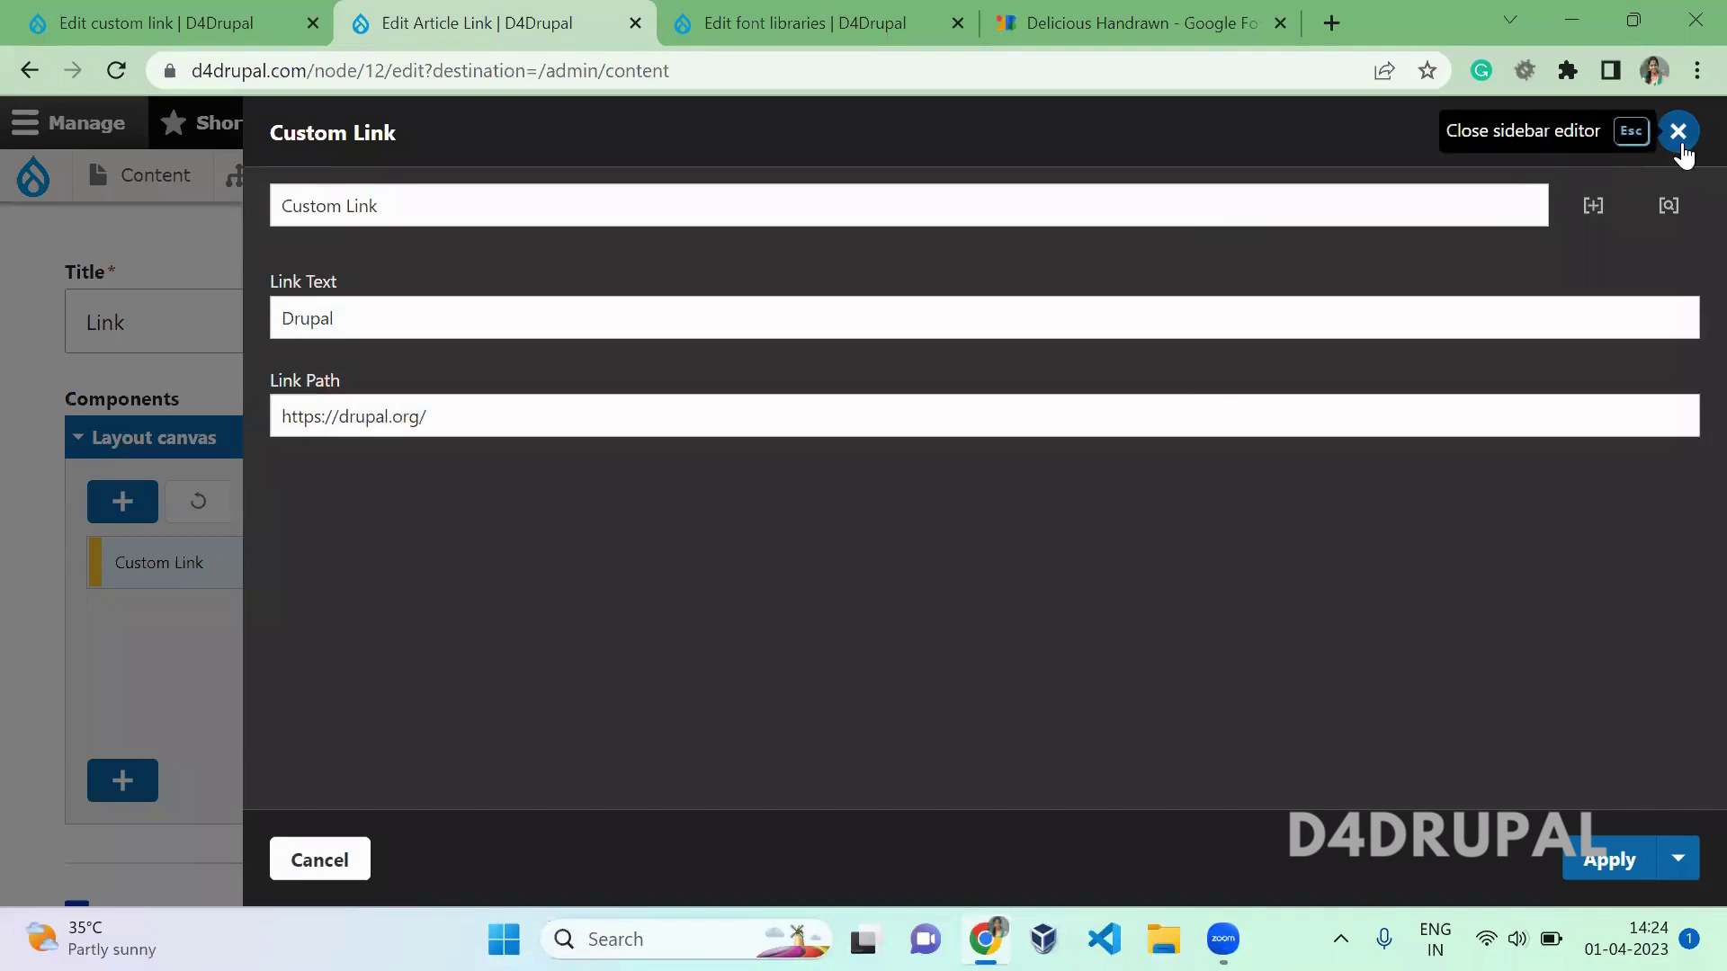
pyautogui.click(1678, 135)
# Step: View the Link article page and check the red handwritten Drupal link
pyautogui.scroll(5, 1685, 470)
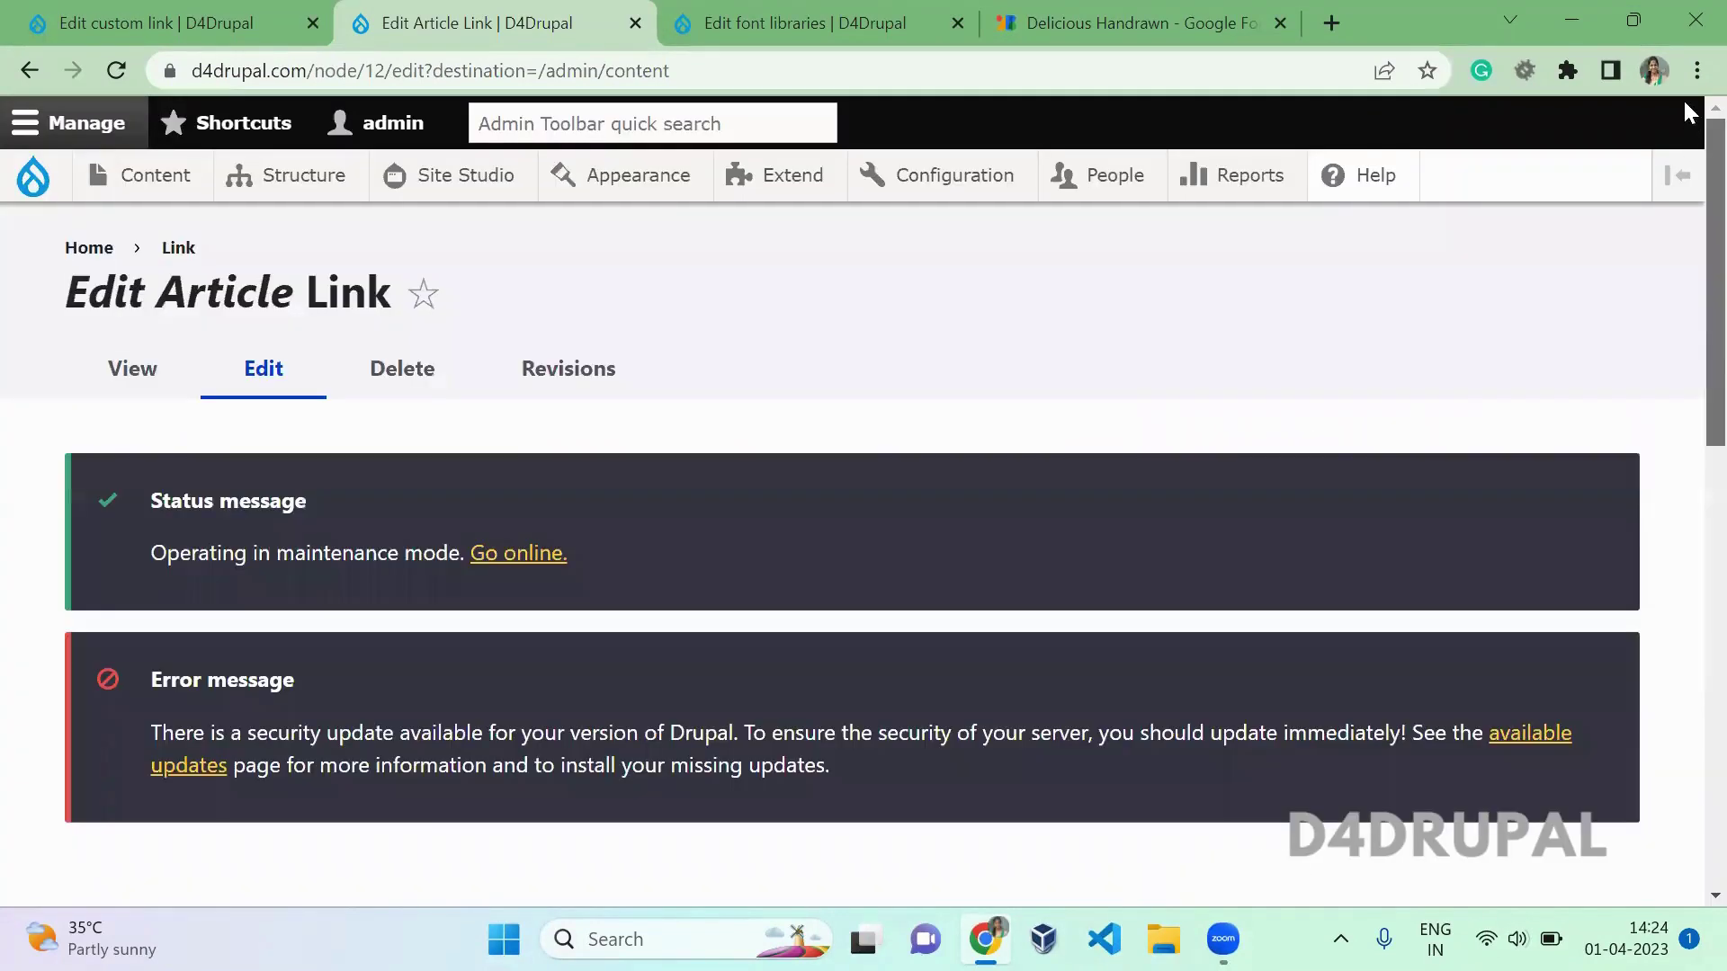
pyautogui.click(167, 402)
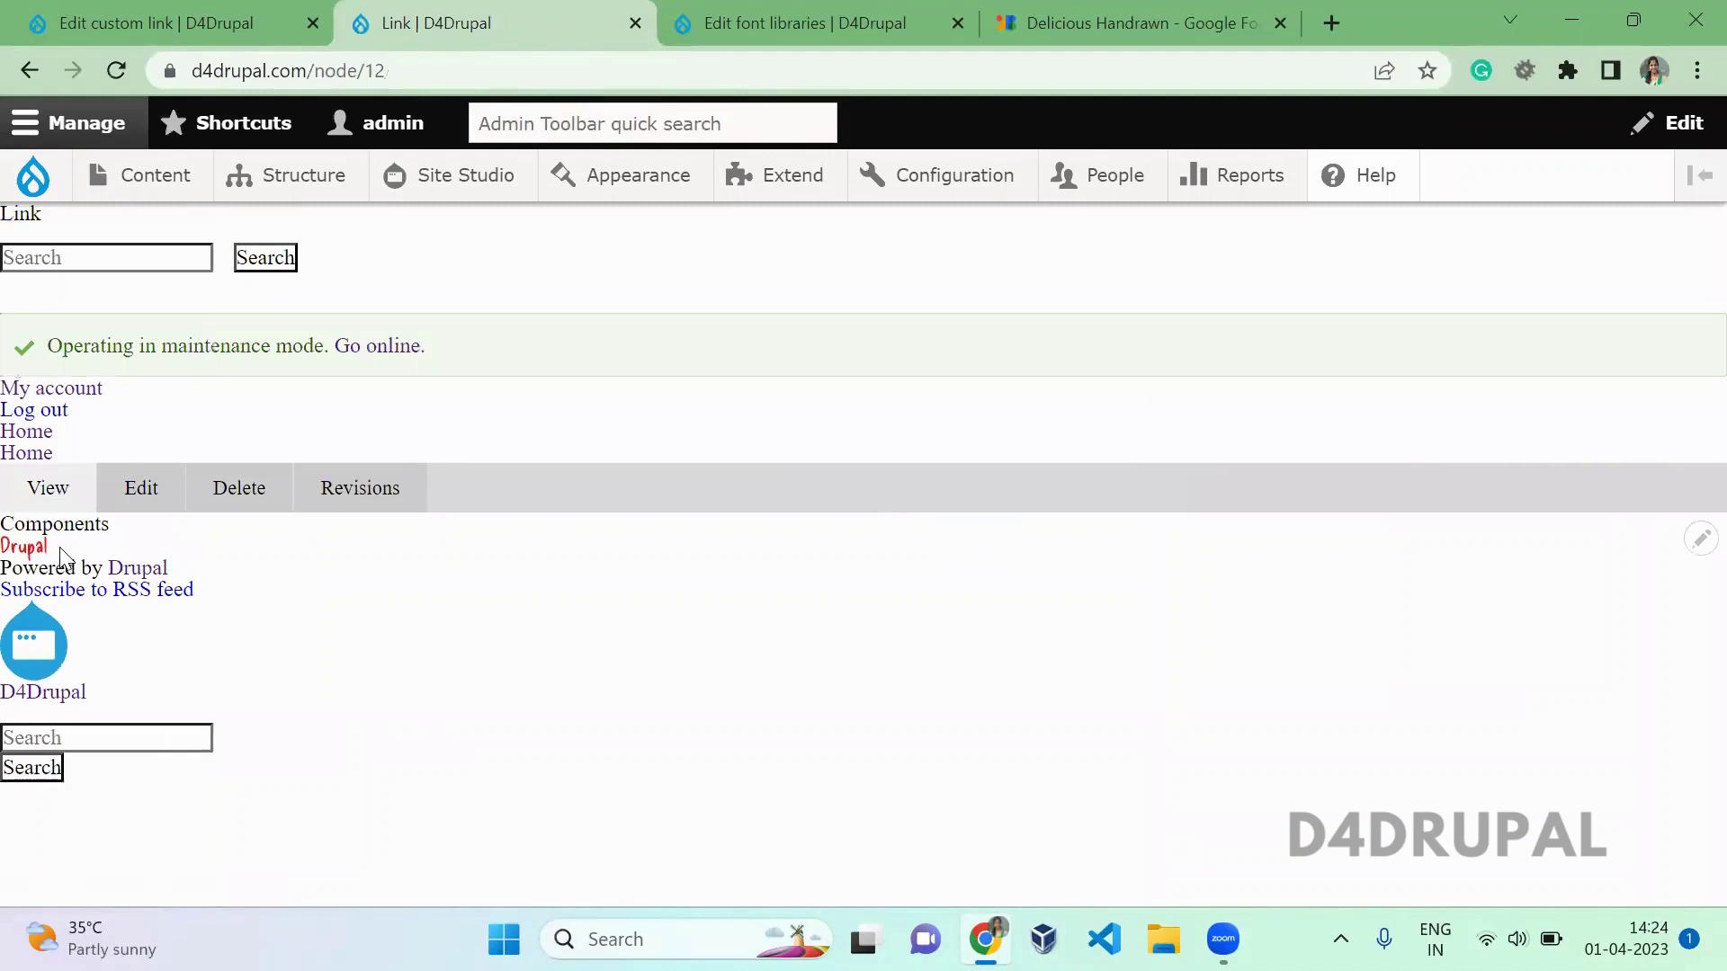
pyautogui.moveTo(52, 549); pyautogui.dragTo(14, 548)
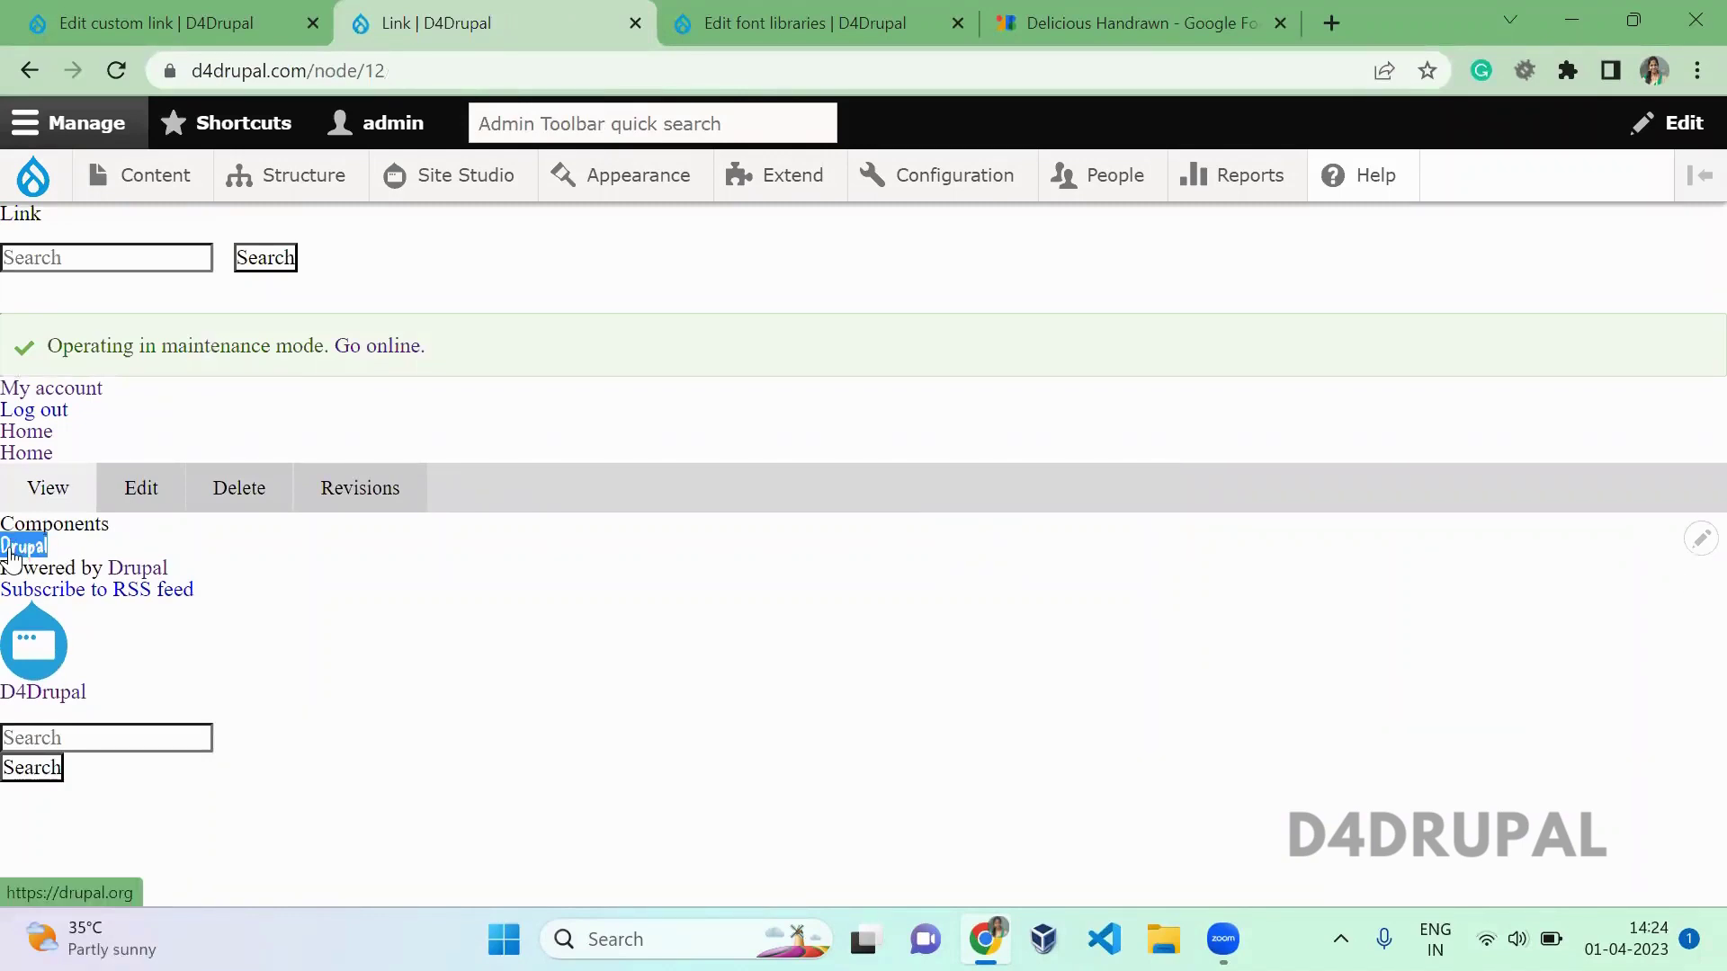
pyautogui.click(99, 556)
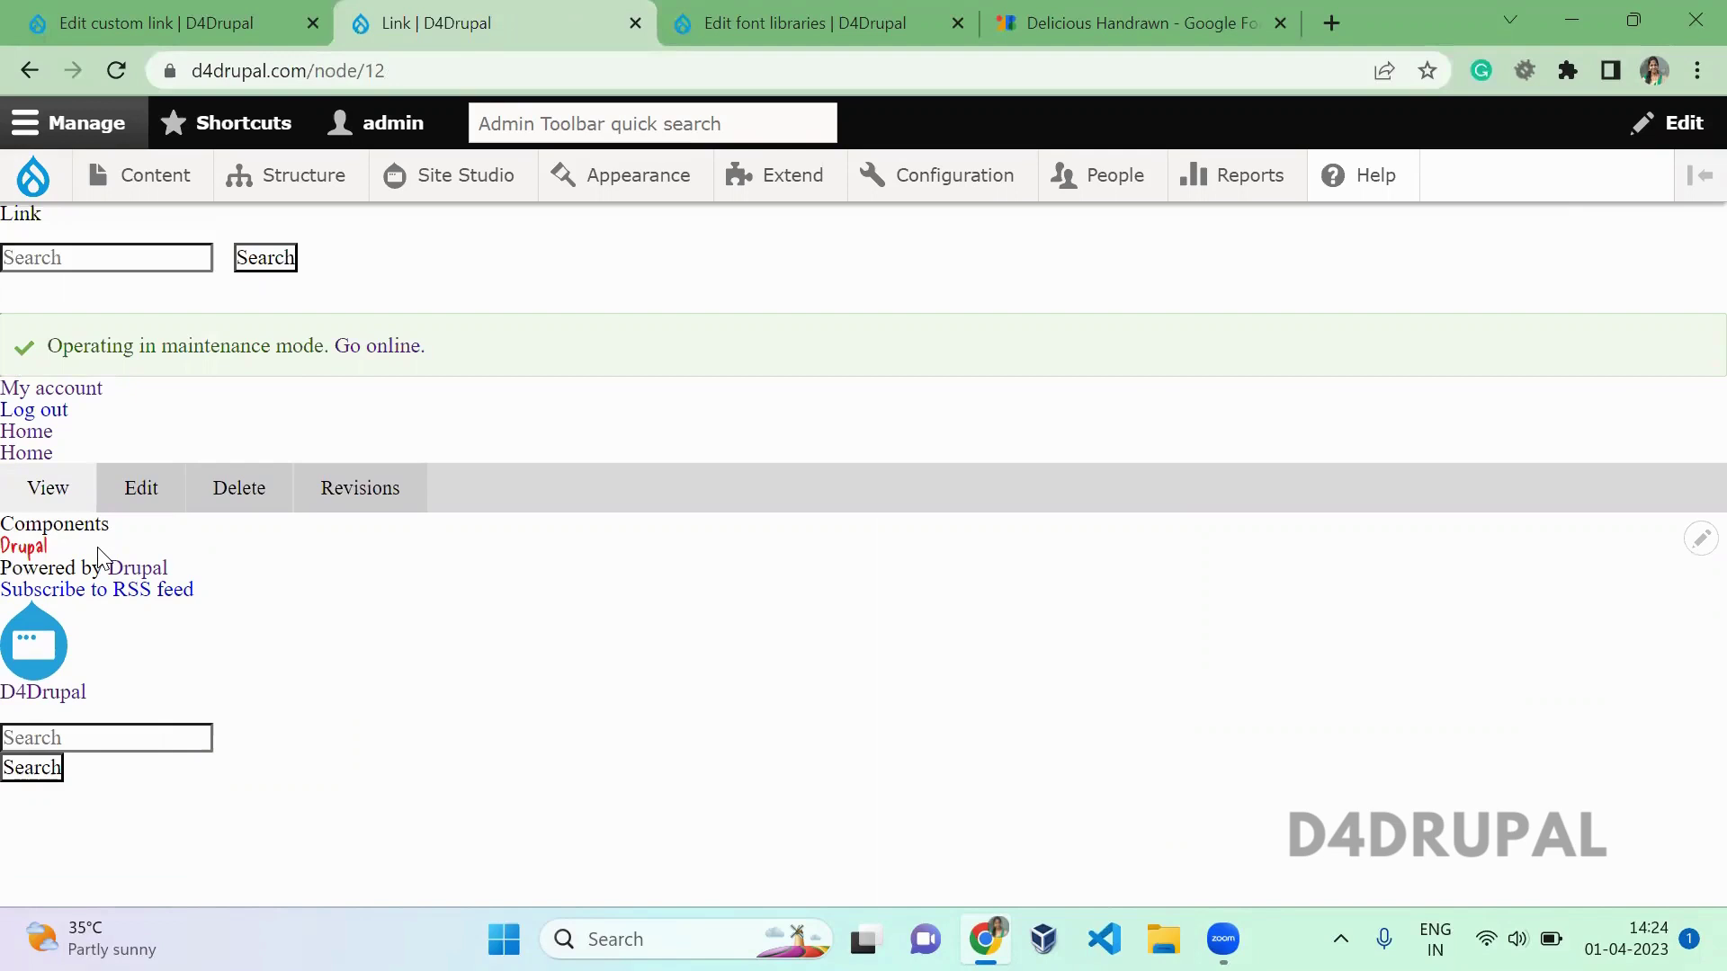
# Step: Go to the Default font settings page under Site Studio Website settings
pyautogui.hotkey('ctrl', 'Tab')
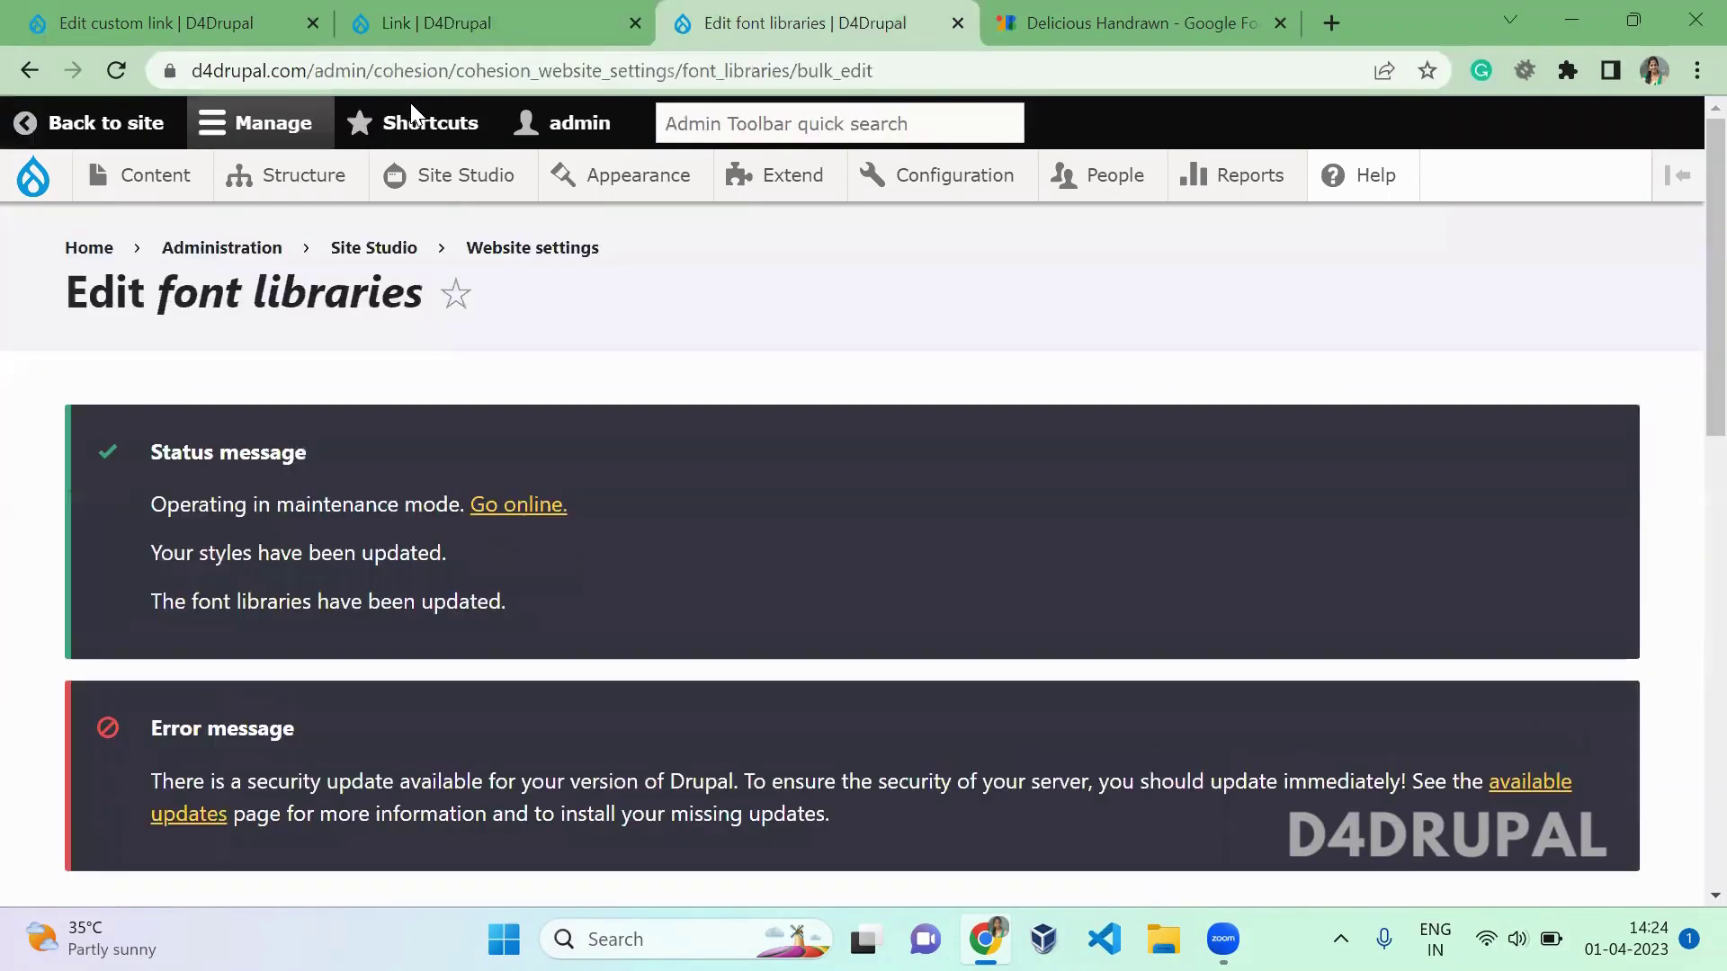
pyautogui.moveTo(450, 185)
pyautogui.moveTo(464, 358)
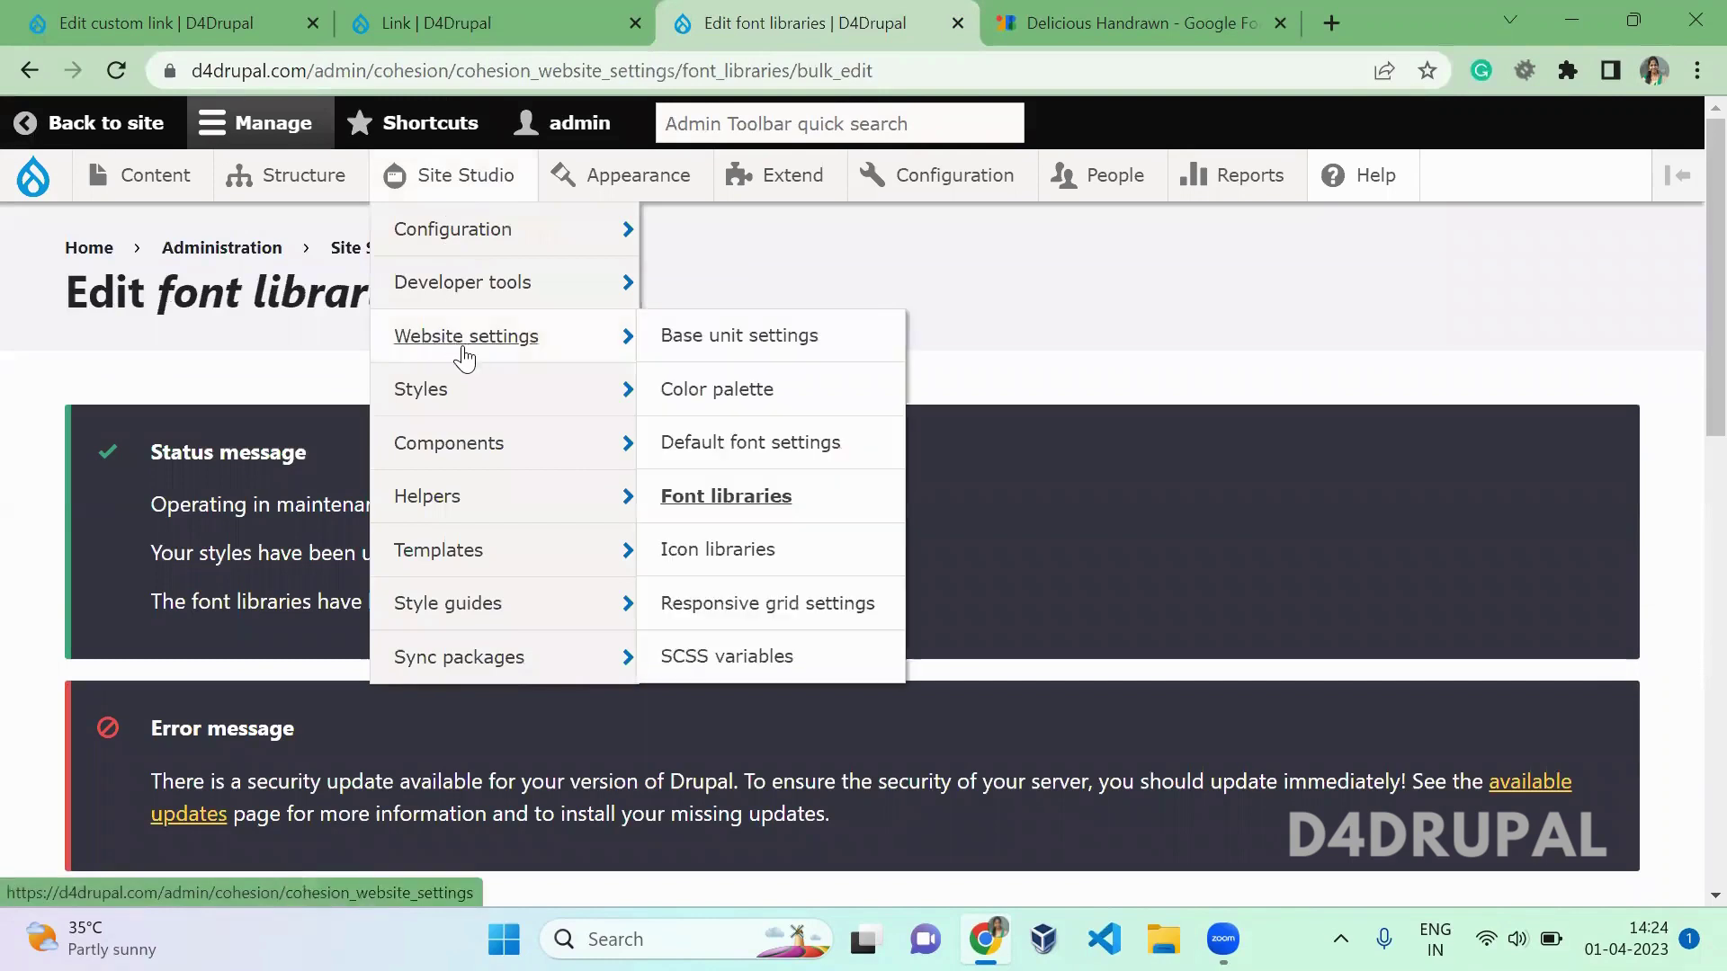
pyautogui.click(713, 447)
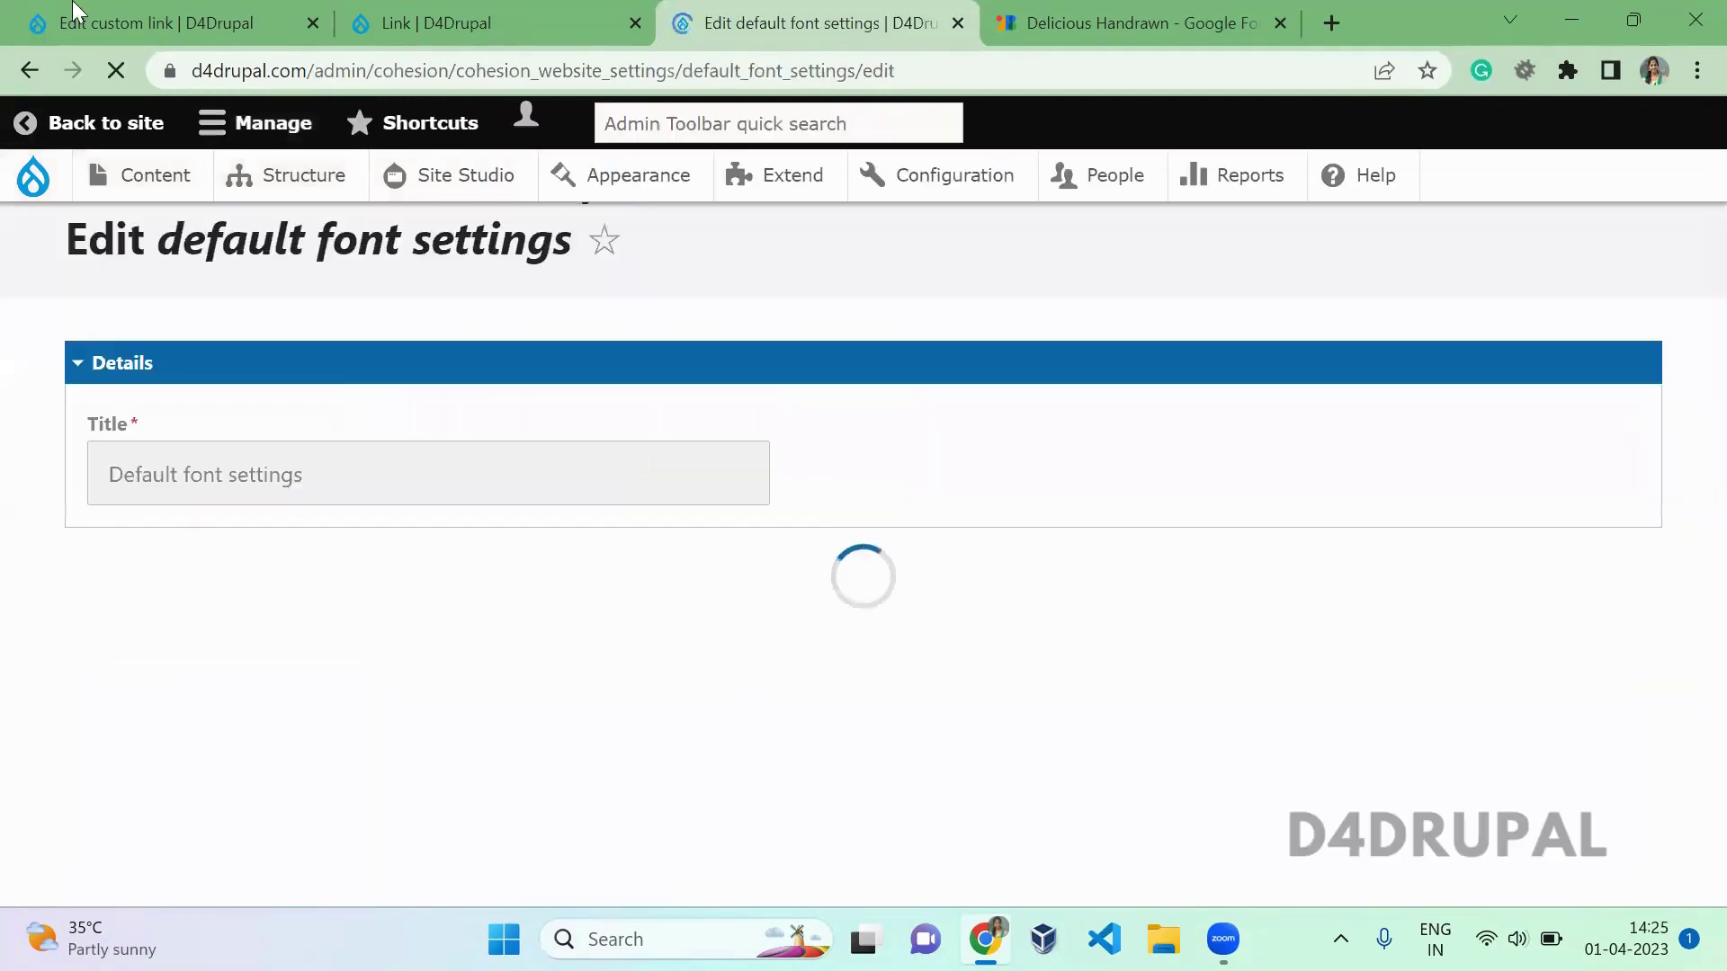
# Step: In the custom link component, turn off inline preview and clear the Link element's font family
pyautogui.click(73, 11)
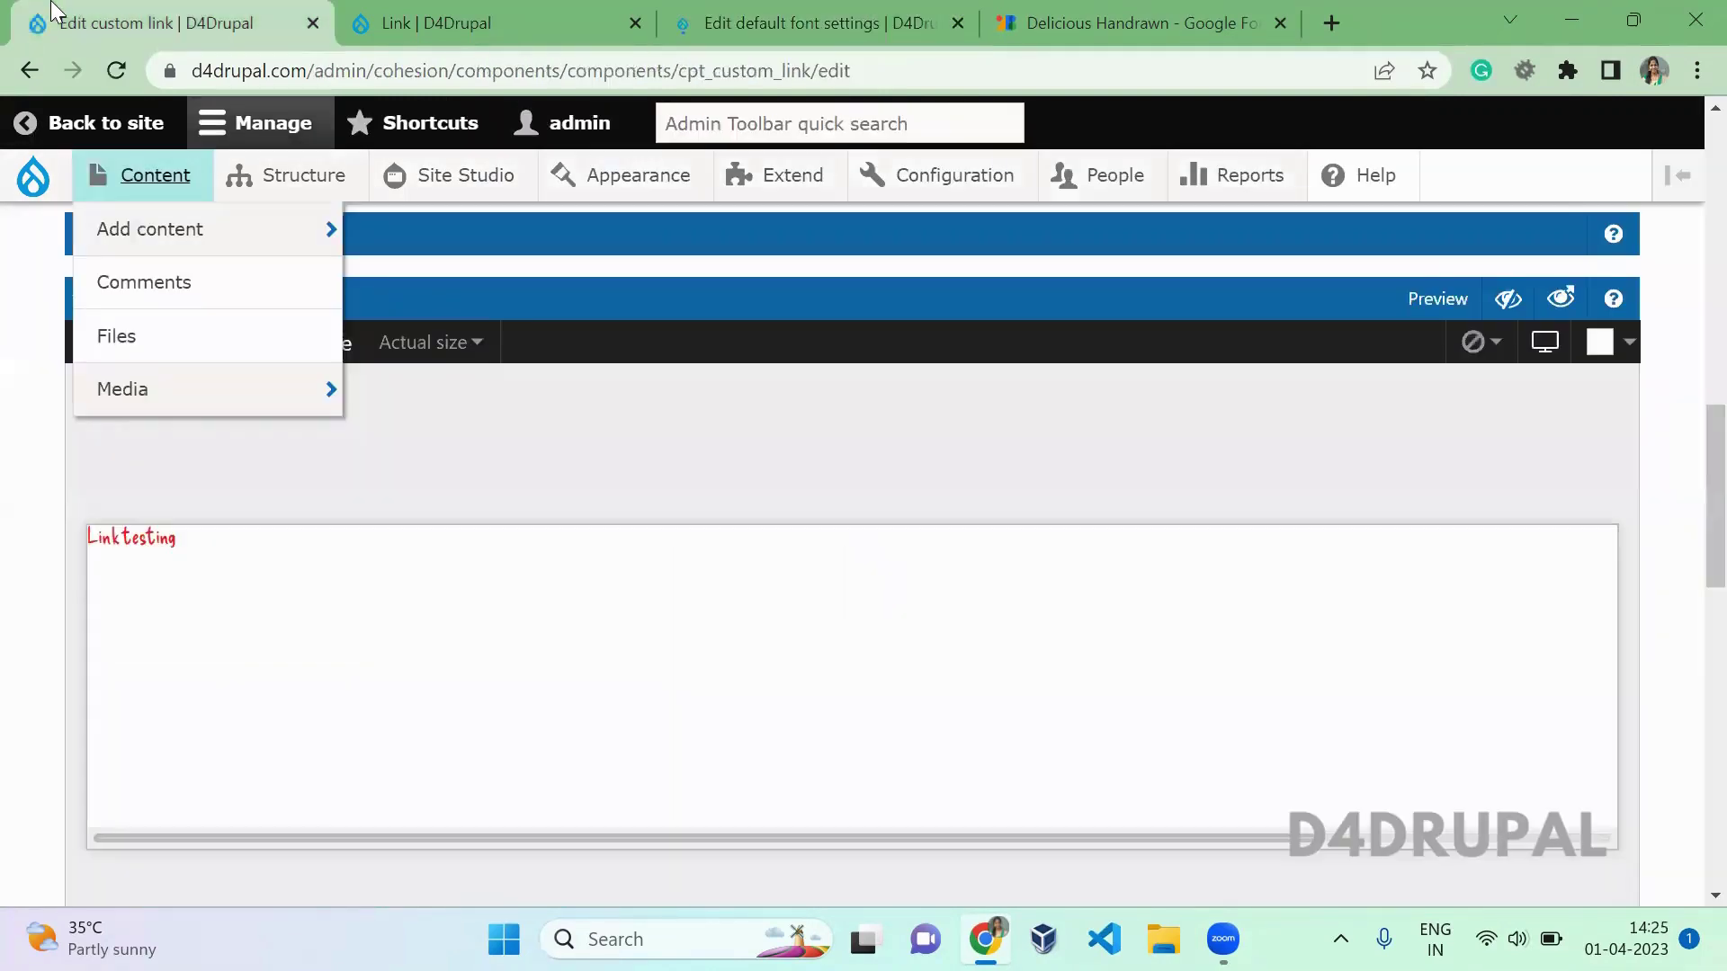
pyautogui.click(1516, 301)
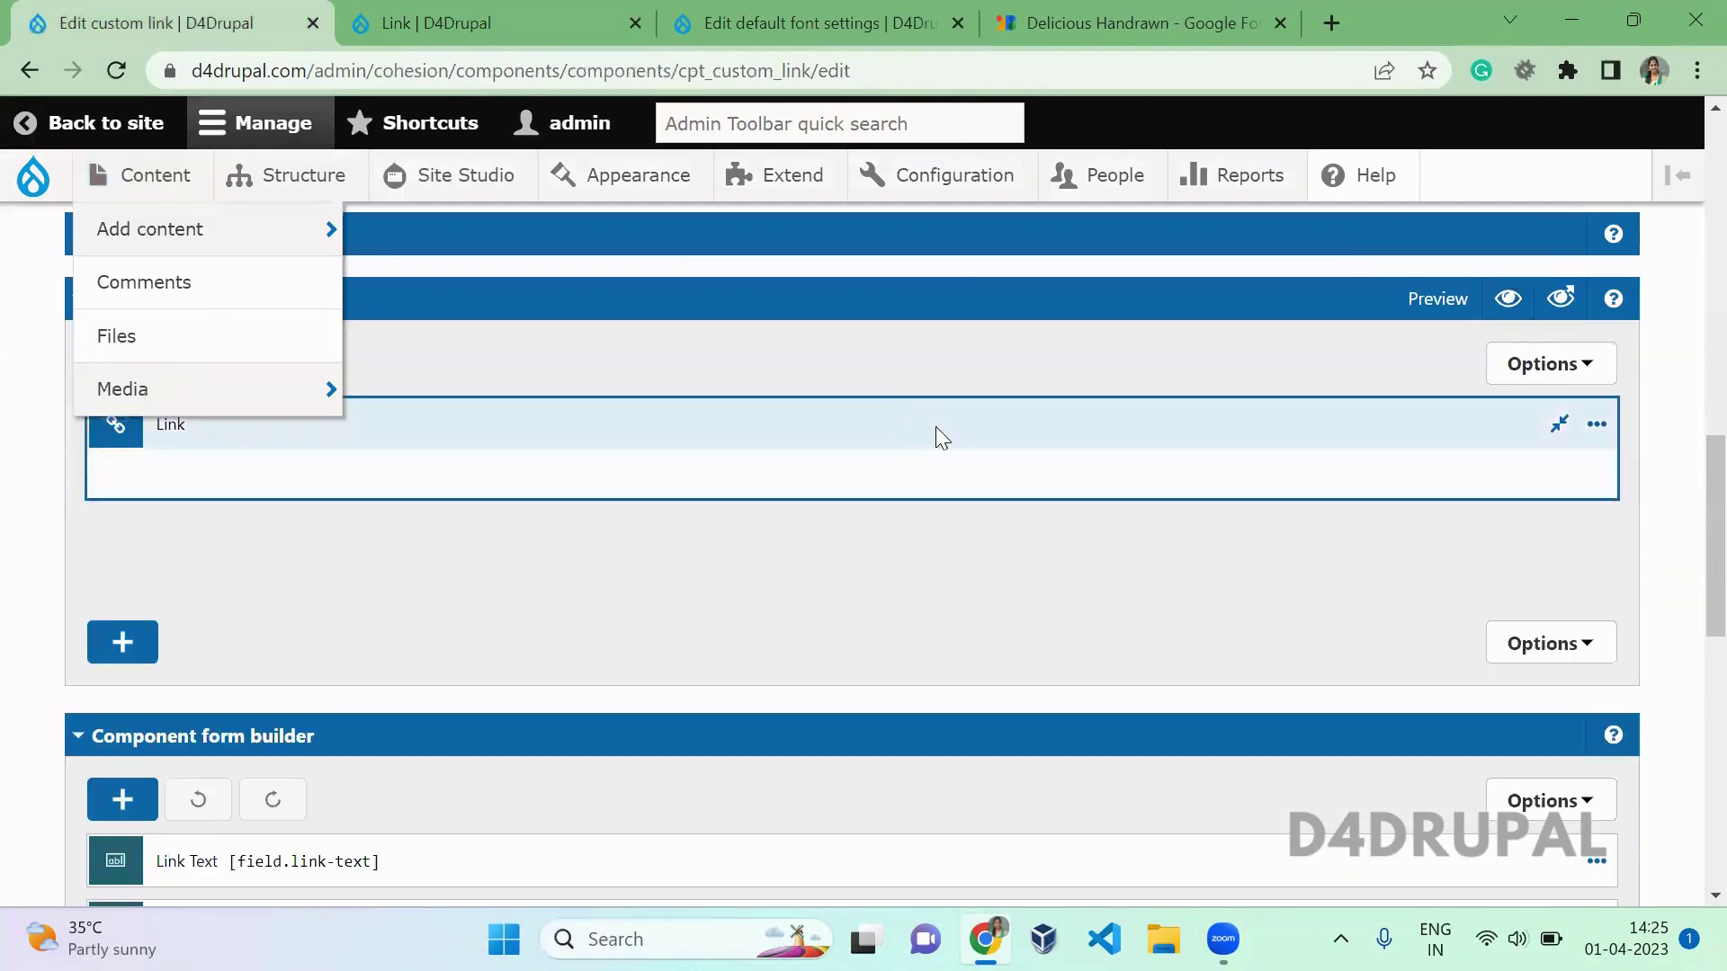
pyautogui.doubleClick(940, 438)
pyautogui.click(416, 189)
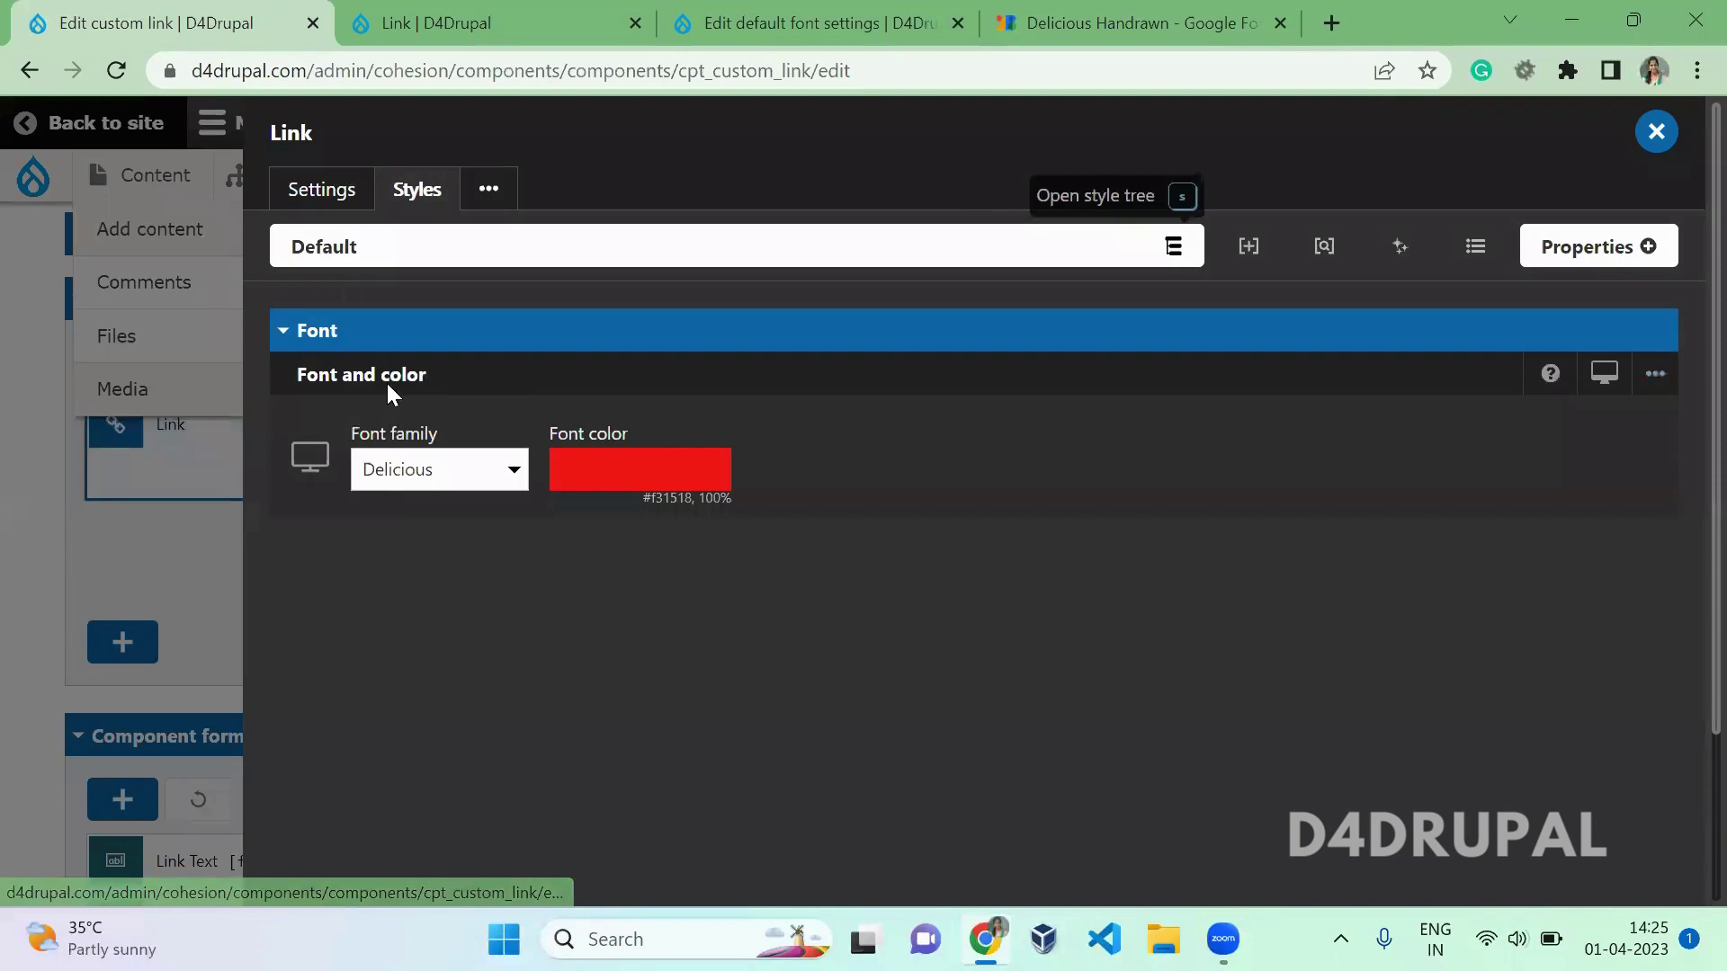
pyautogui.click(401, 472)
pyautogui.click(419, 502)
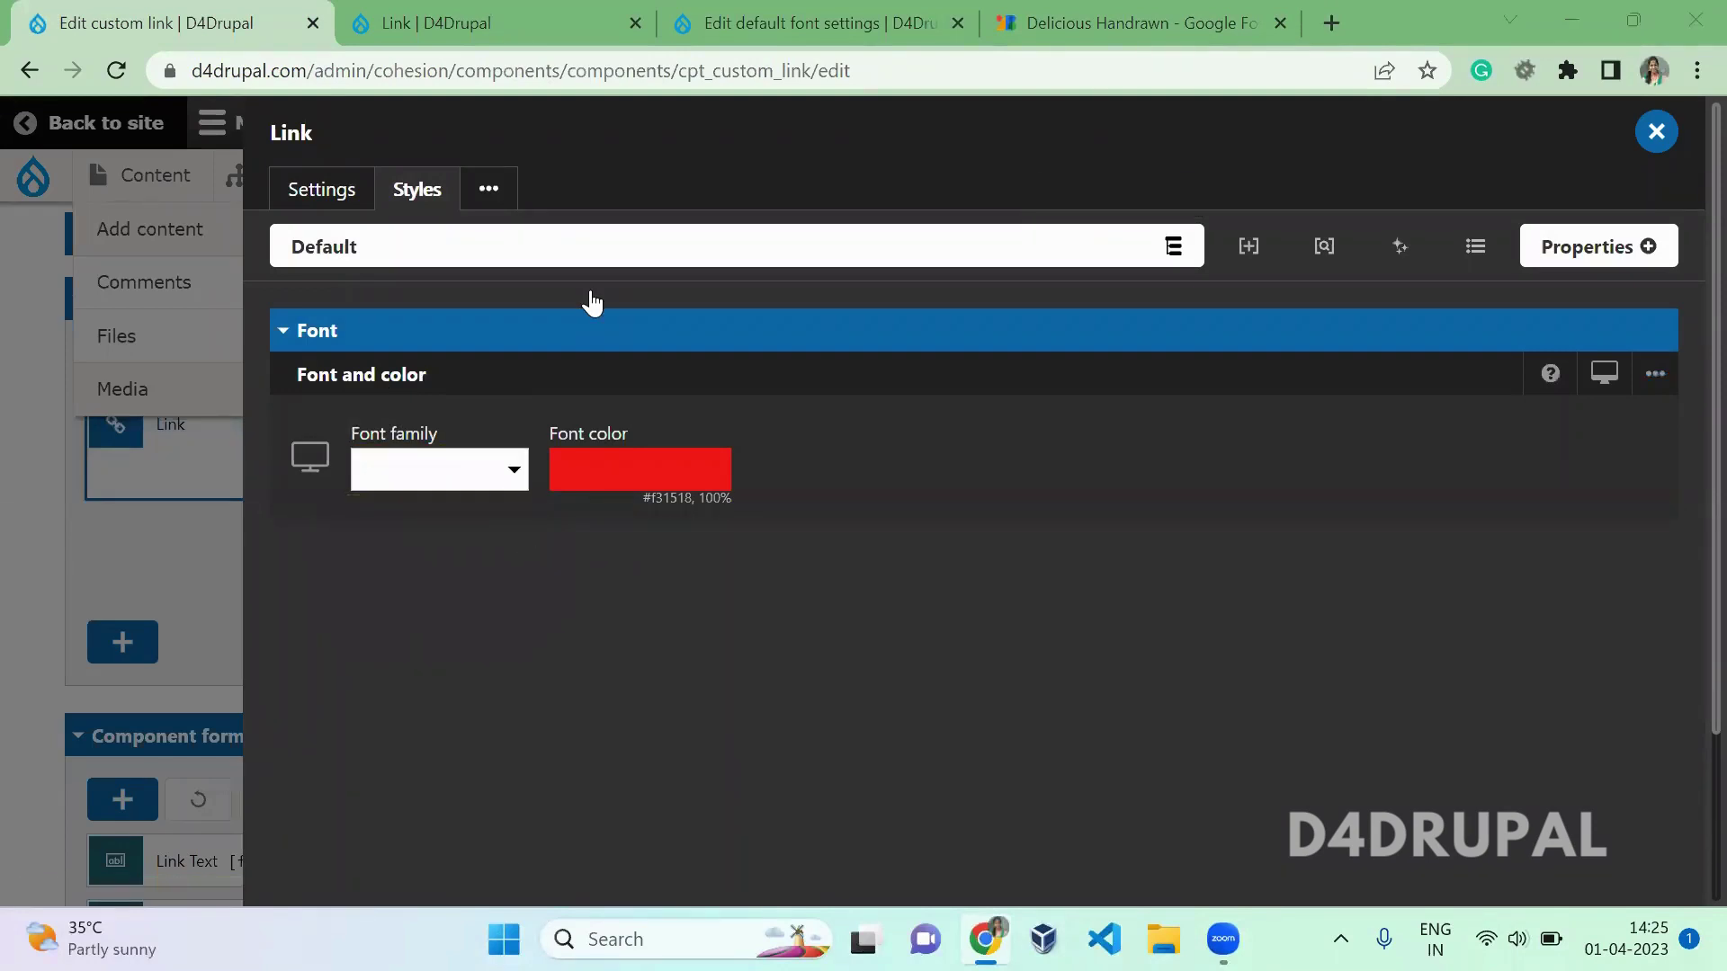
# Step: Set the site's default font to Roboto, save it, and return to the Link article page
pyautogui.hotkey('ctrl', '3')
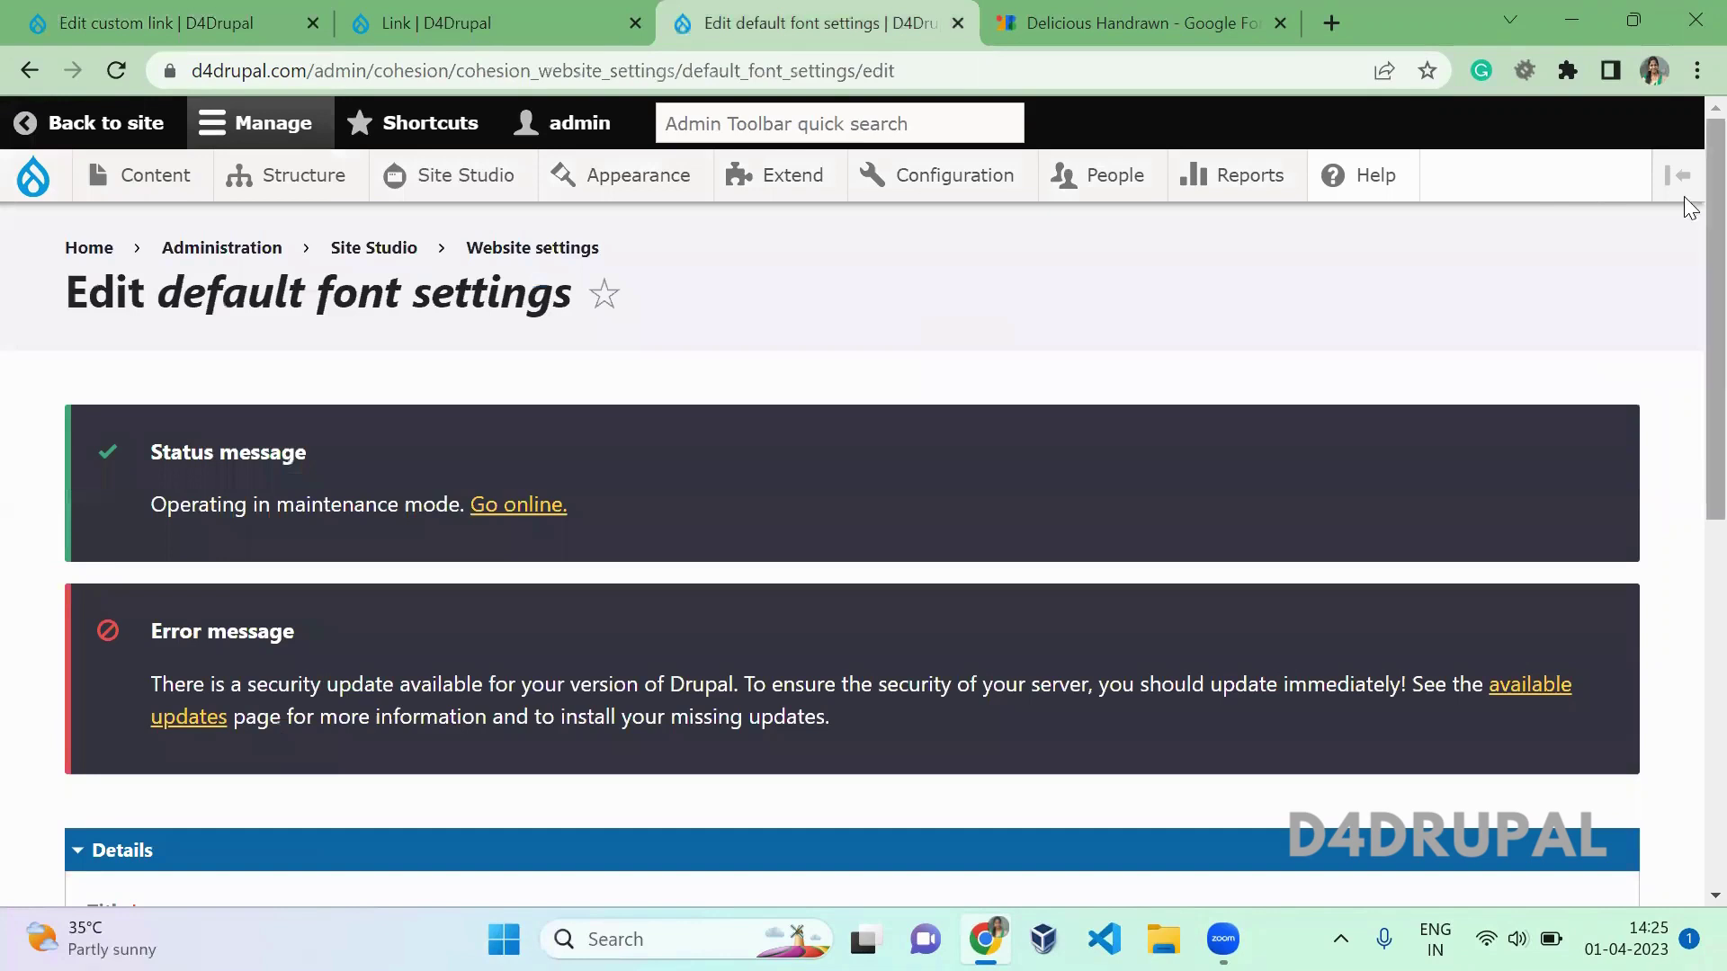
pyautogui.scroll(-2, 1690, 329)
pyautogui.scroll(-5, 1689, 329)
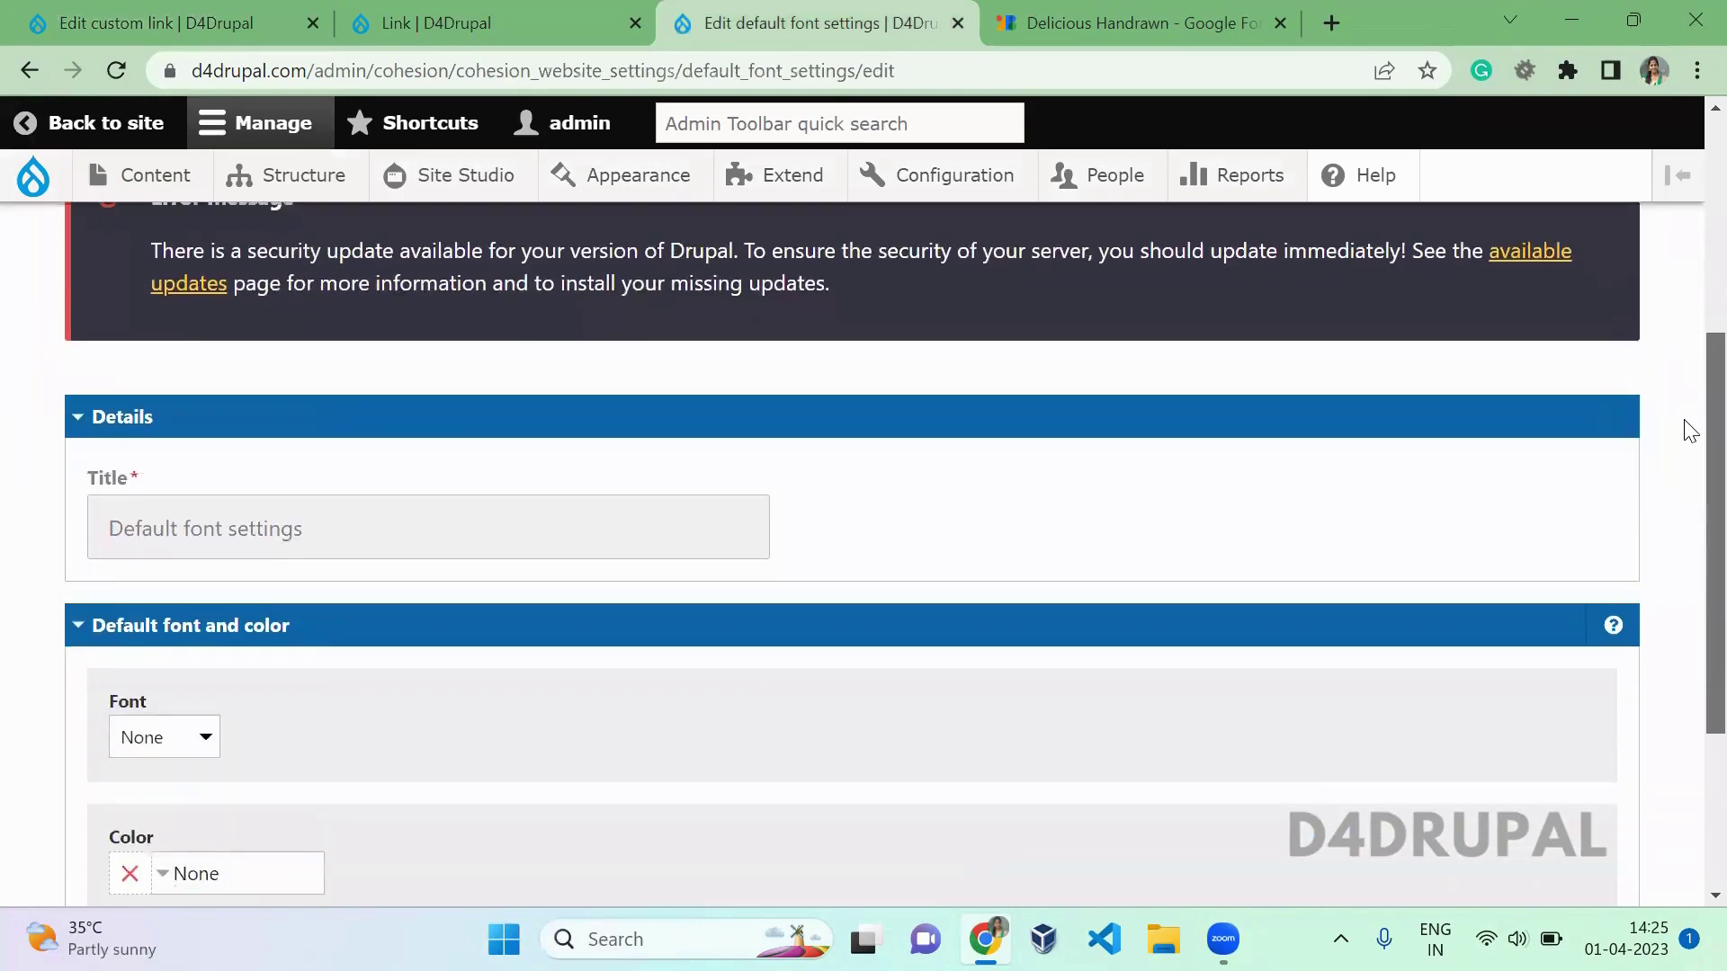
pyautogui.scroll(1, 910, 455)
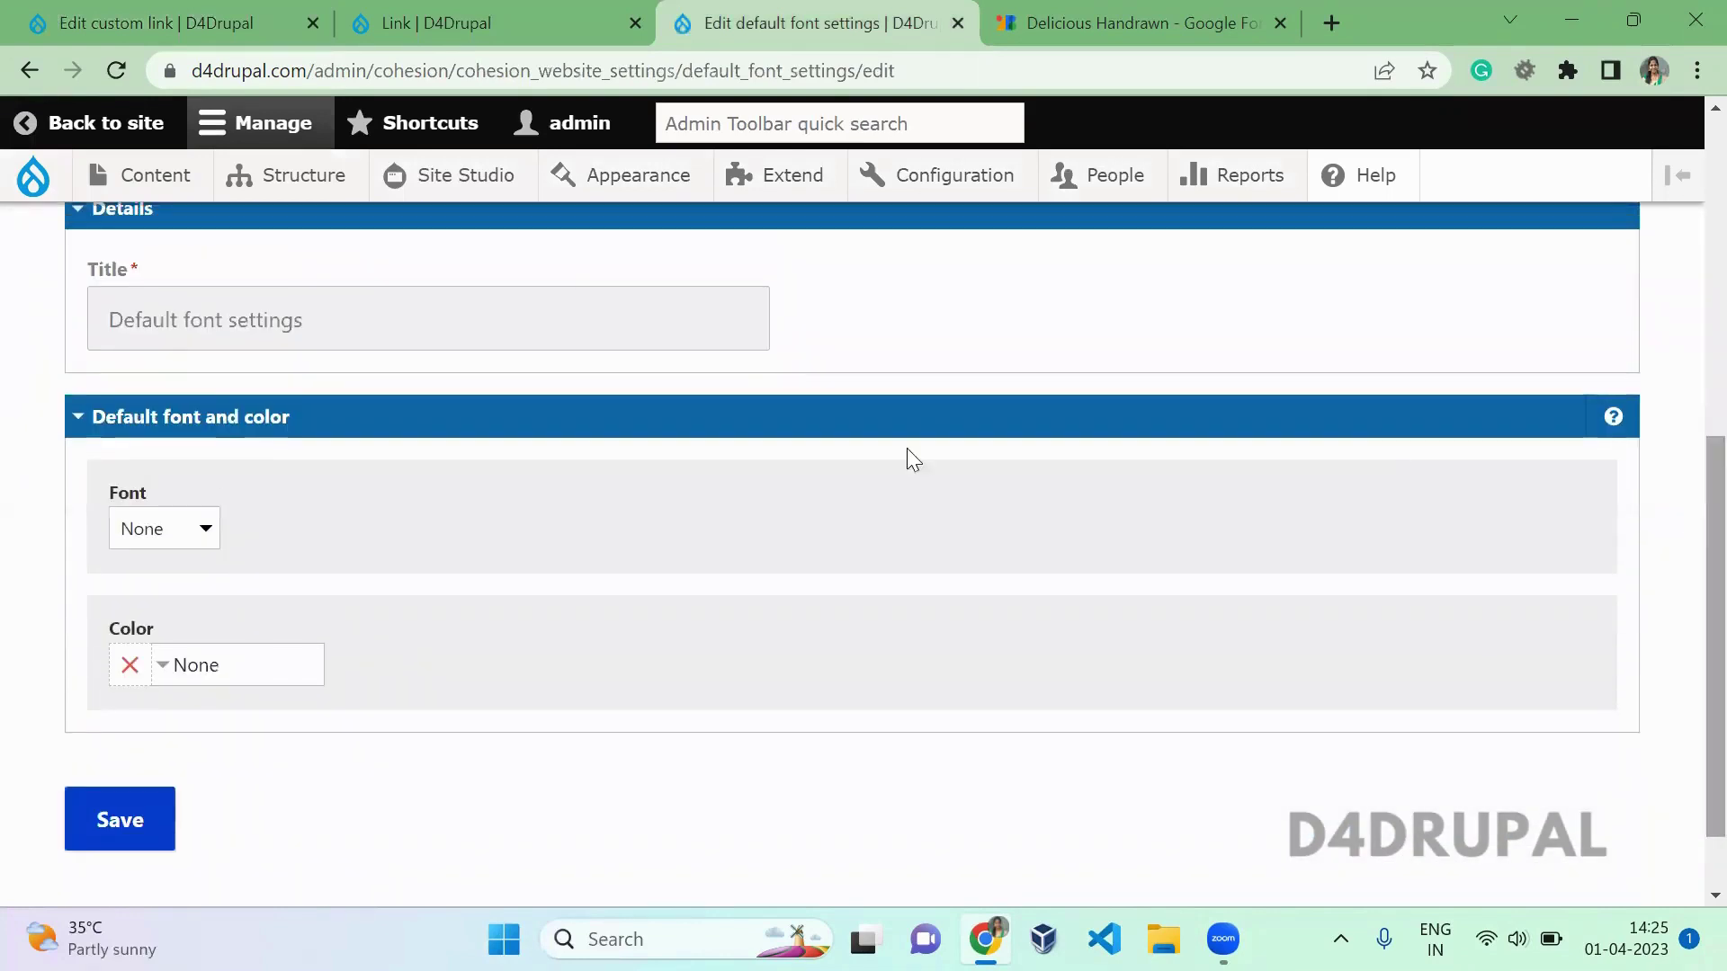
pyautogui.click(203, 537)
pyautogui.click(176, 597)
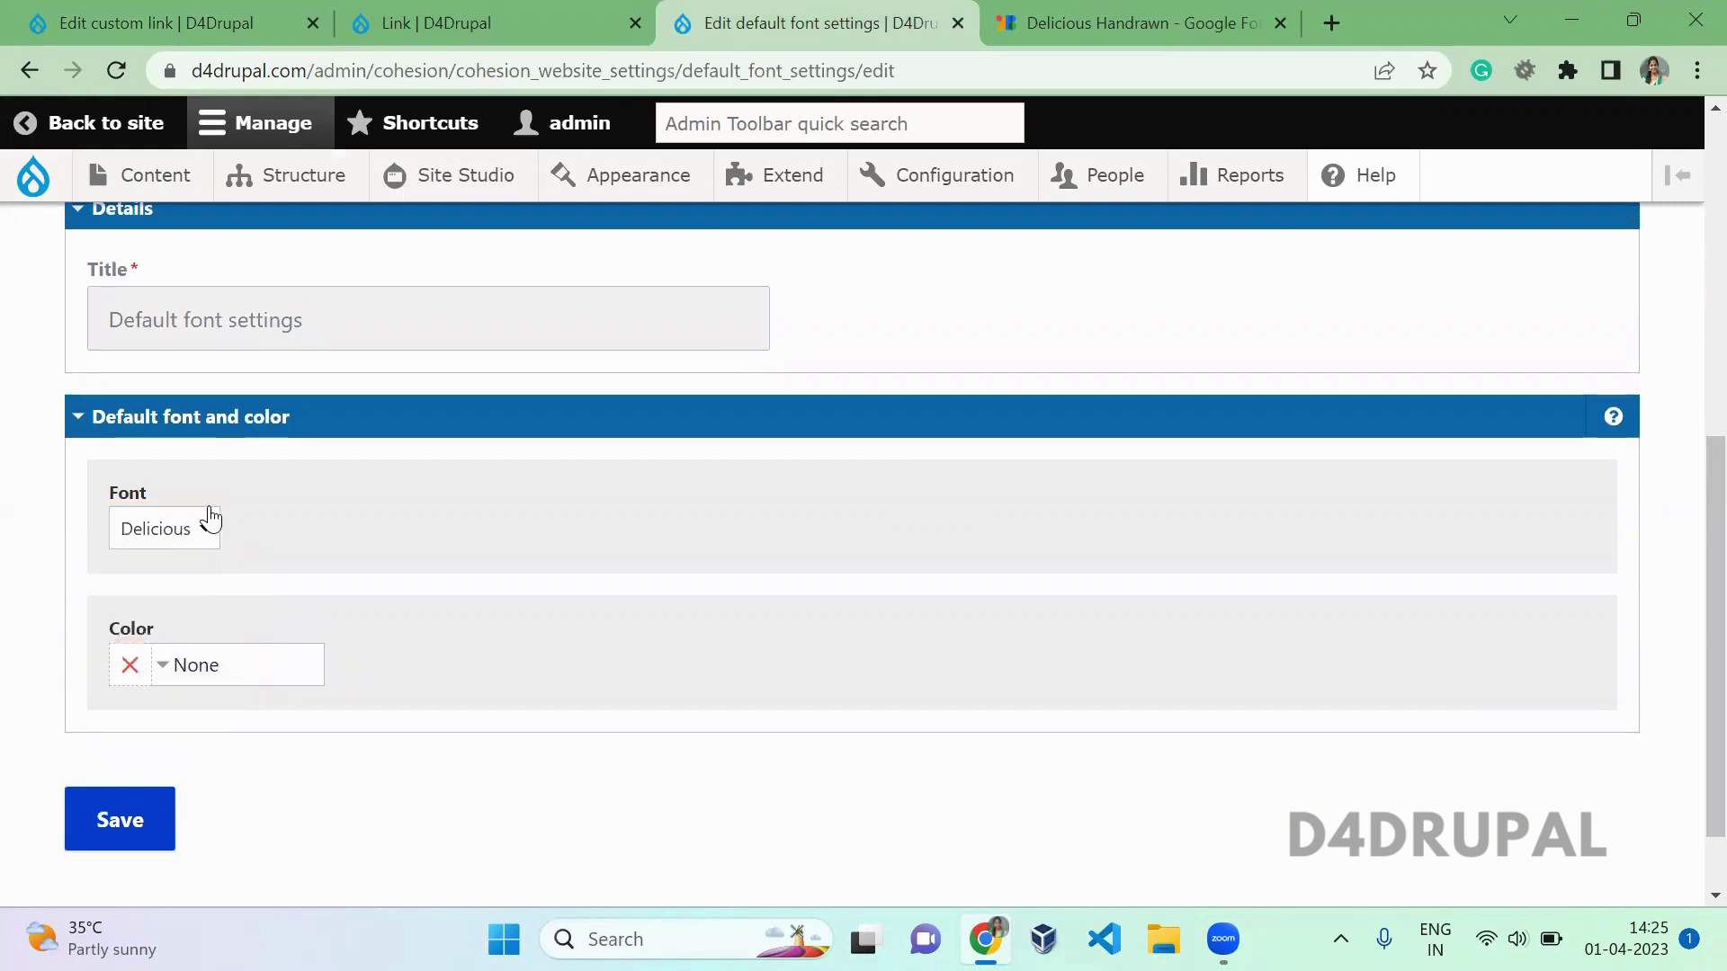
pyautogui.click(207, 522)
pyautogui.click(170, 616)
pyautogui.click(125, 841)
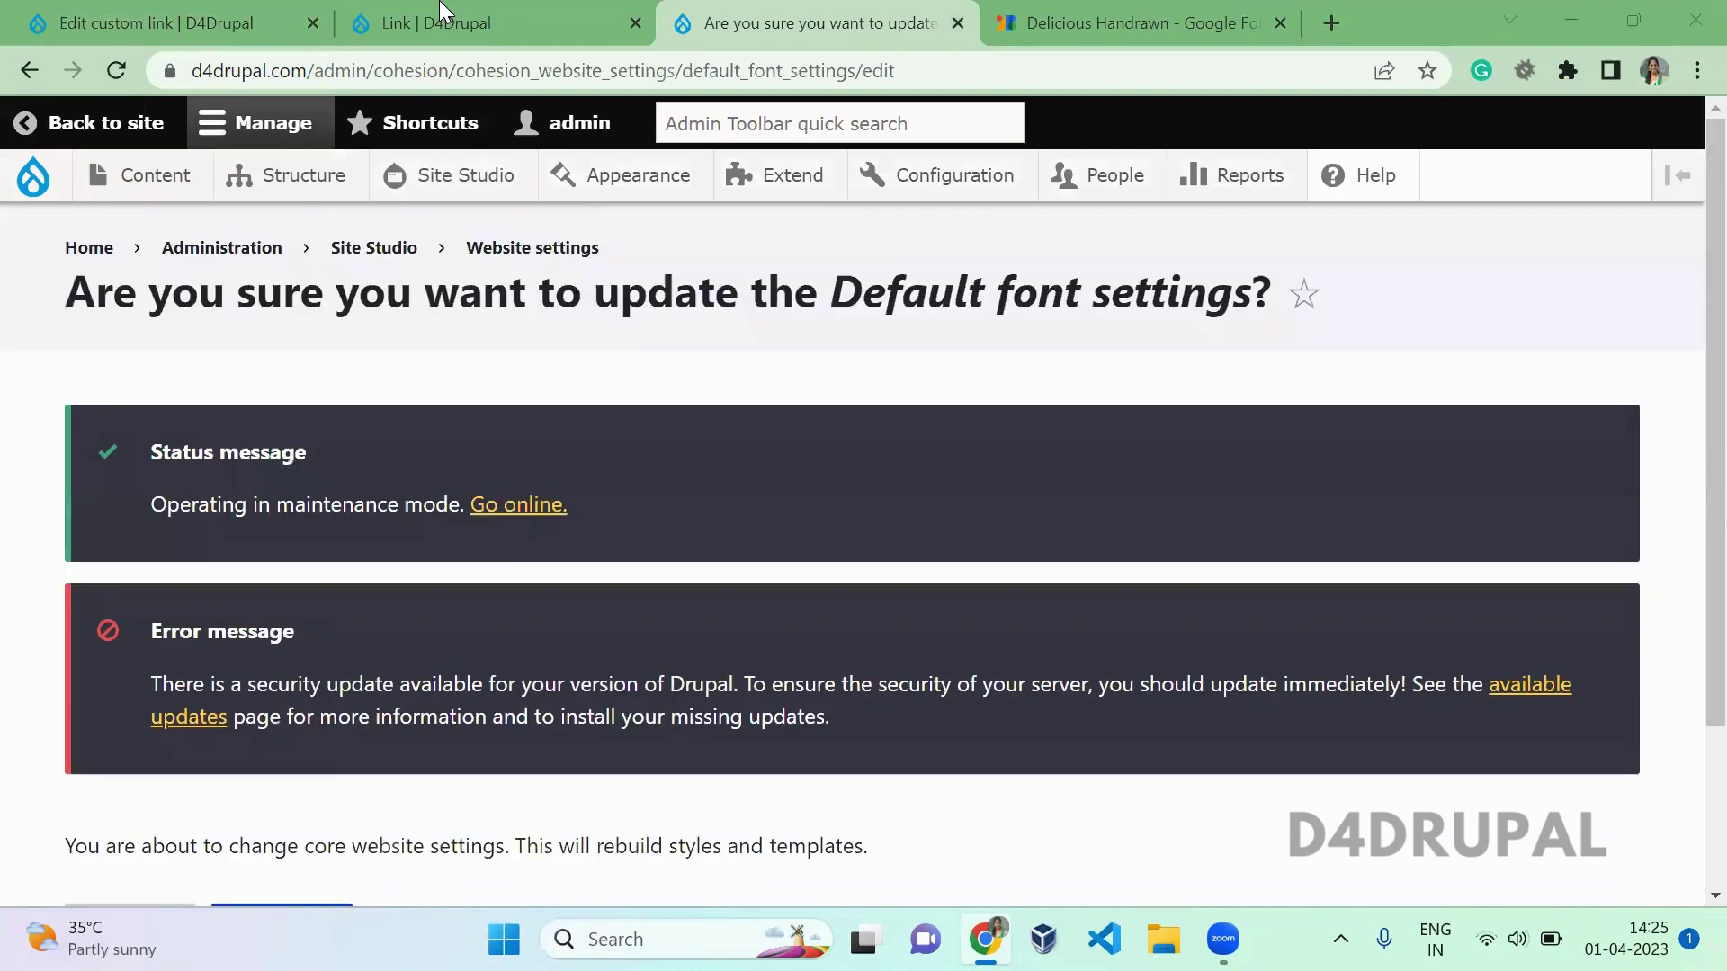
pyautogui.click(441, 20)
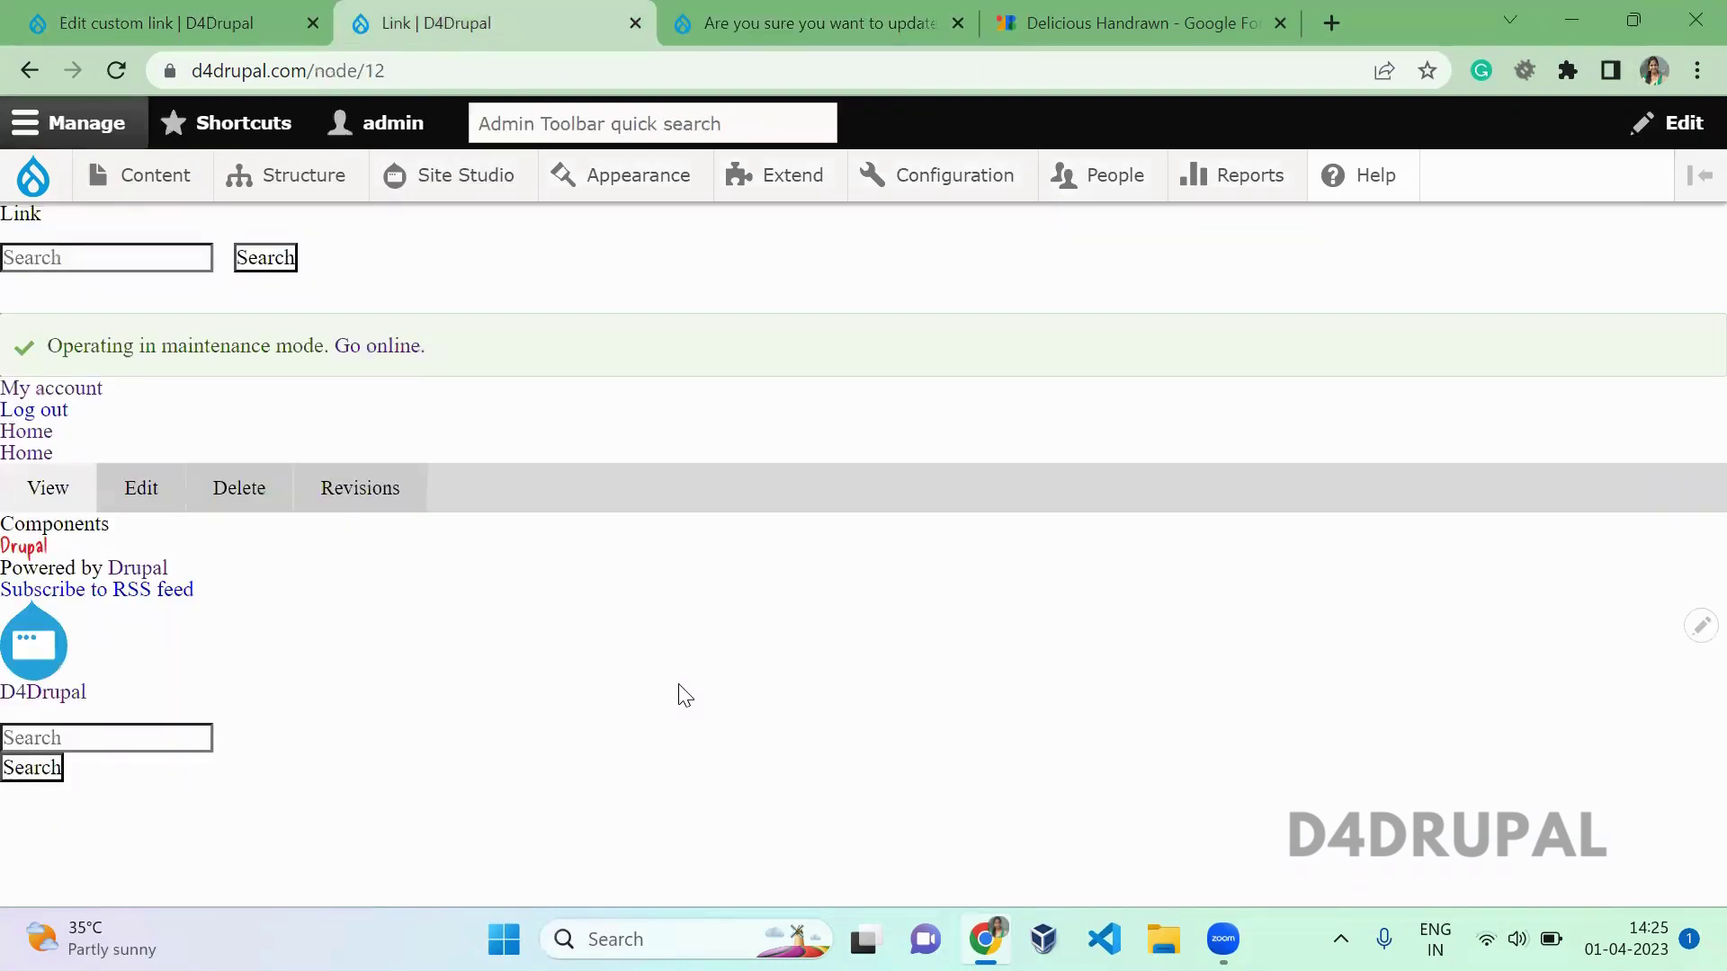